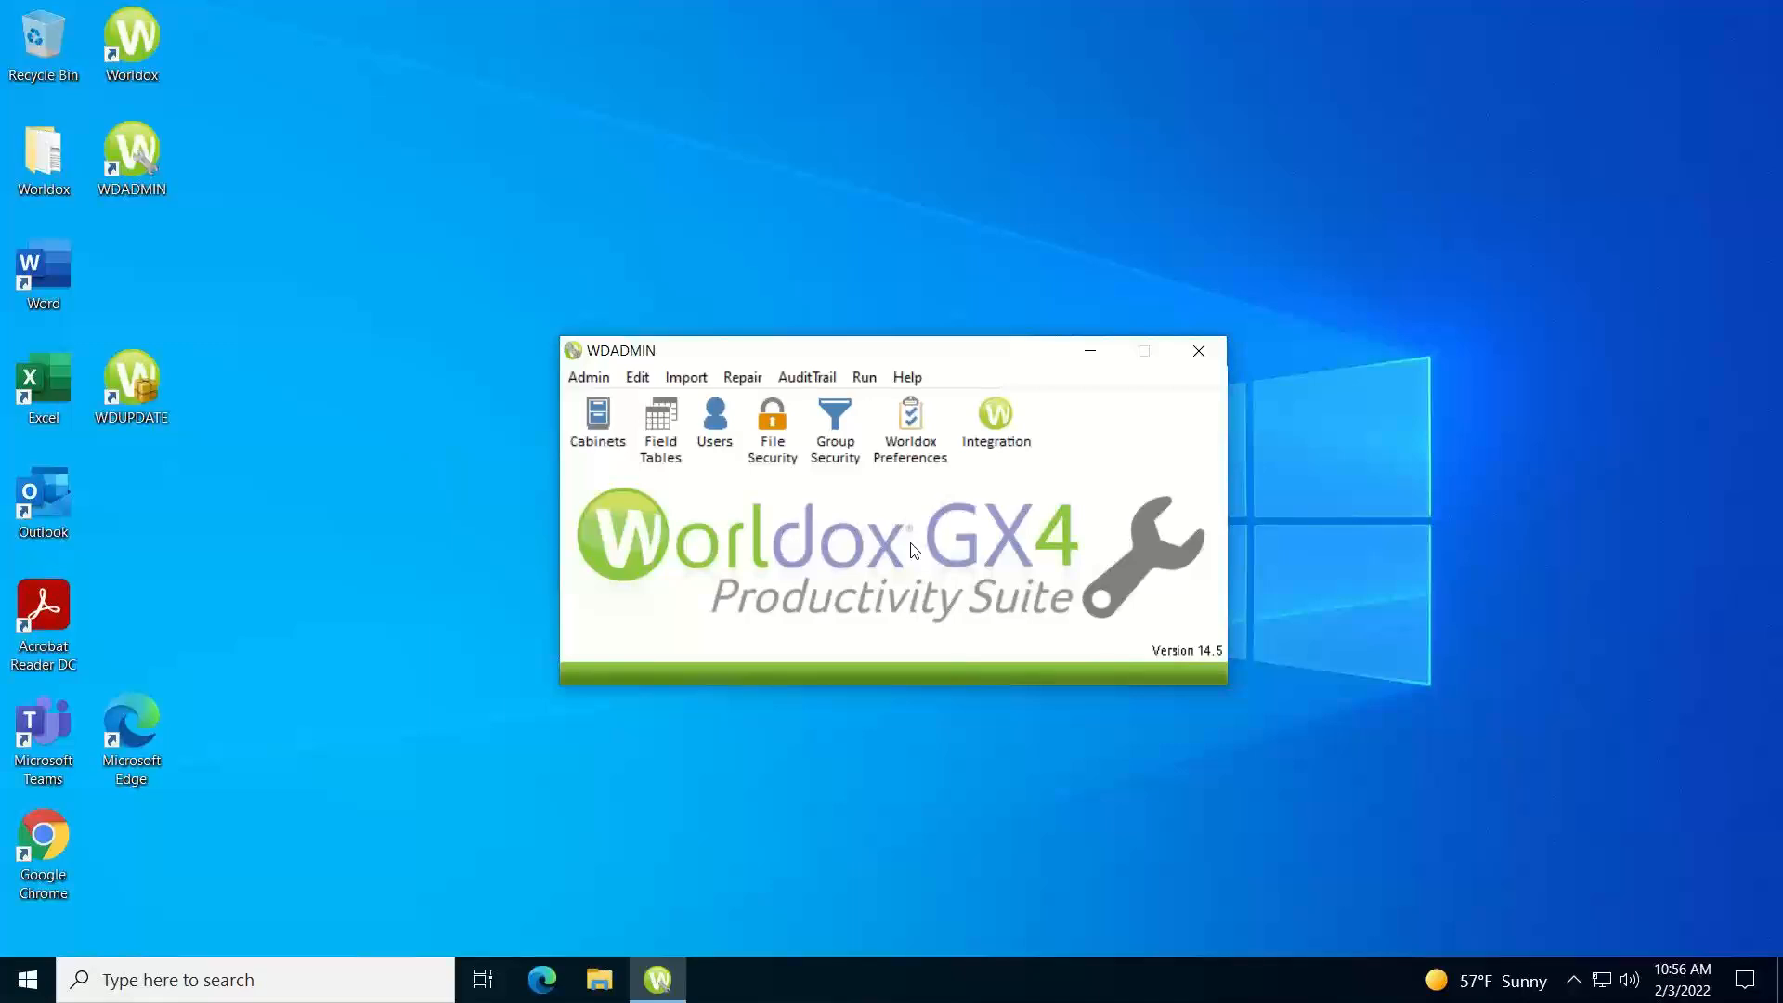
# Step: Open the Client Files cabinet for editing and display the Add/Edit Table option for its fields
pyautogui.click(597, 423)
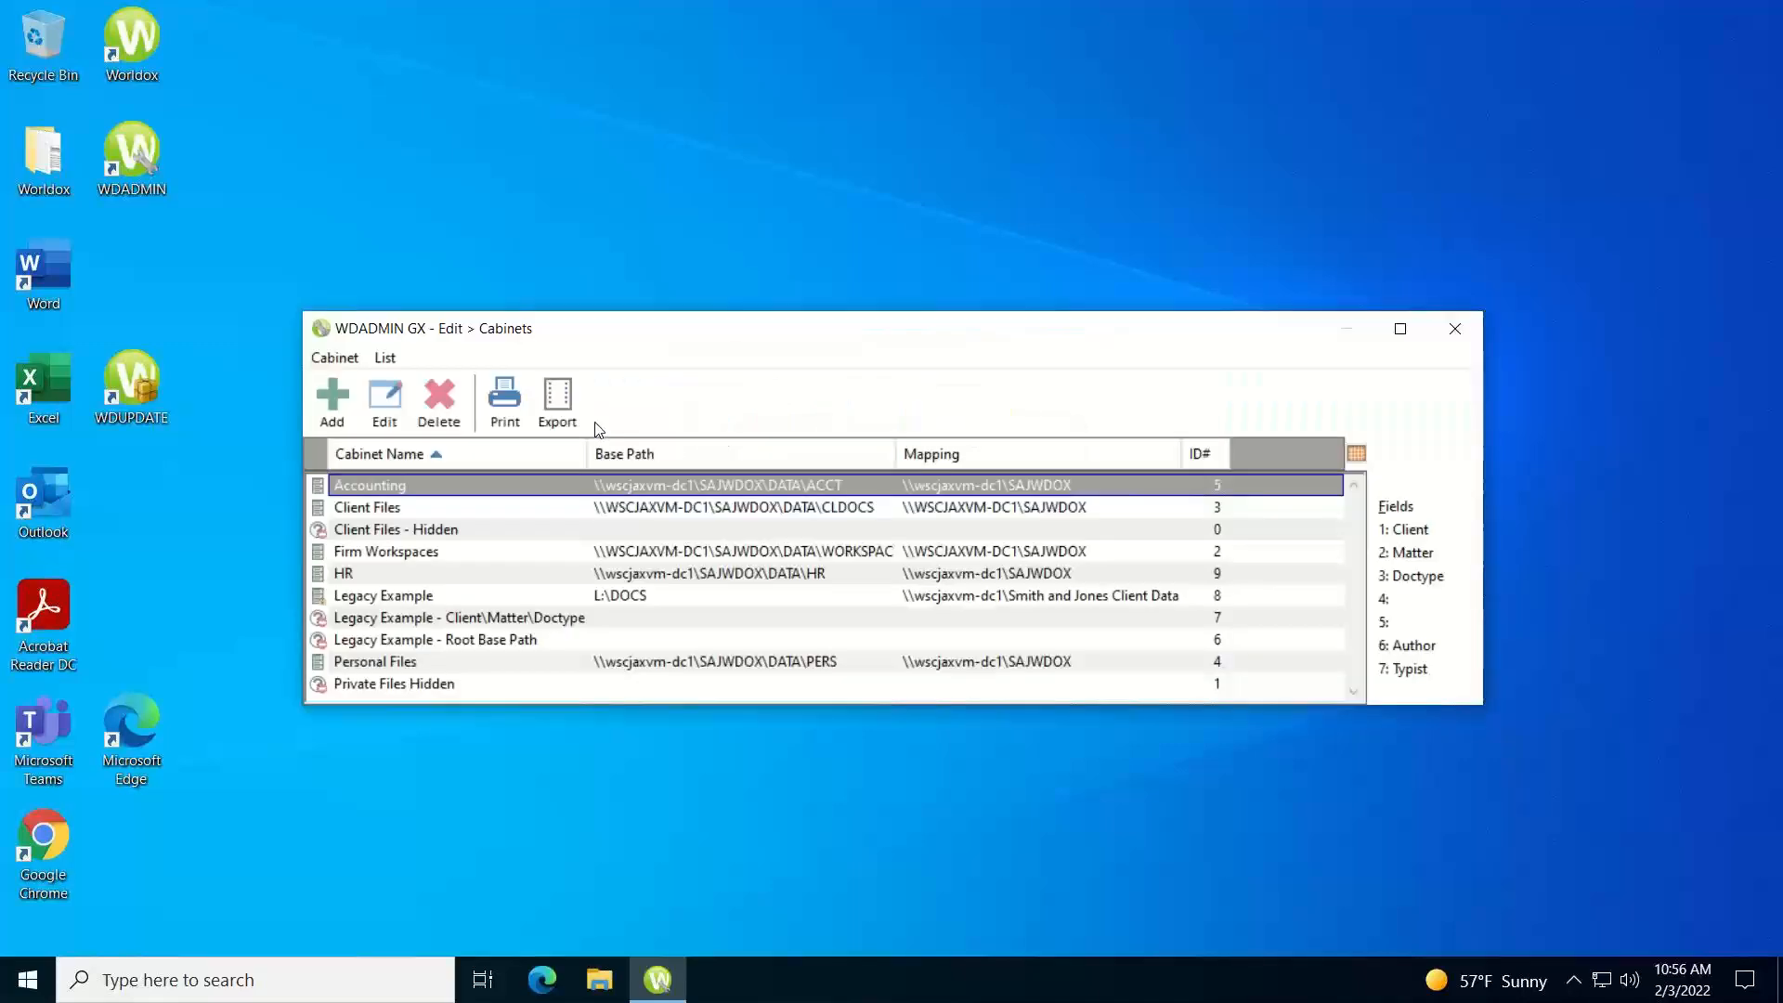
pyautogui.click(399, 509)
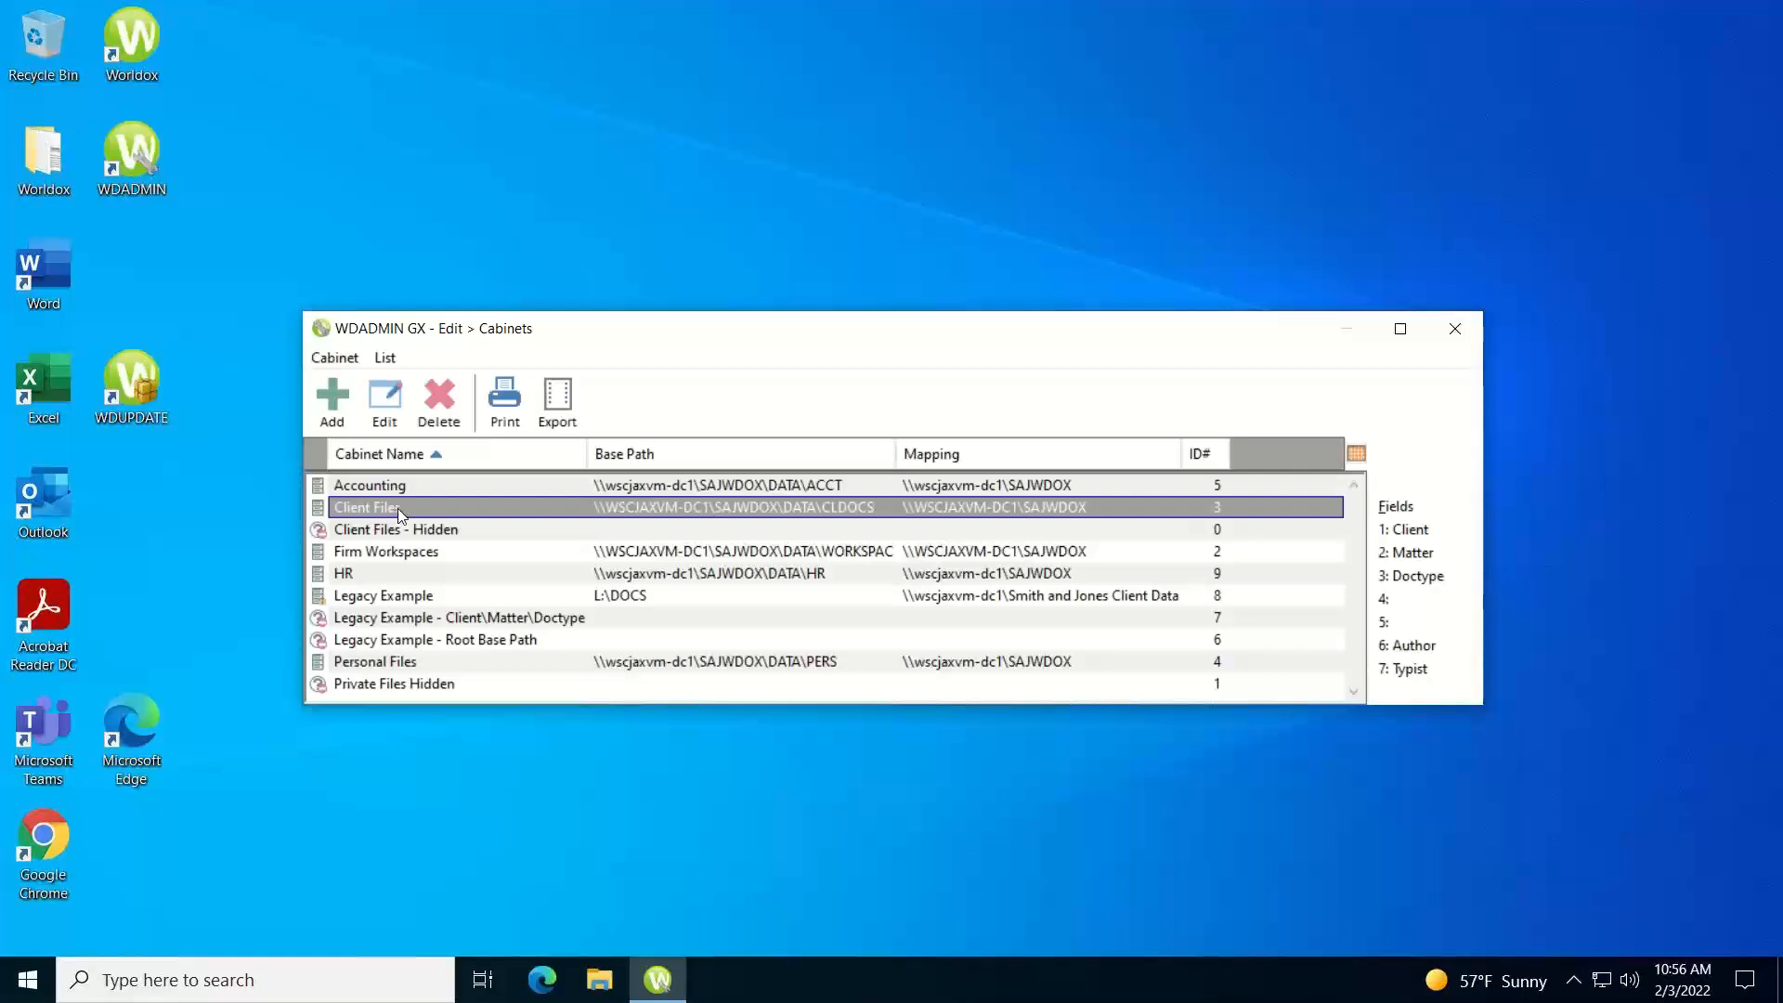
pyautogui.click(383, 399)
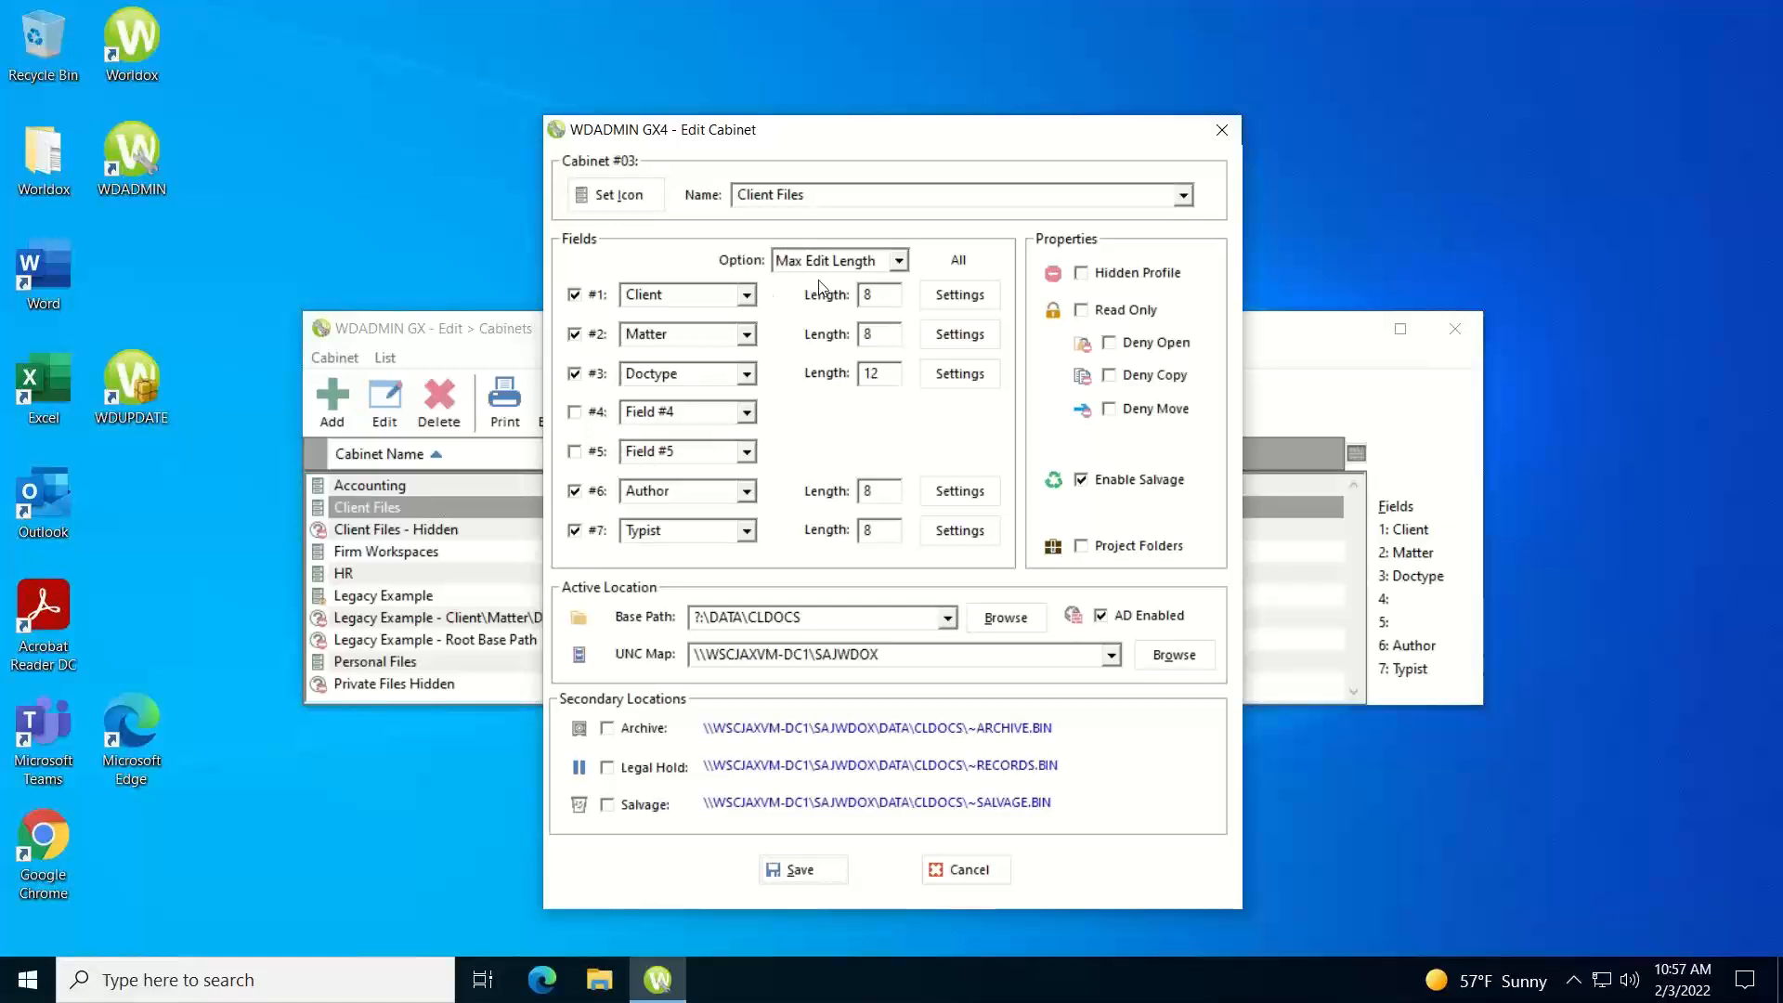
pyautogui.click(900, 261)
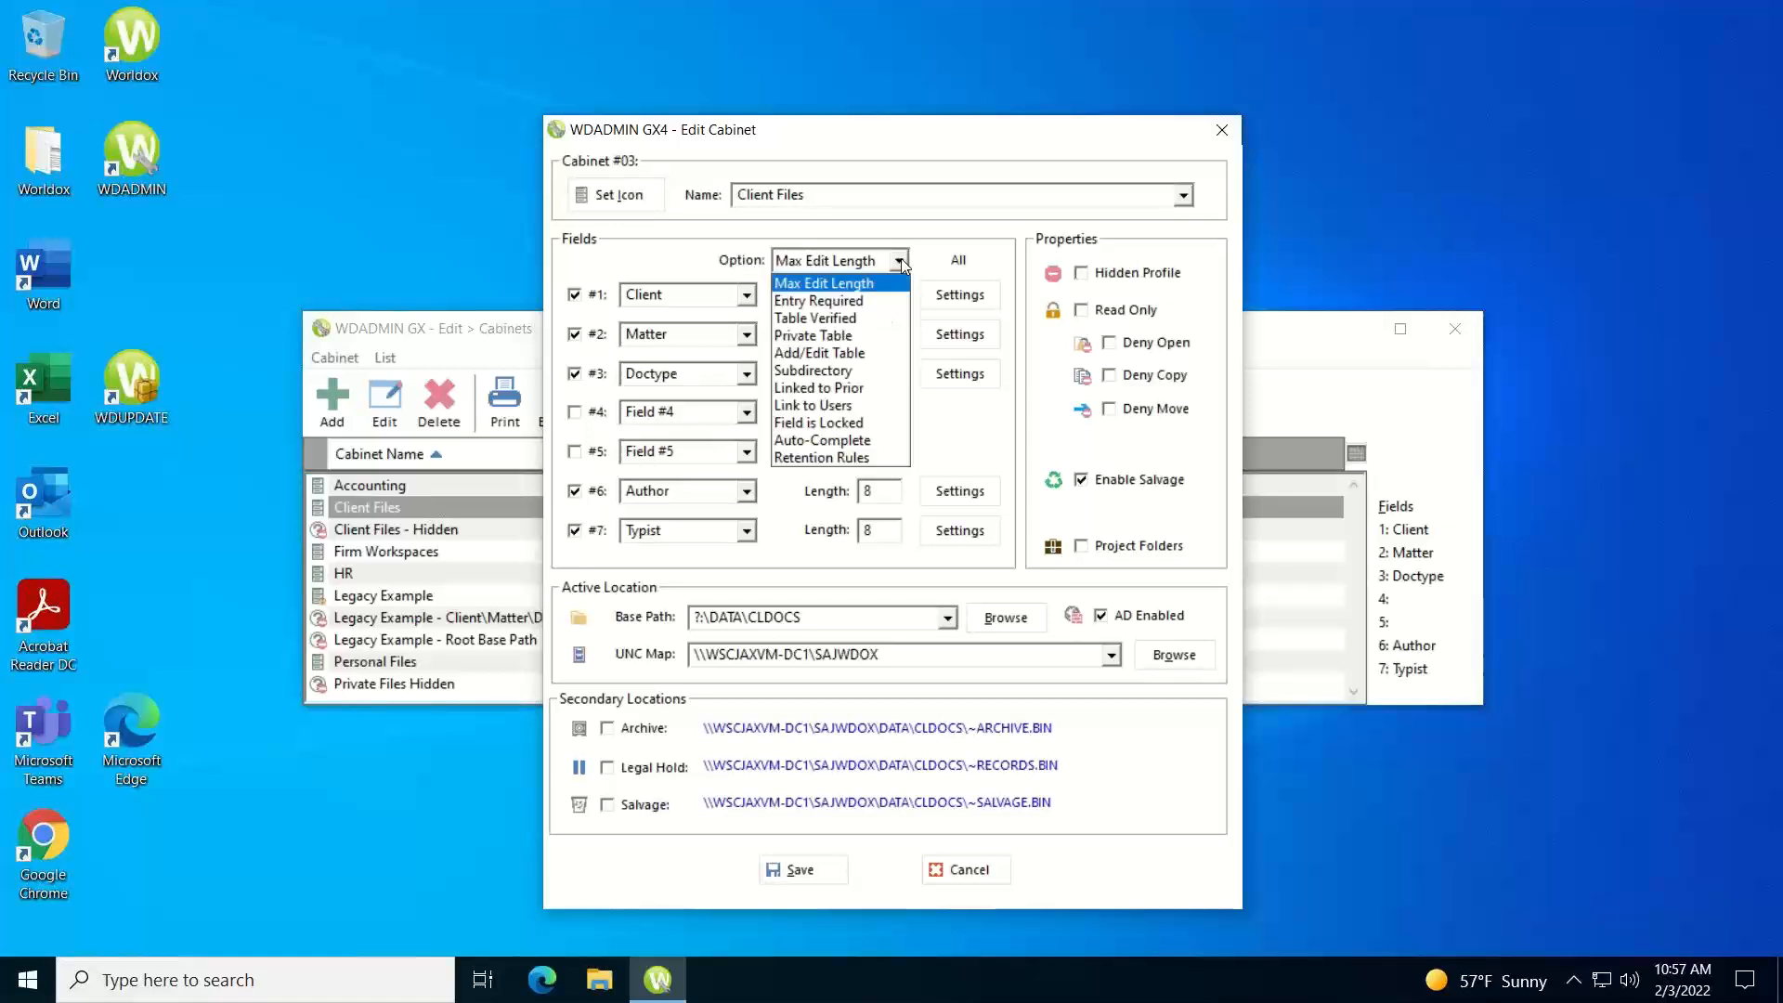
pyautogui.click(818, 360)
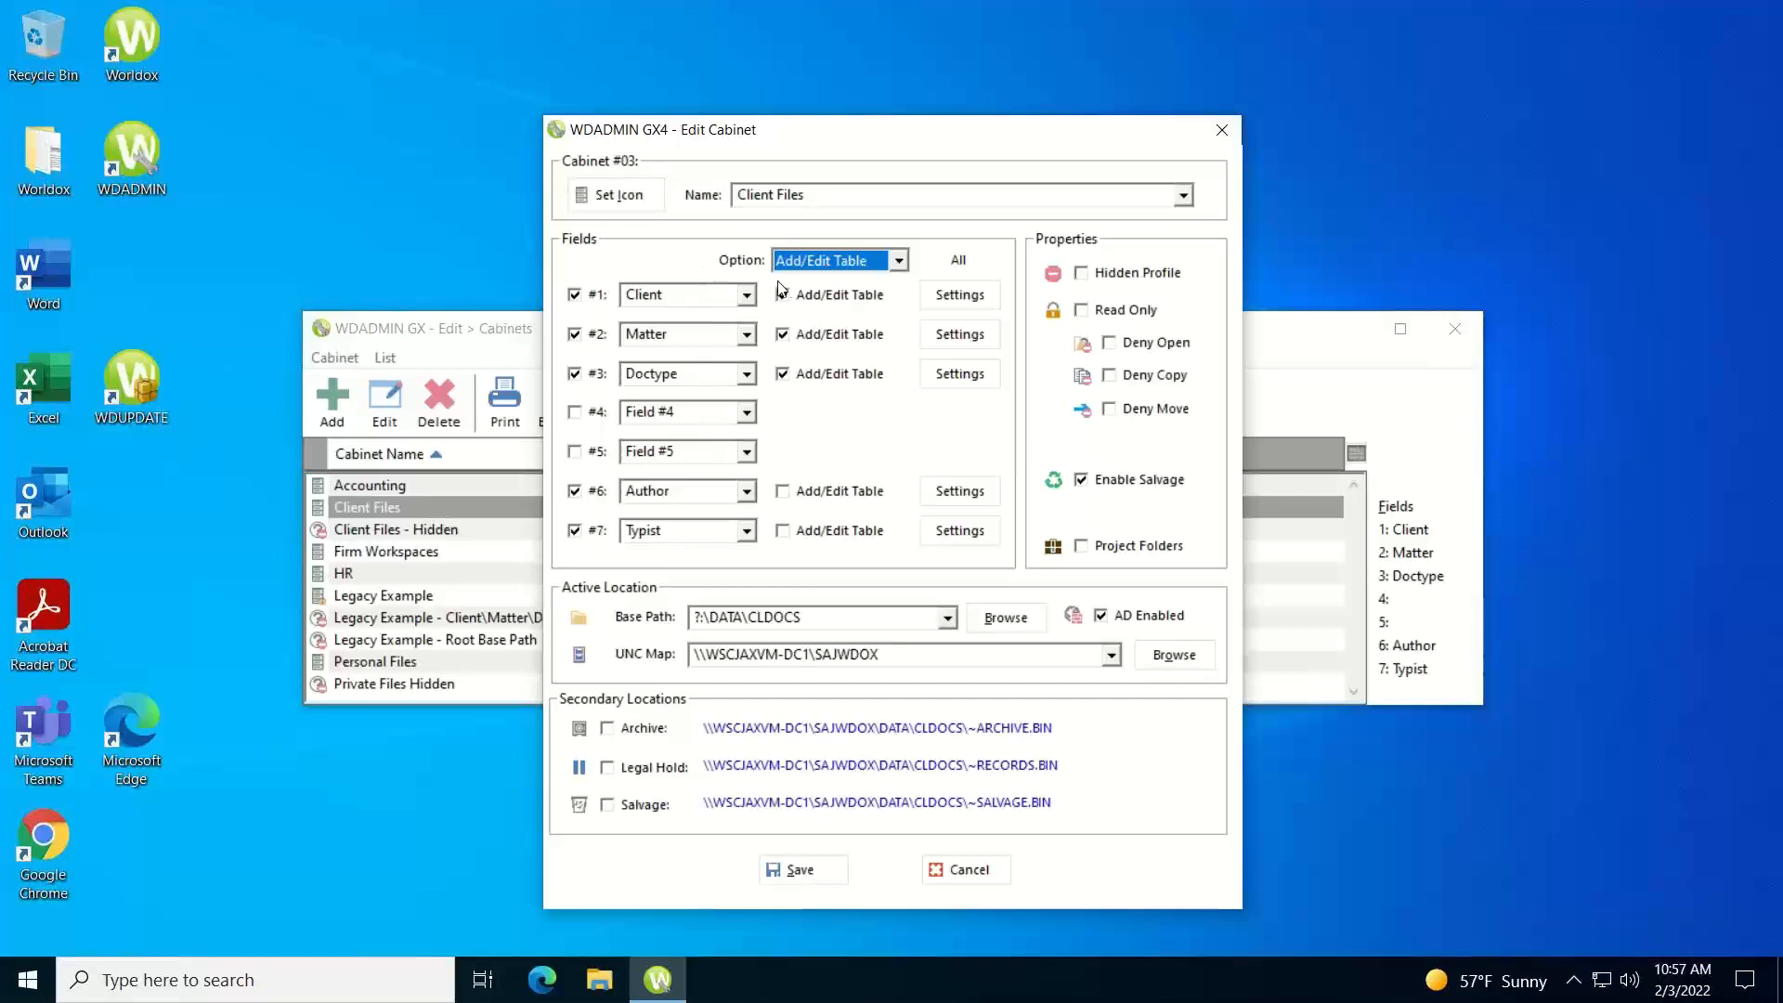
# Step: Review the Client field's settings, including whether its shared table can be edited, and close the cabinet editor discarding any changes
pyautogui.click(957, 297)
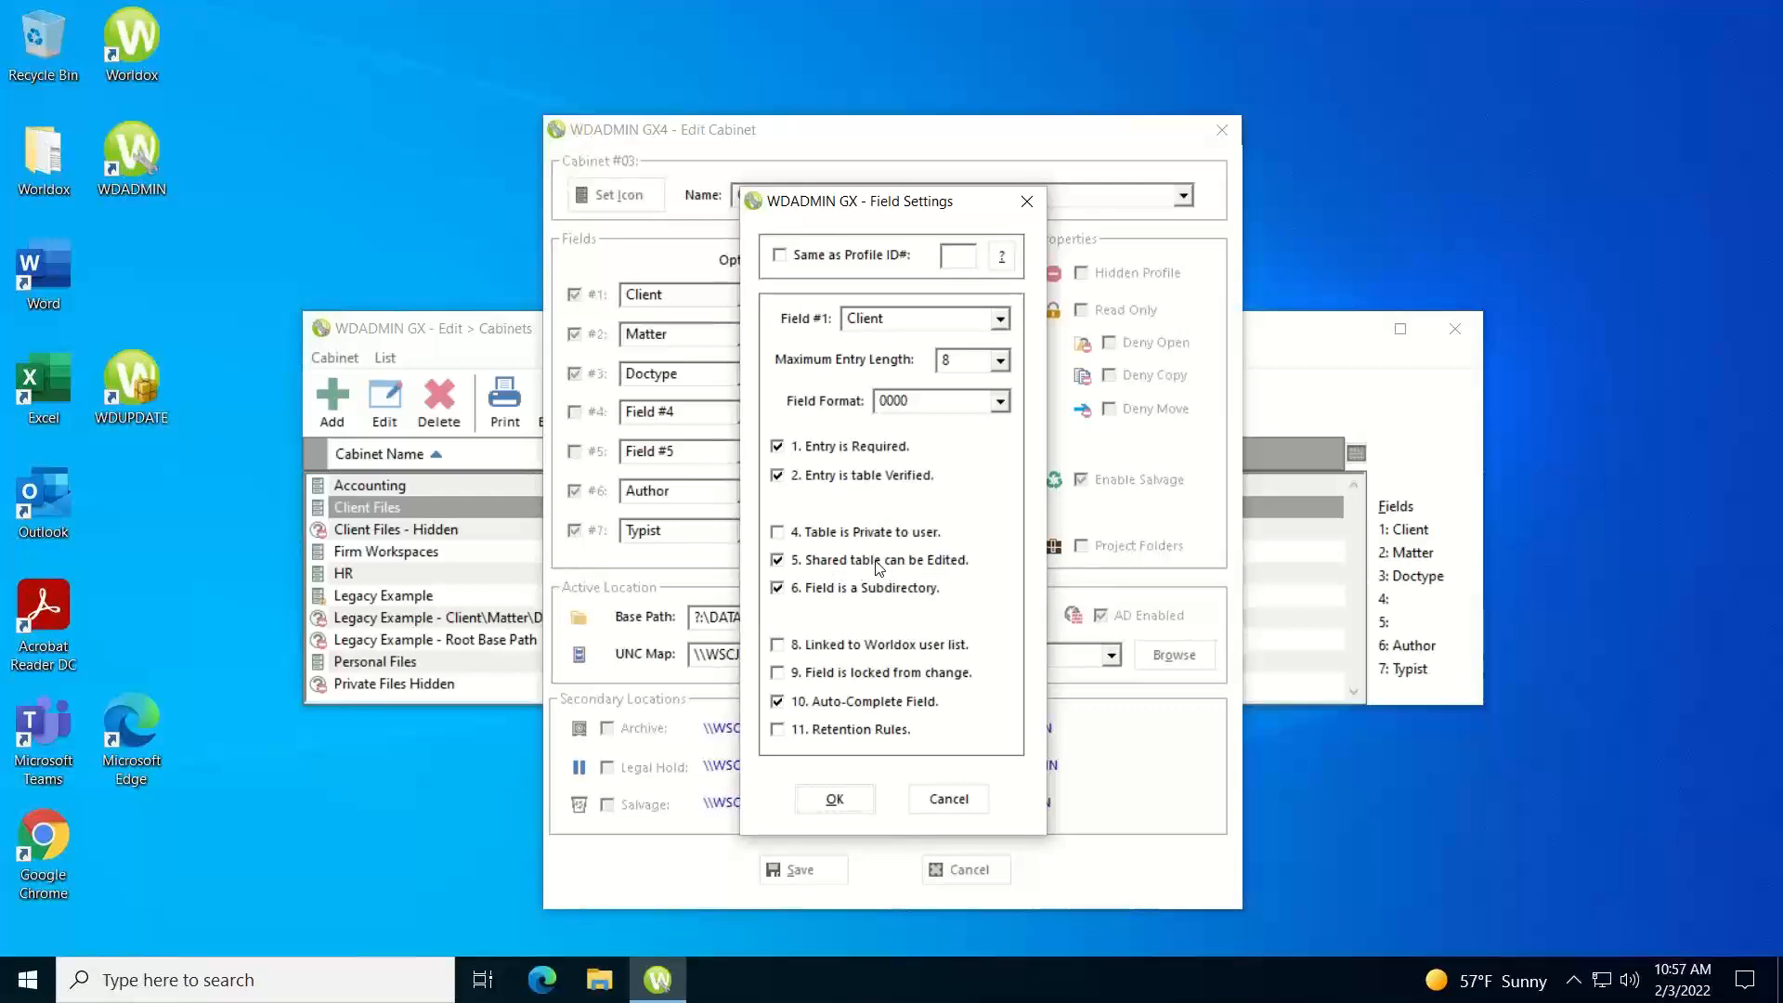
pyautogui.click(947, 800)
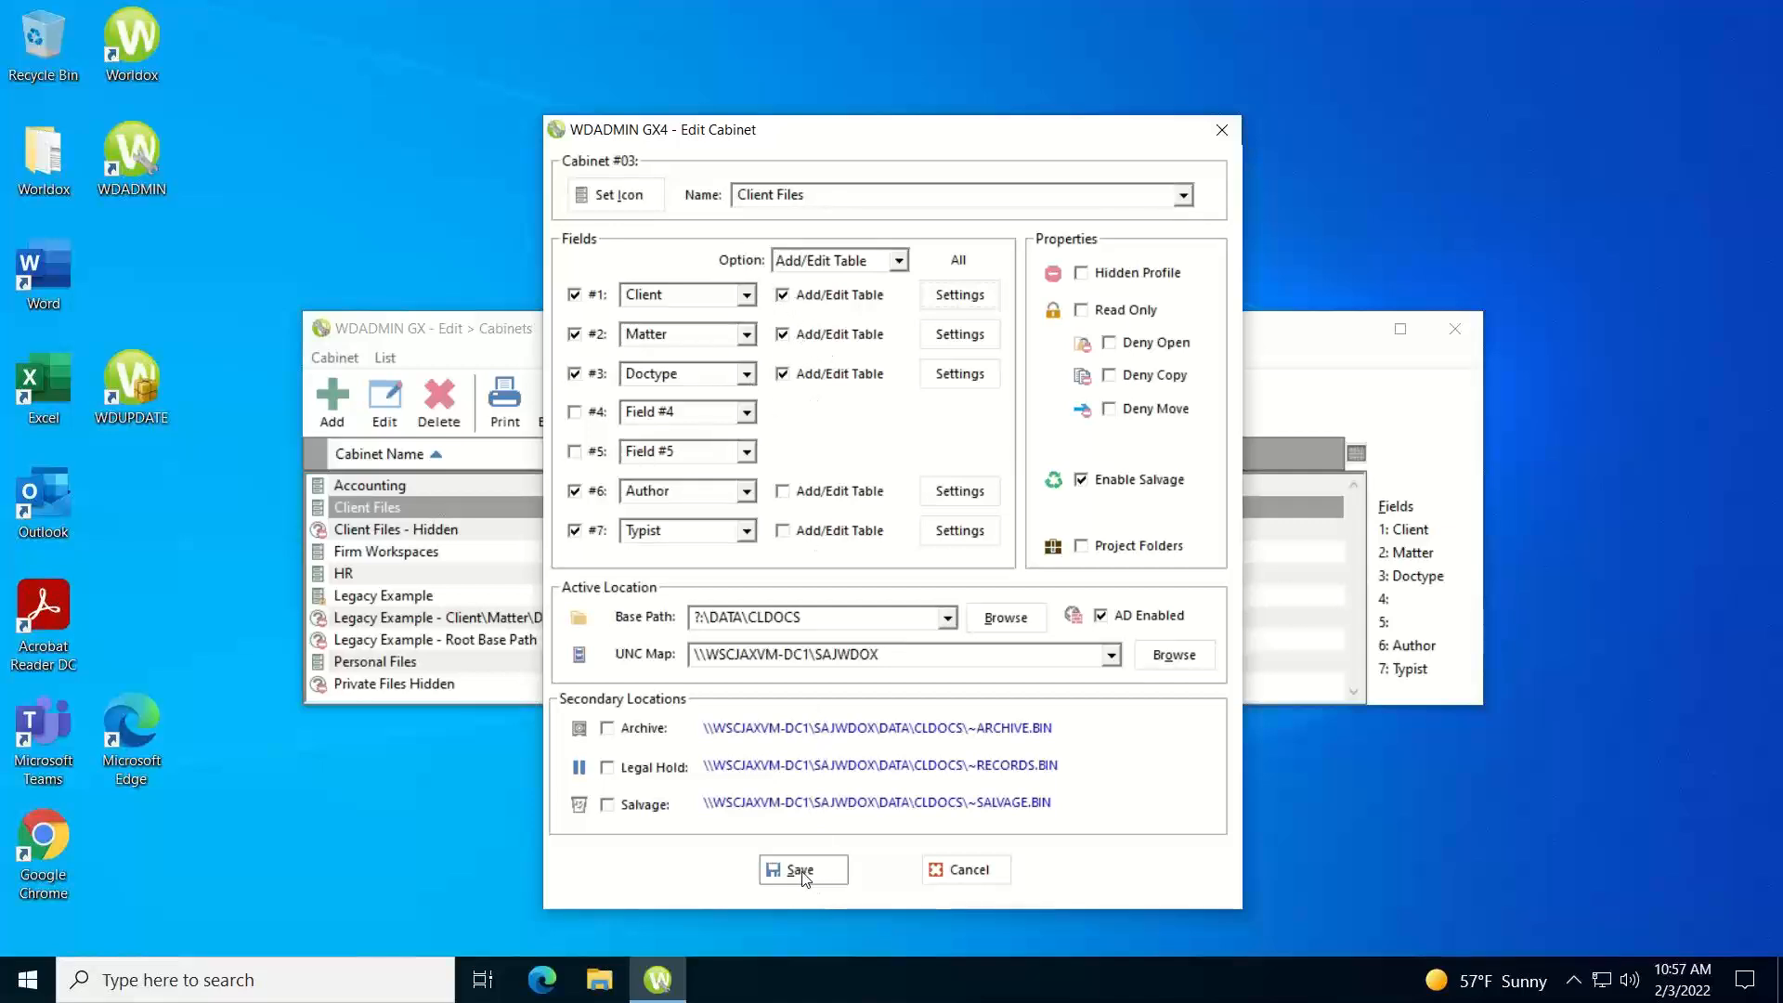
pyautogui.click(968, 877)
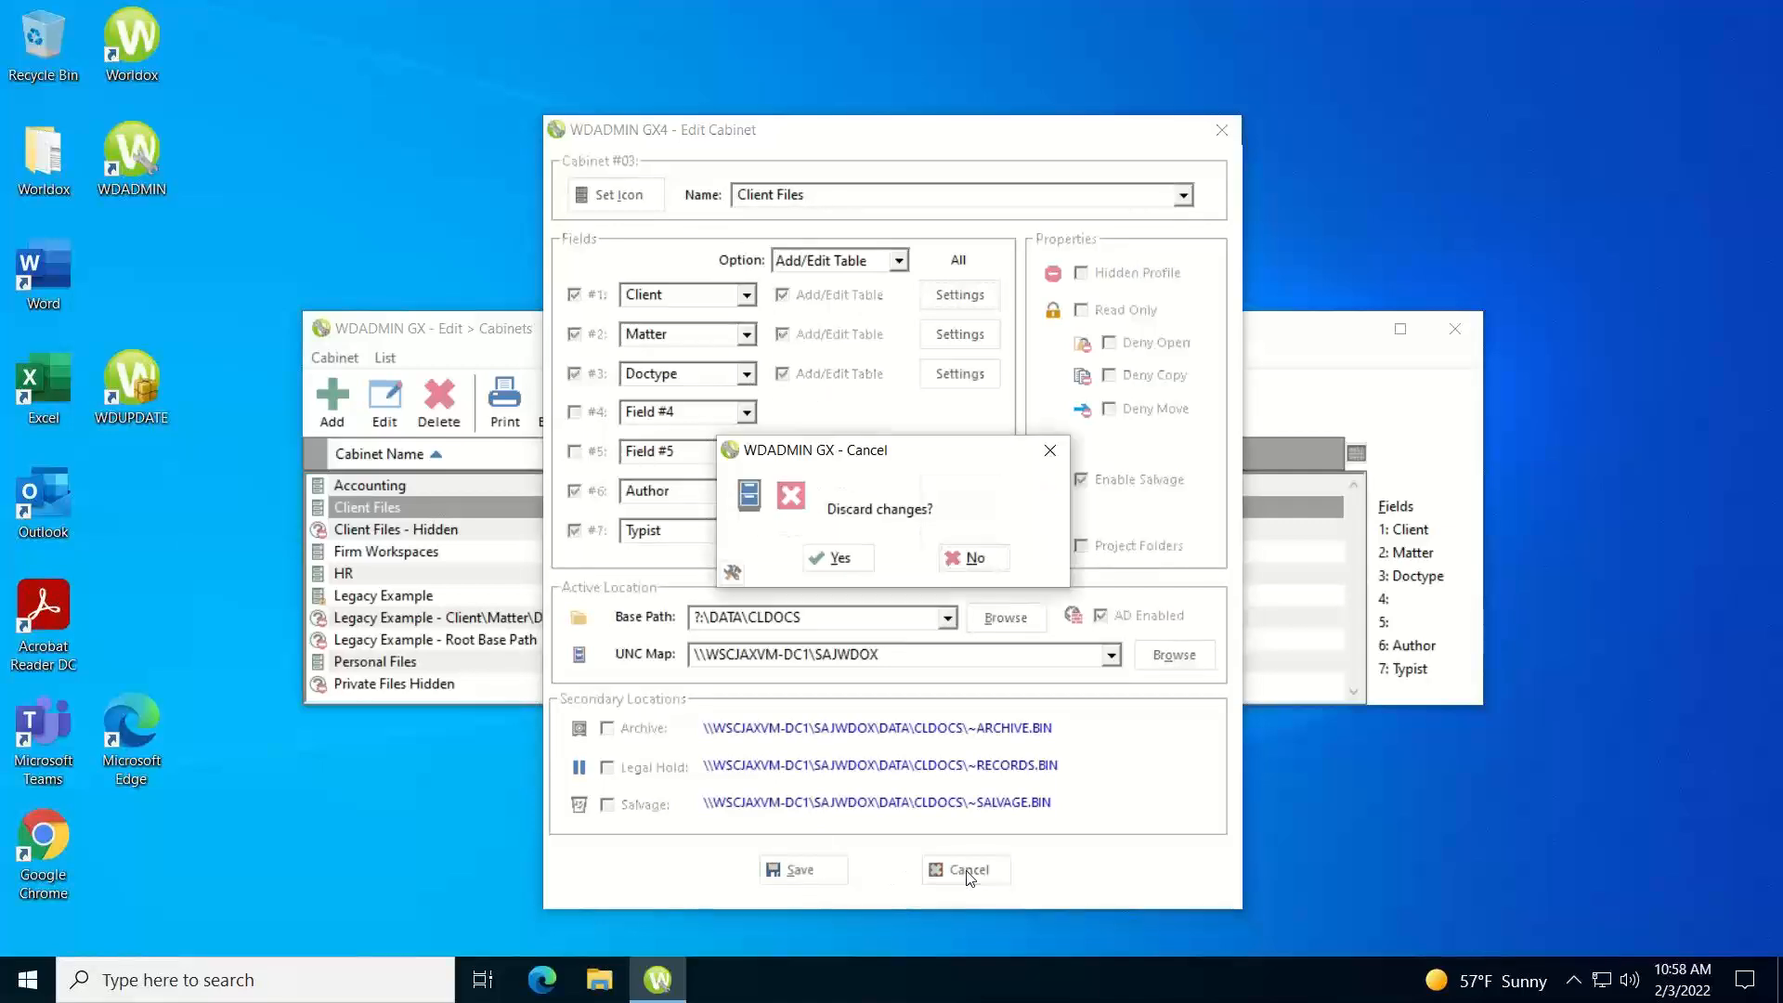
pyautogui.click(829, 555)
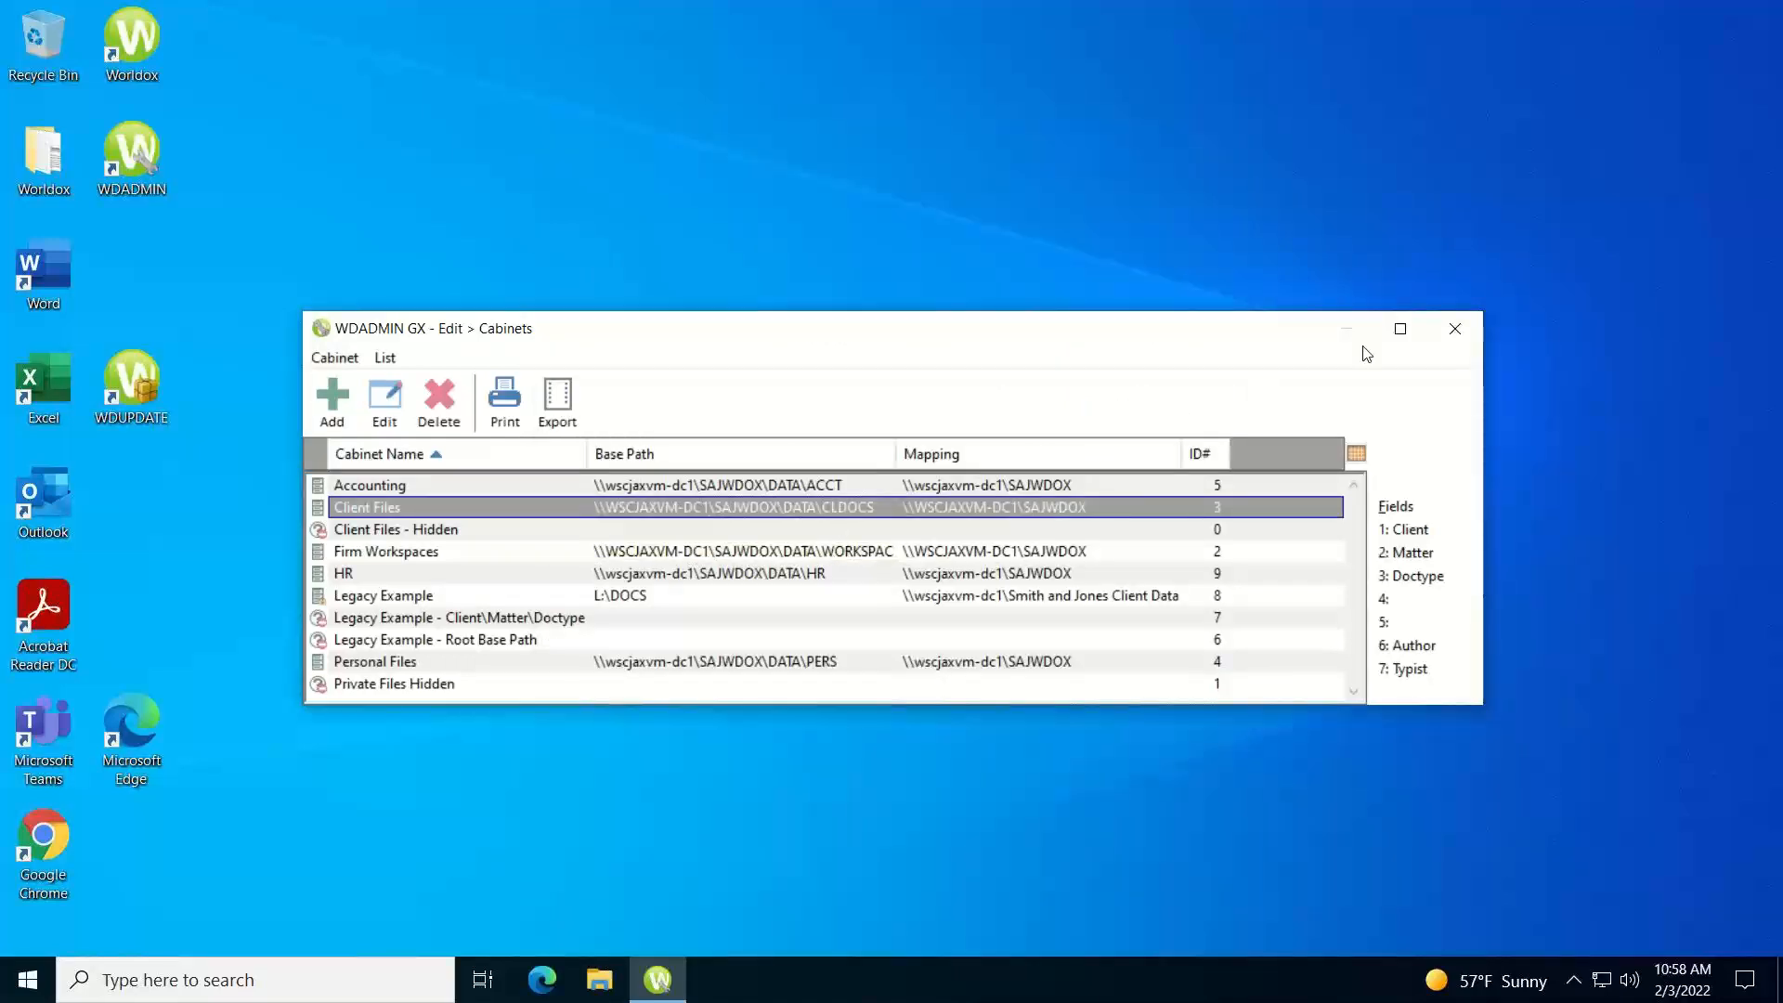
pyautogui.click(1452, 330)
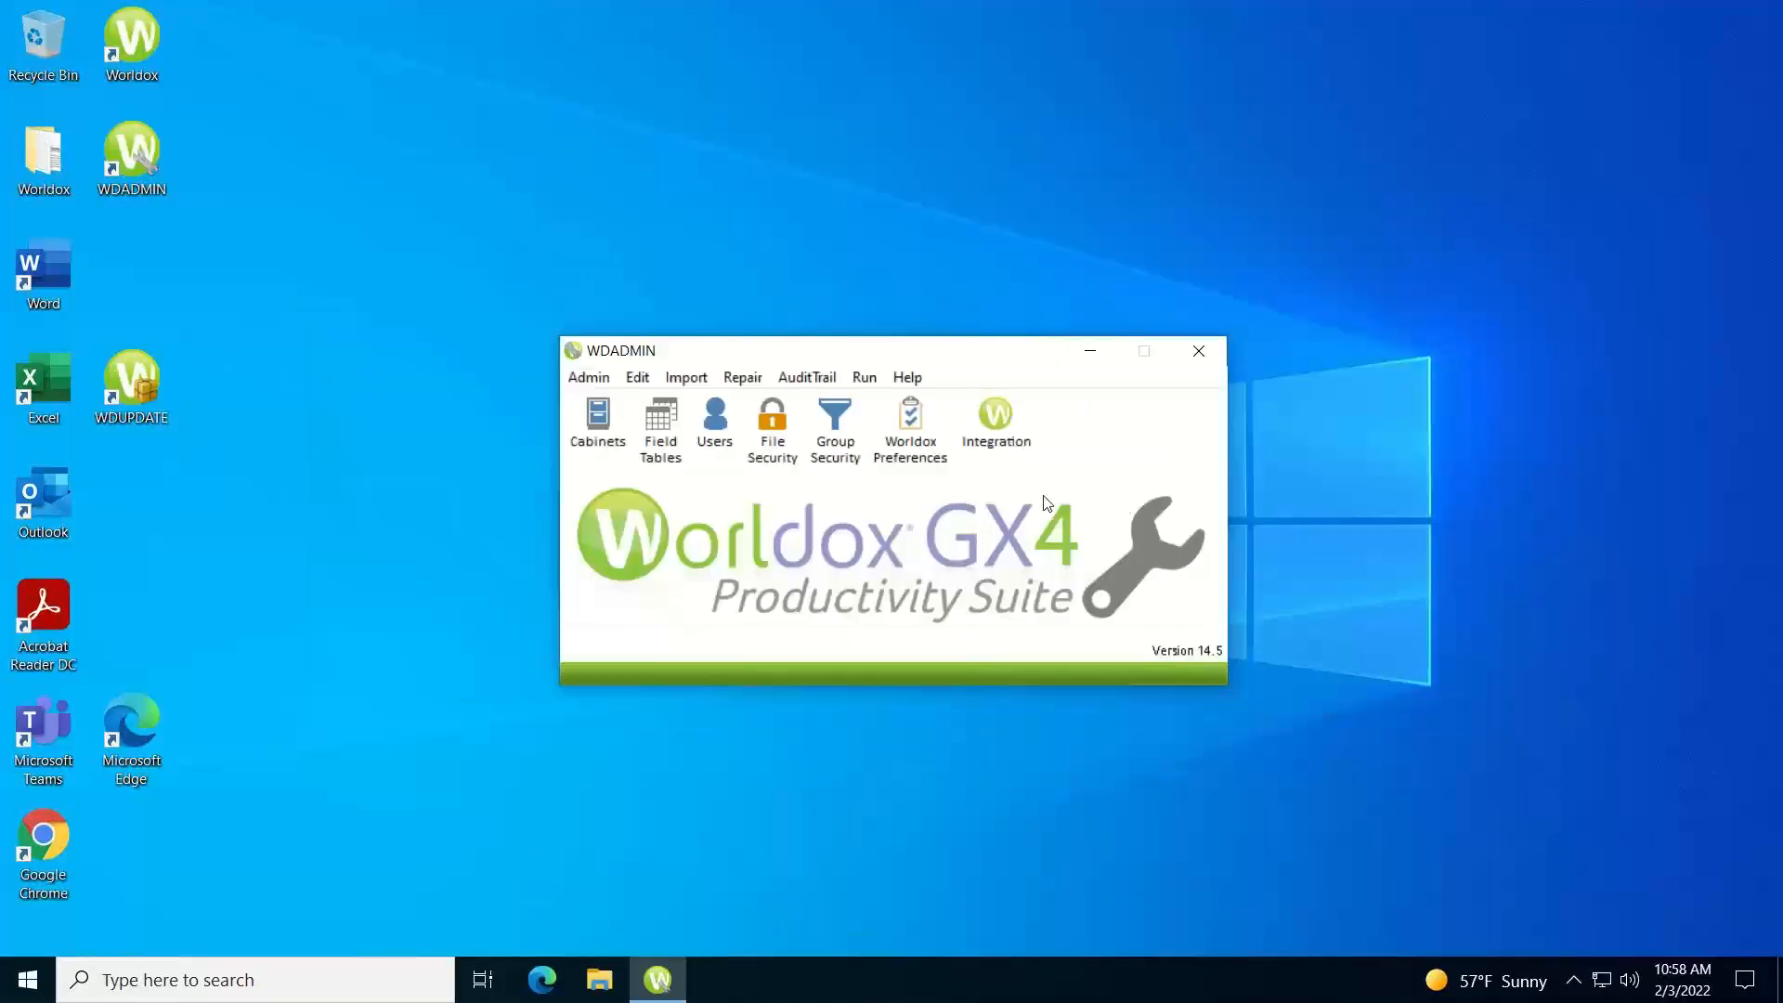
# Step: In Group Security, block the Table features Add, Delete and Edit for the Everyone group, and check its blocked features
pyautogui.click(839, 444)
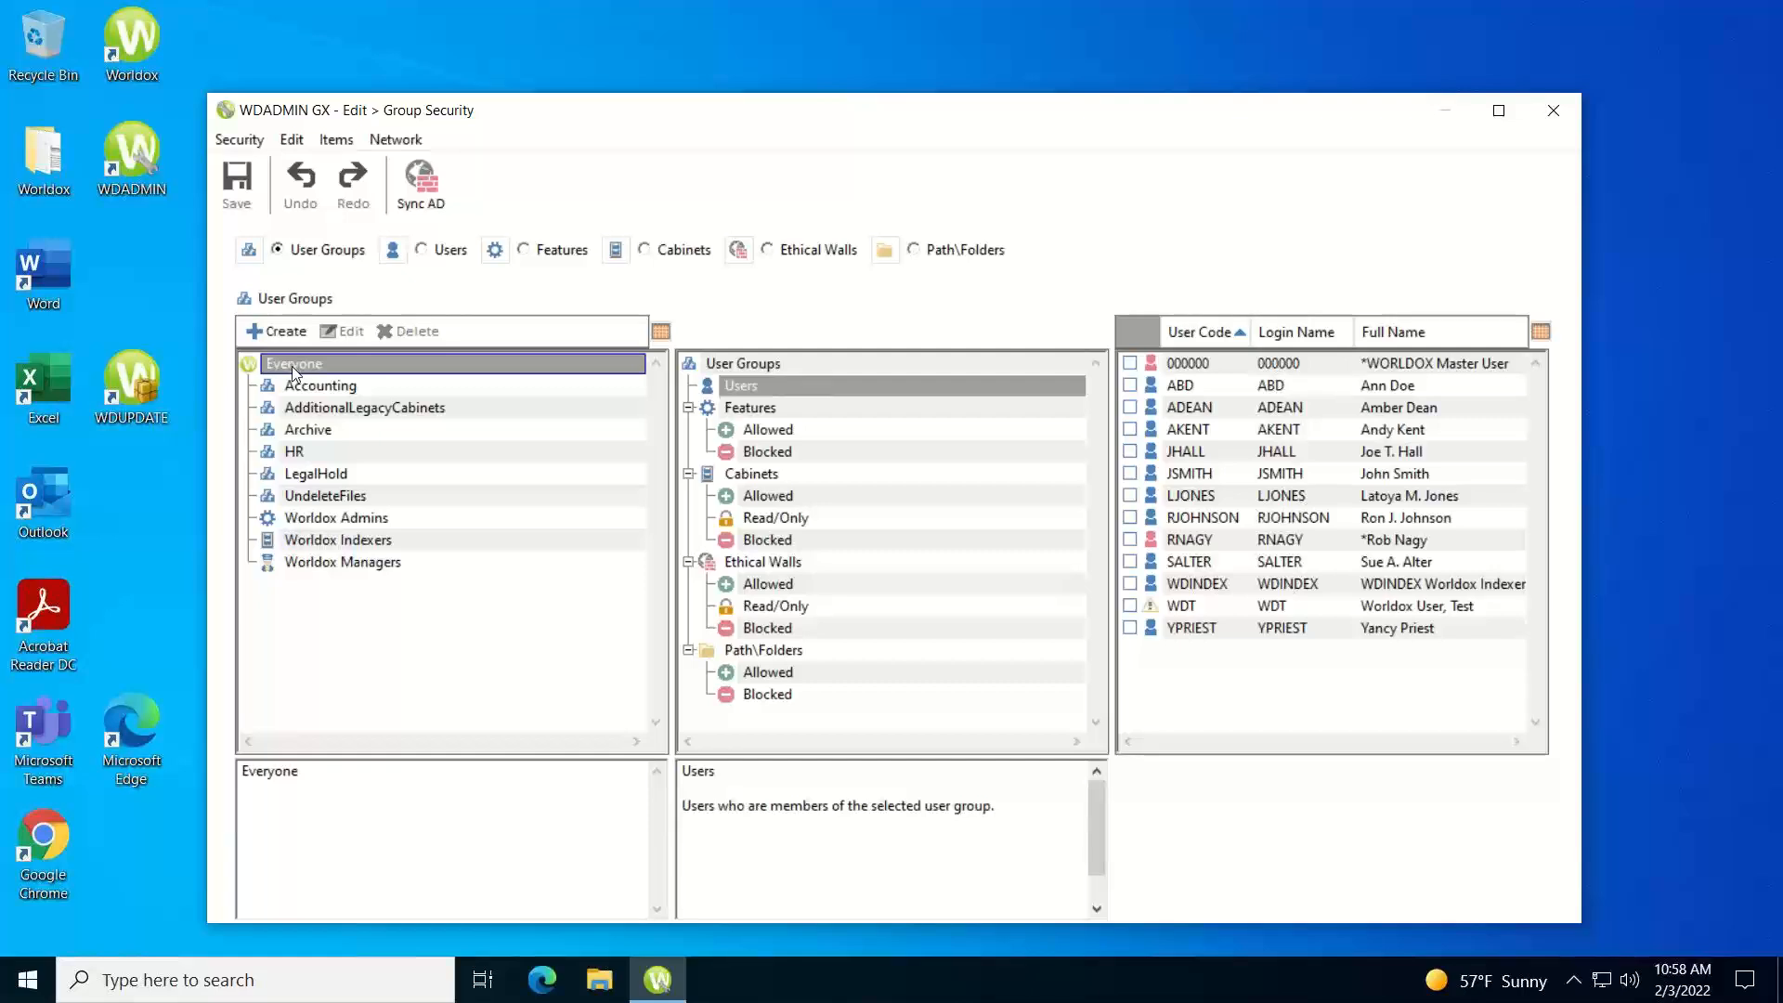
pyautogui.click(748, 411)
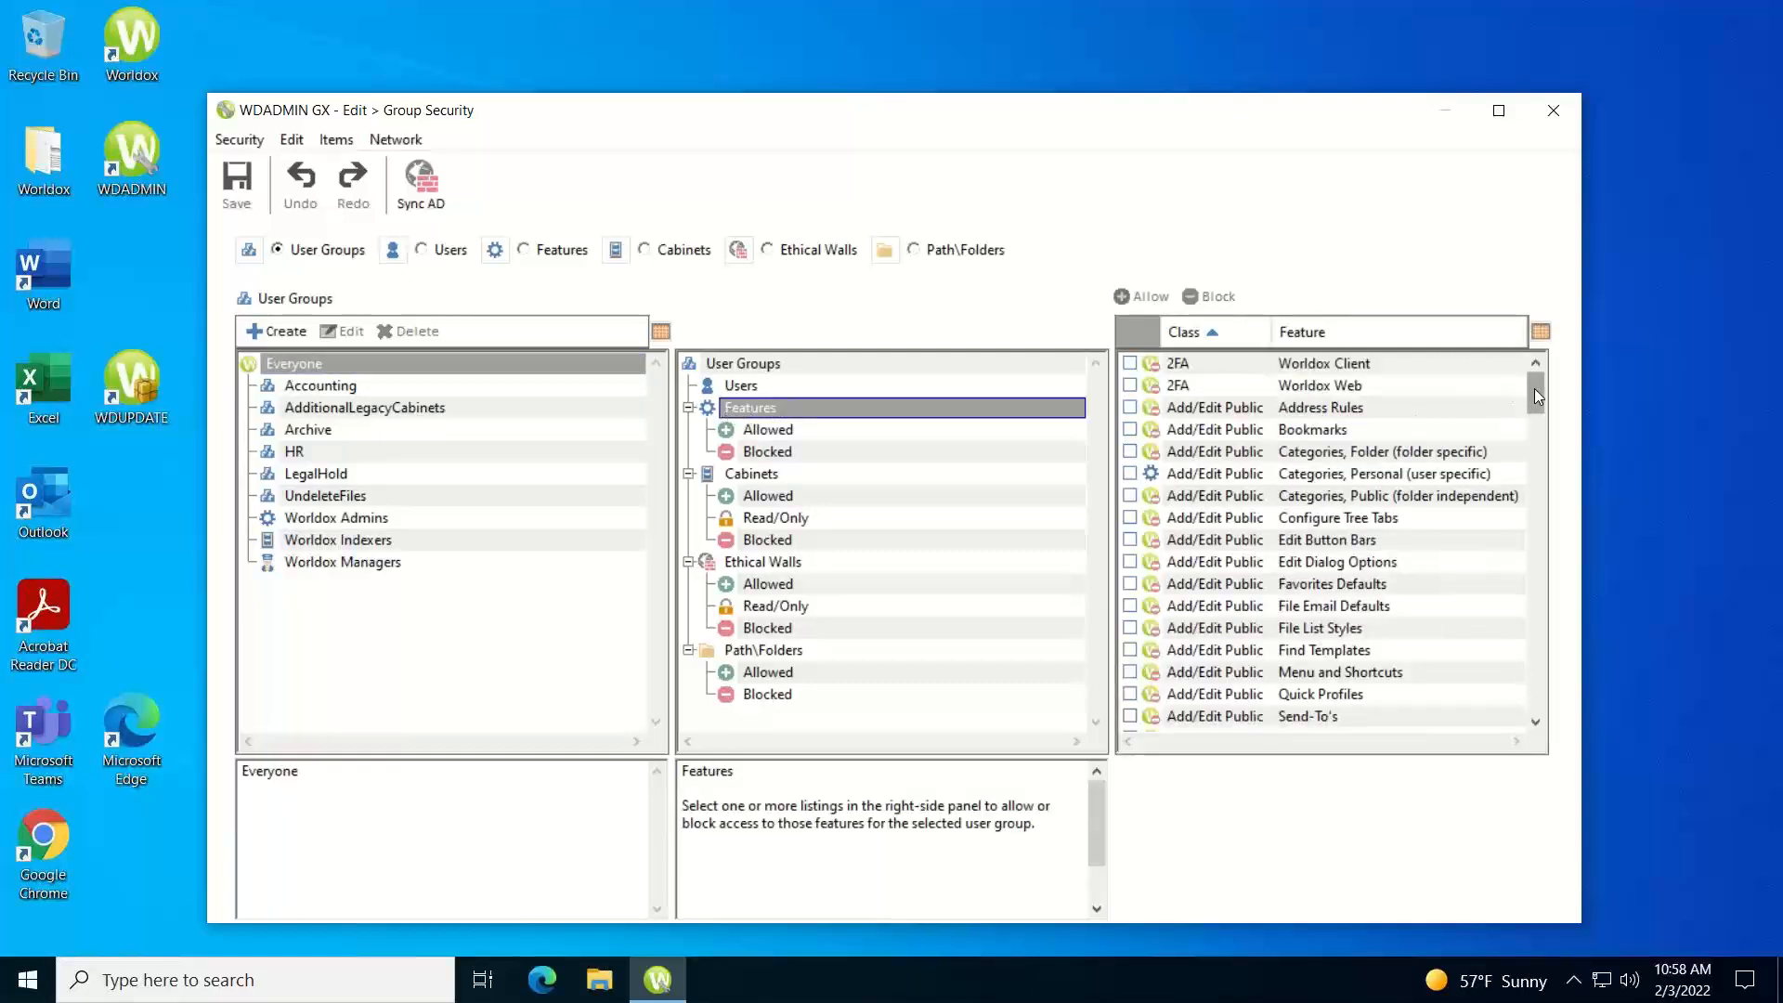
pyautogui.moveTo(1534, 388); pyautogui.dragTo(1533, 628)
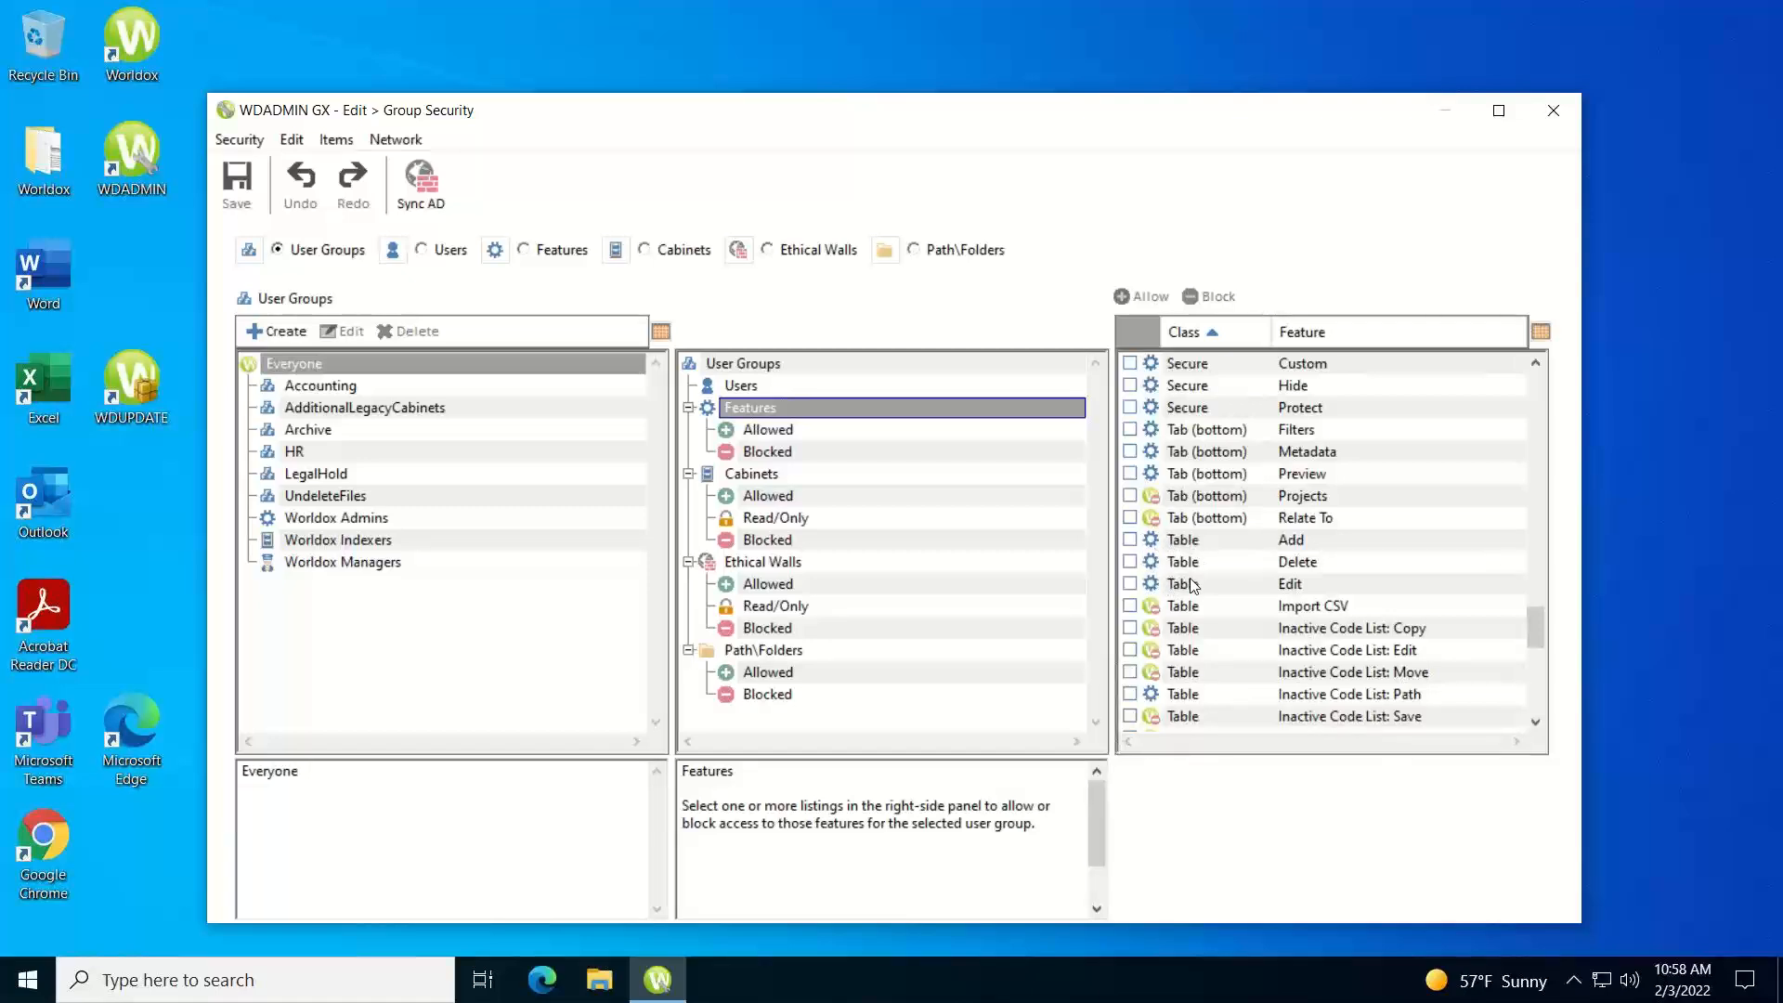
pyautogui.click(1130, 541)
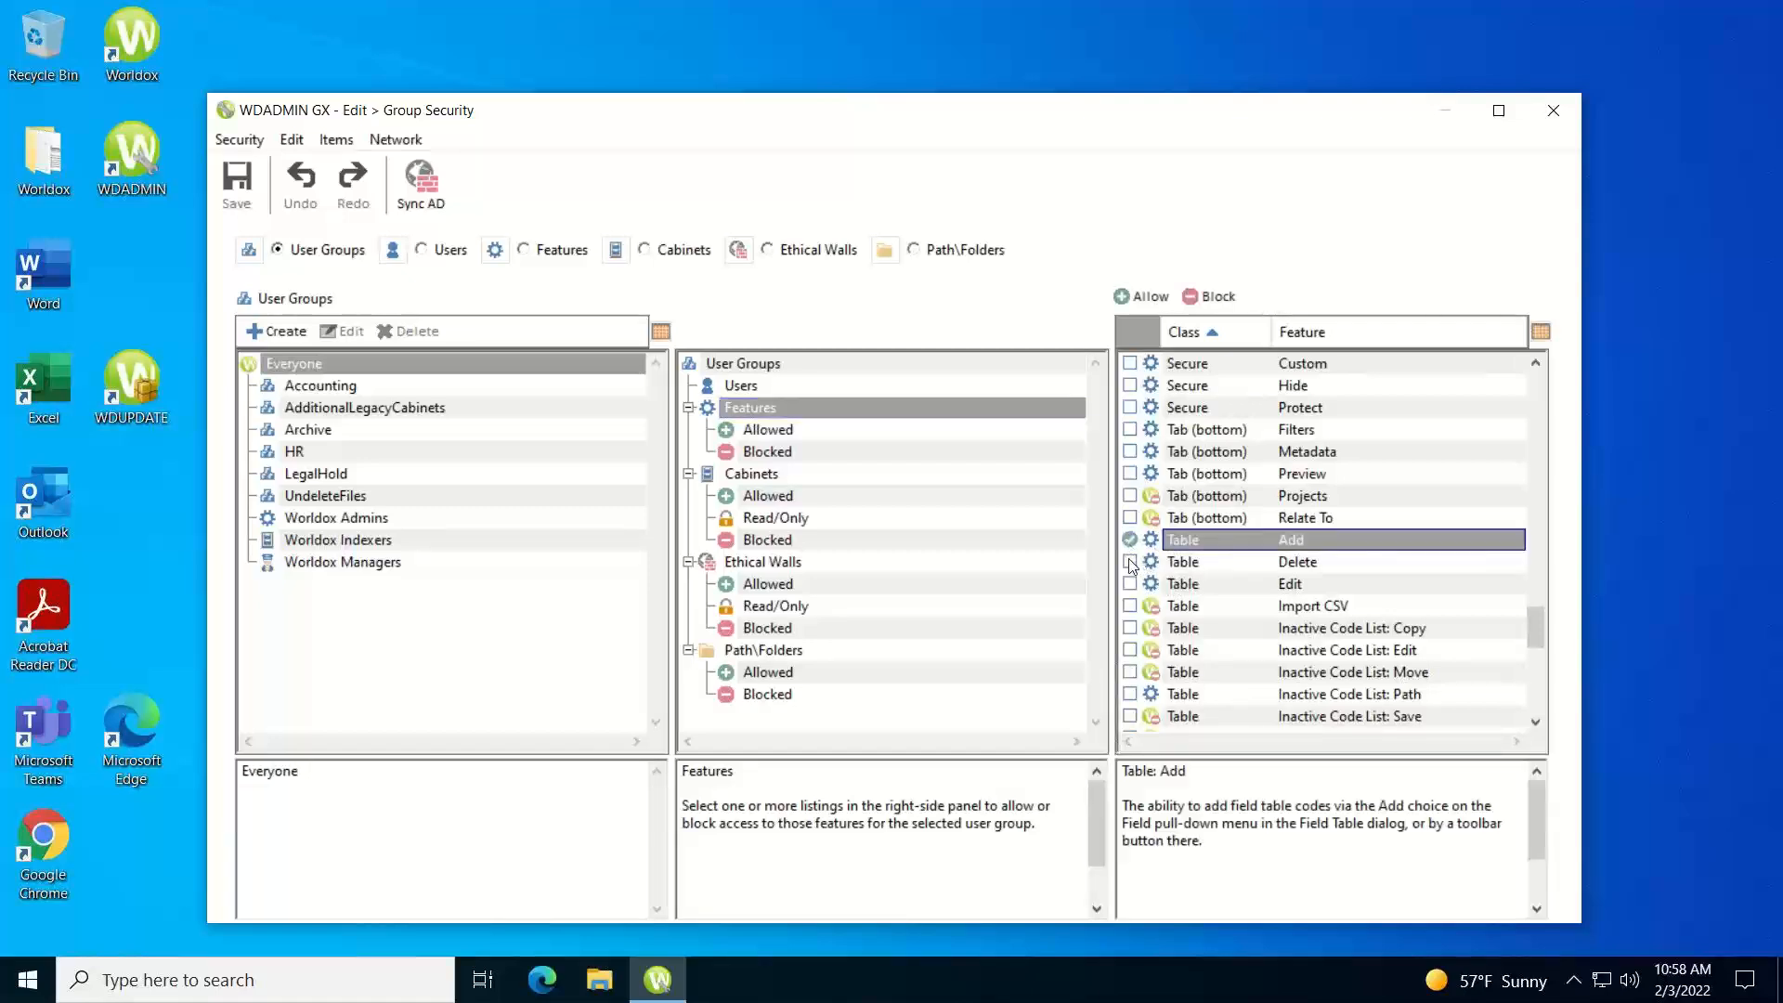
pyautogui.click(1130, 562)
pyautogui.click(1130, 584)
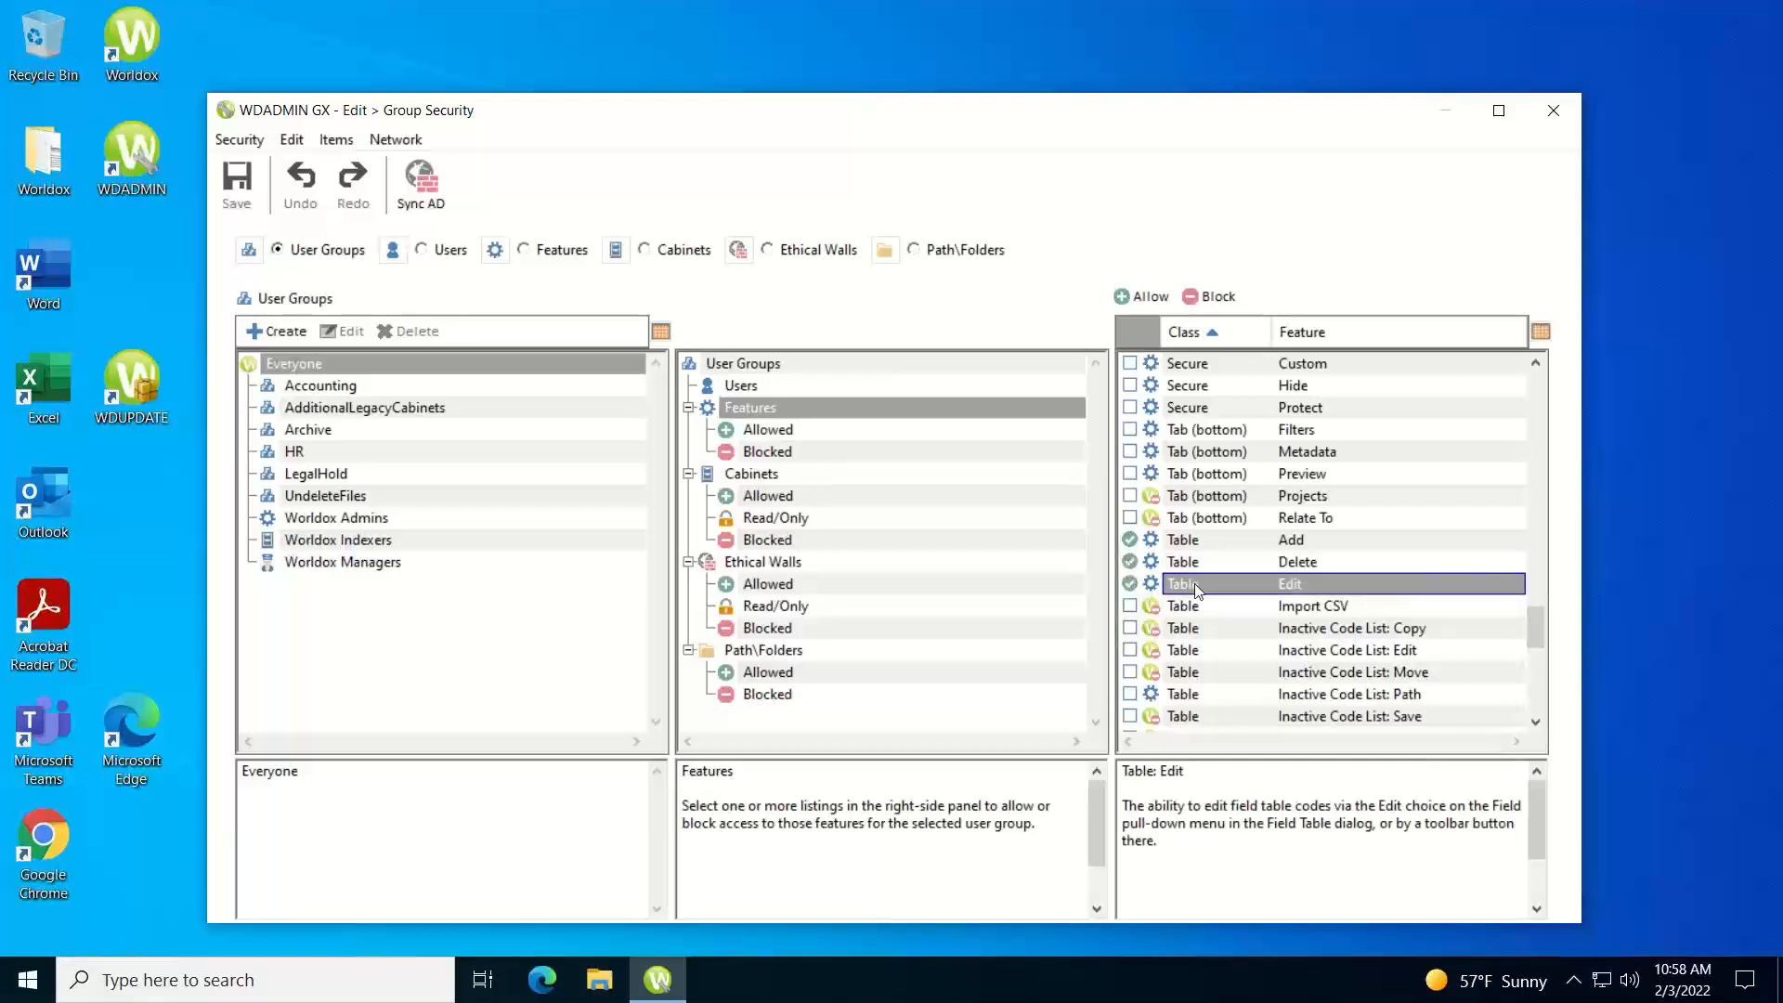
pyautogui.click(1209, 296)
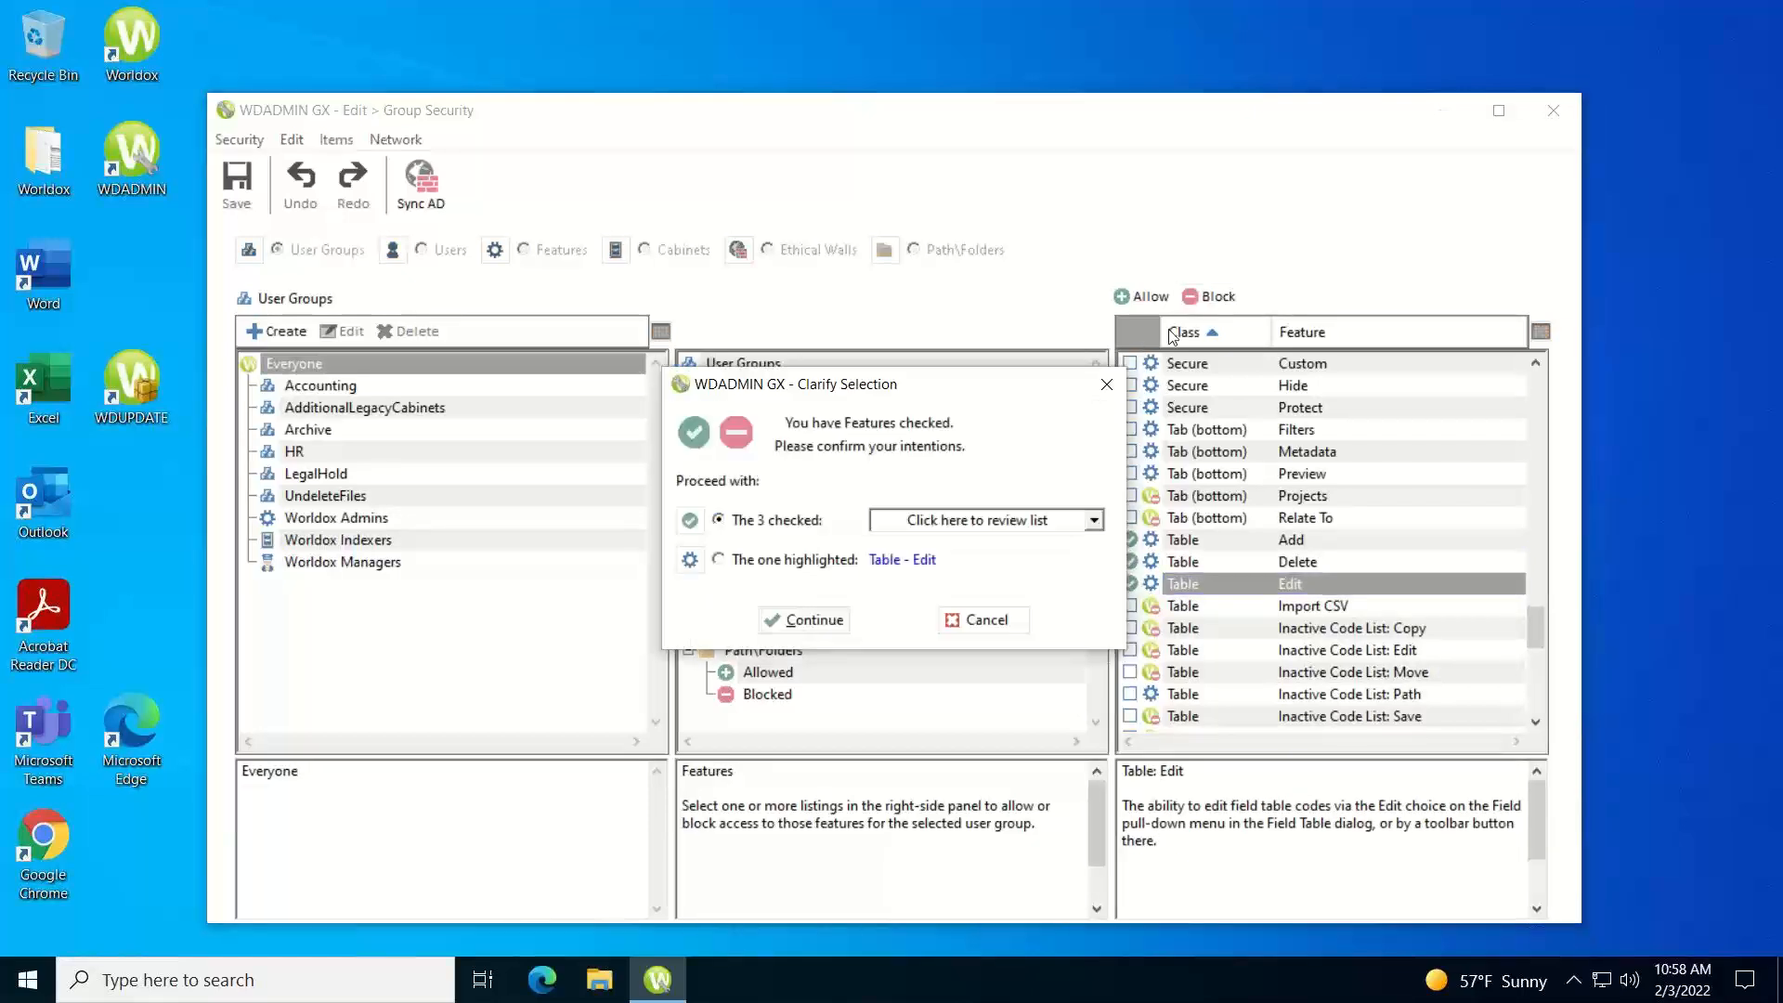
pyautogui.click(821, 627)
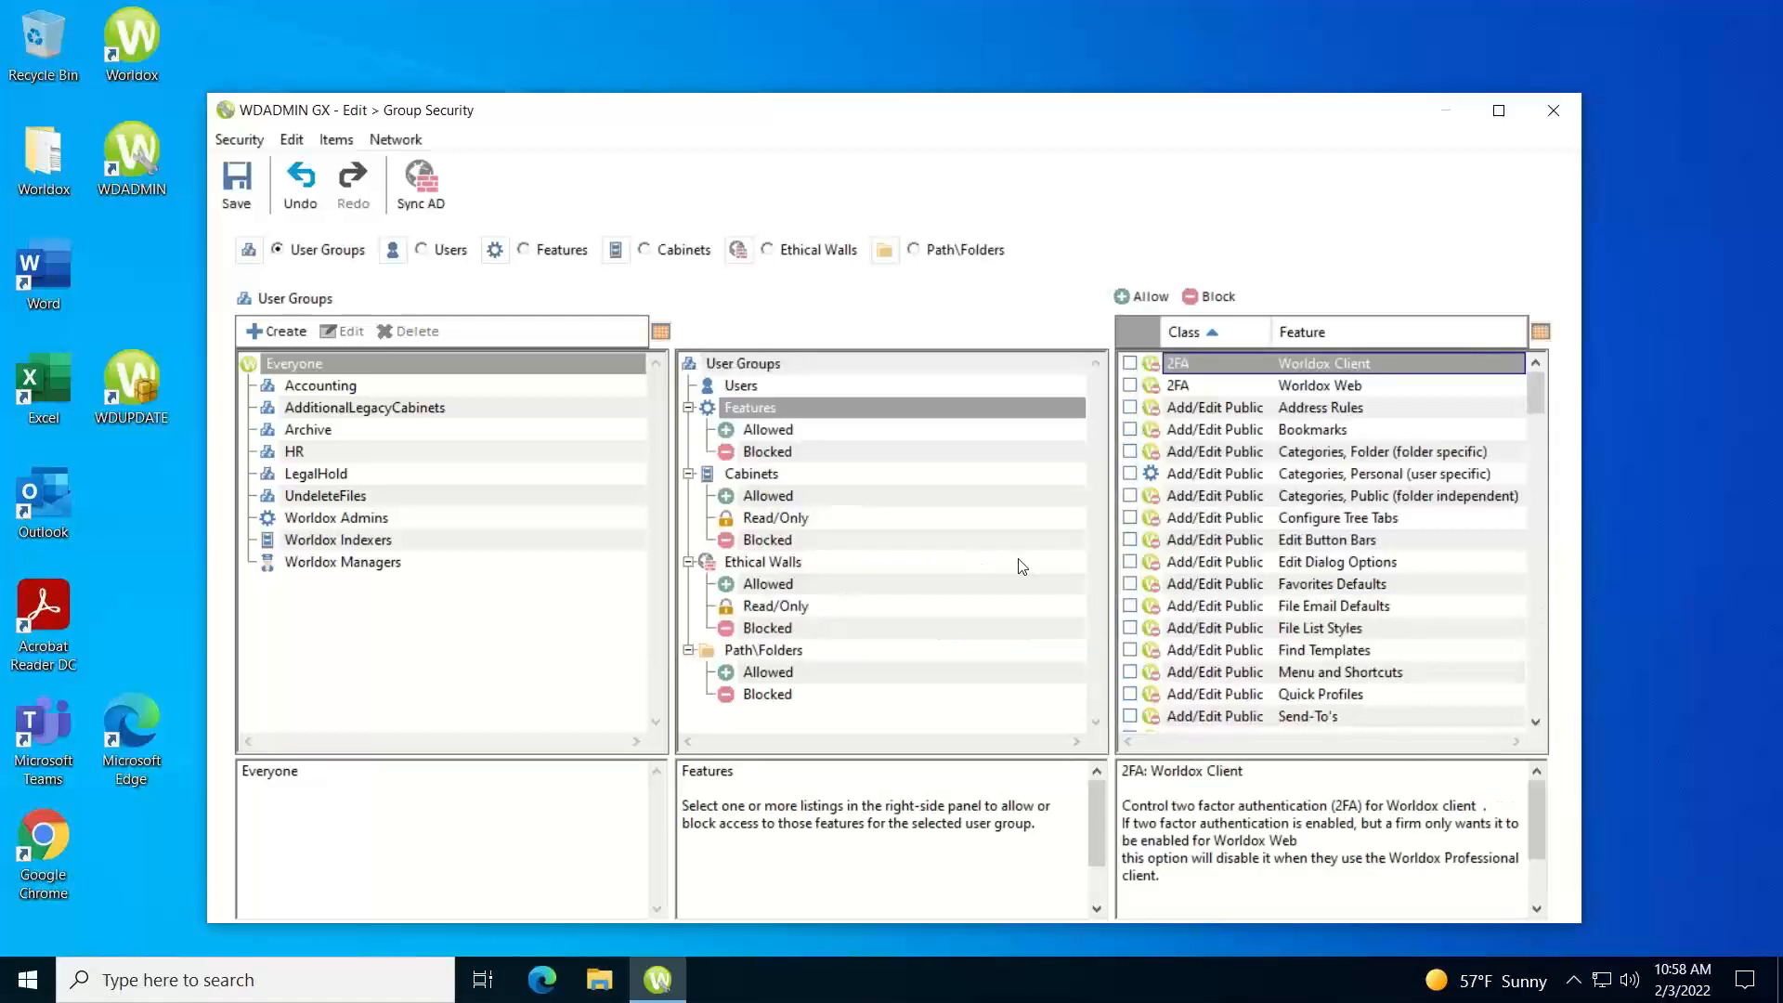
pyautogui.click(746, 452)
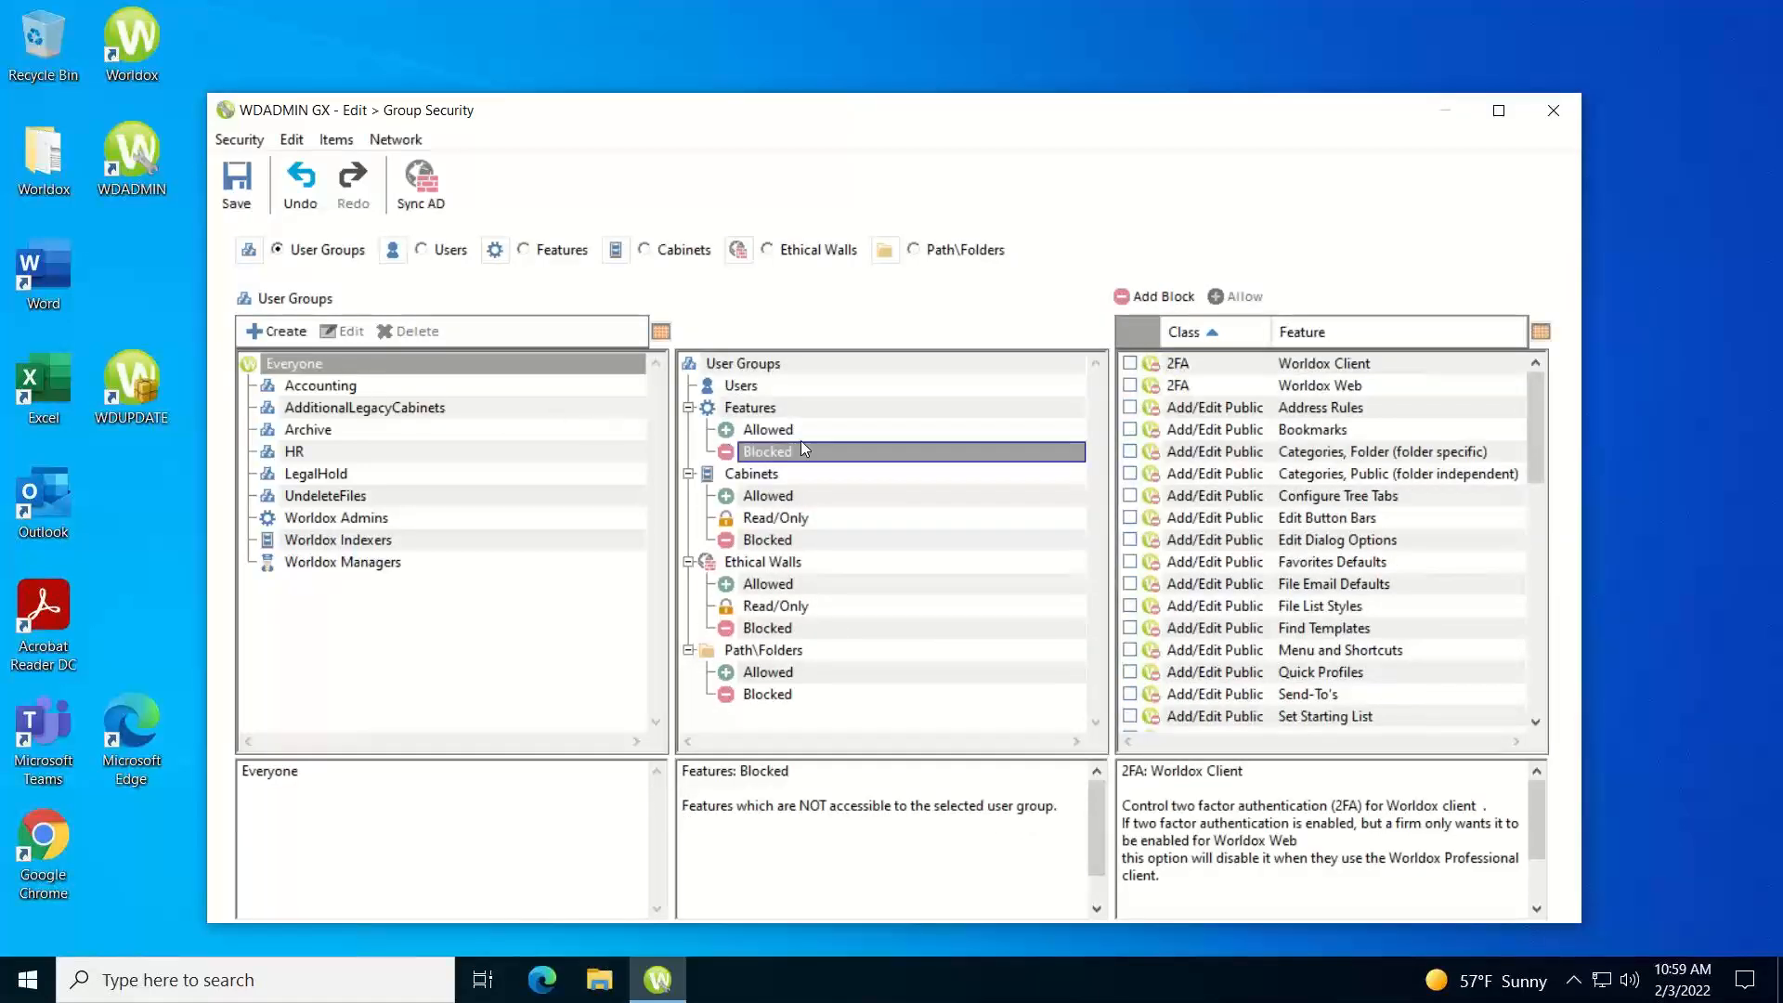
pyautogui.moveTo(1538, 408); pyautogui.dragTo(1554, 601)
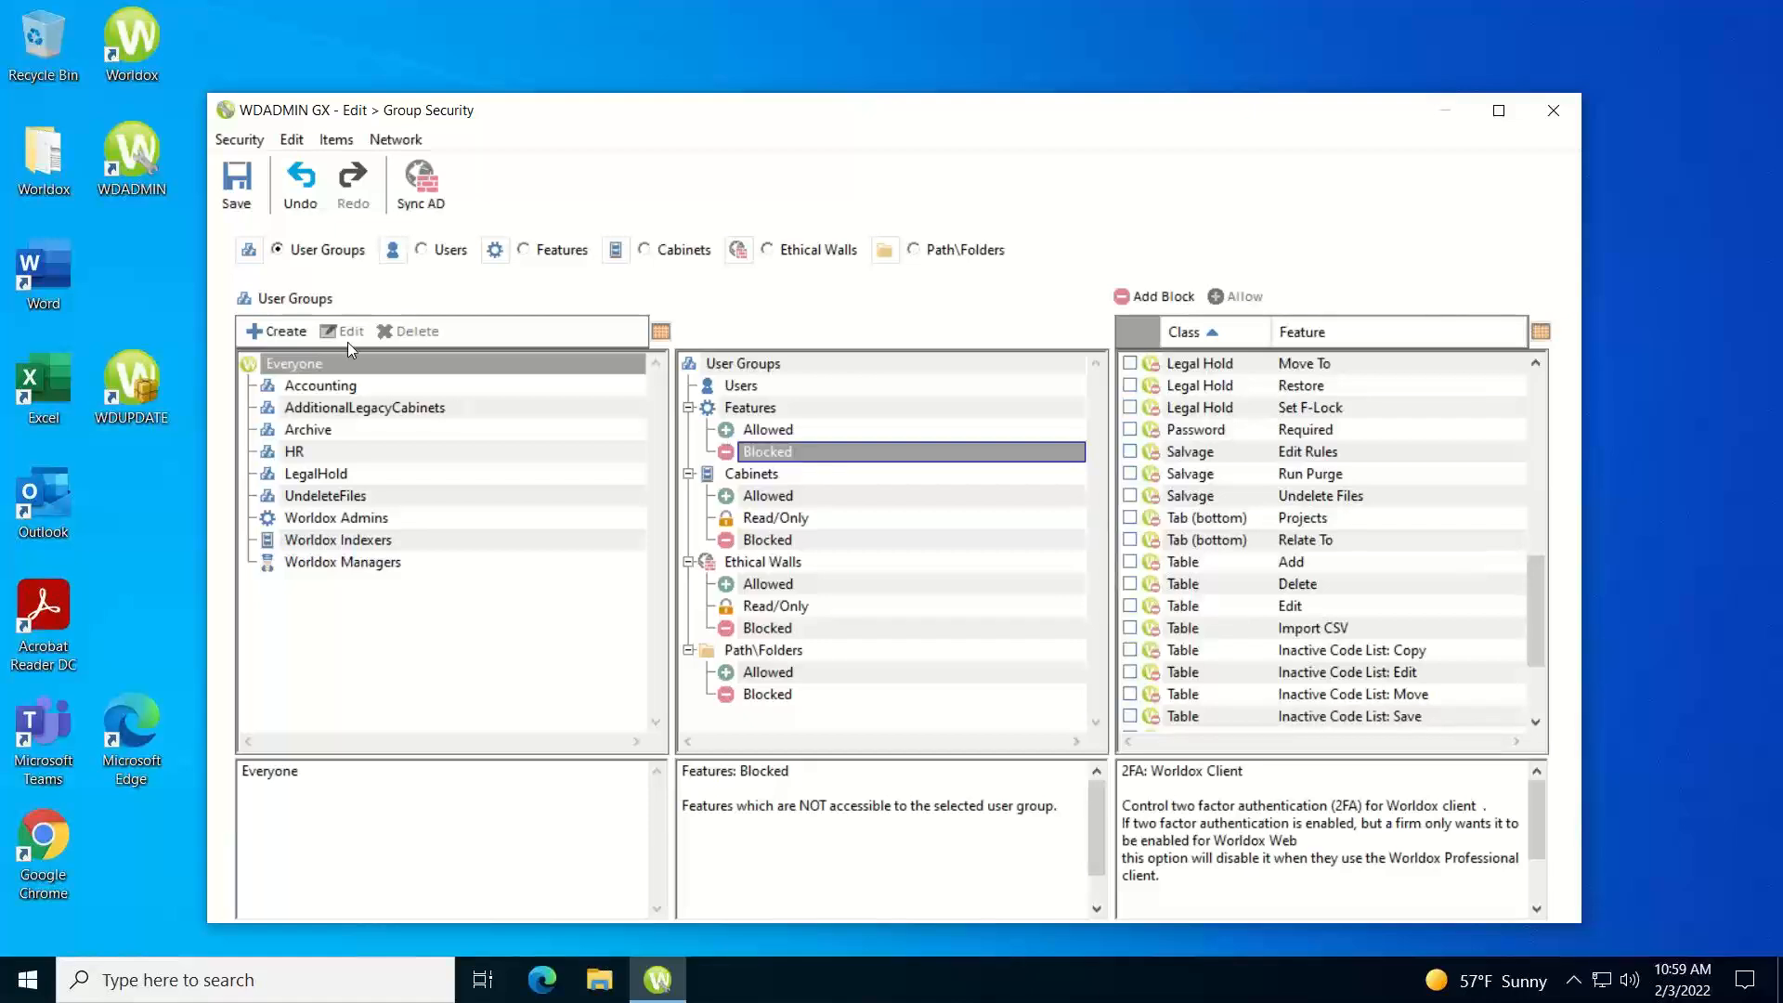
# Step: Create a user group named TableAddEdit under Everyone
pyautogui.click(292, 368)
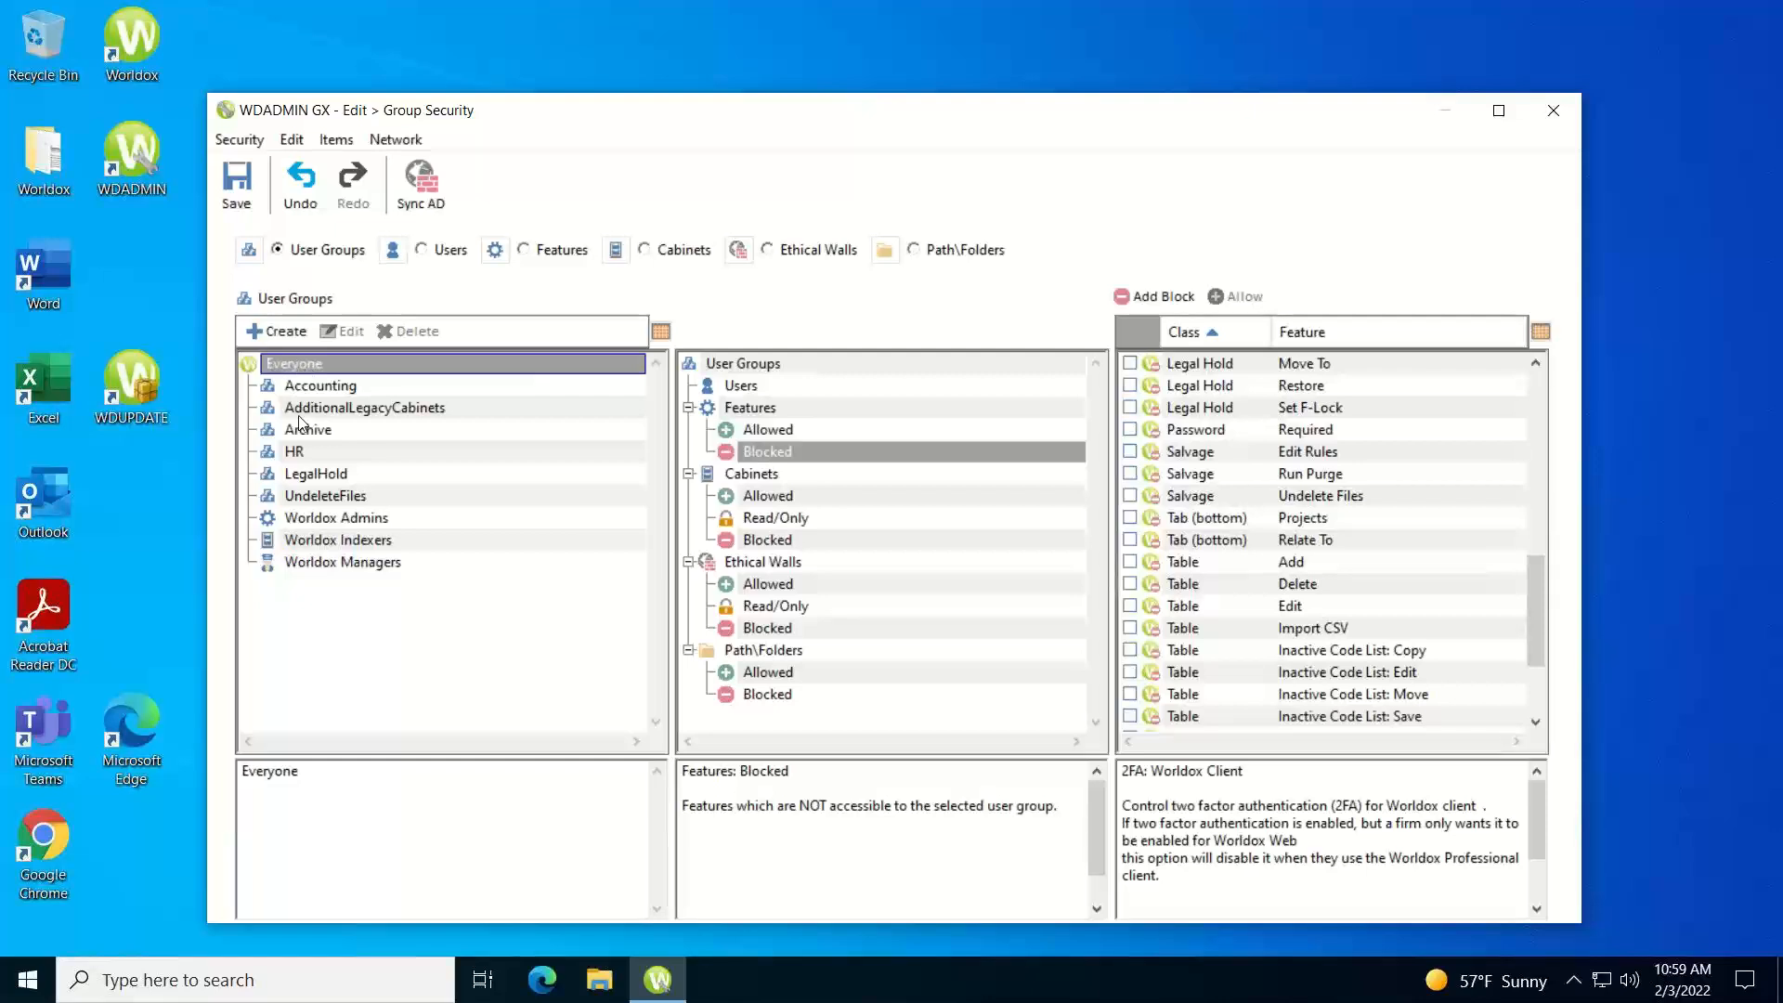
pyautogui.click(275, 332)
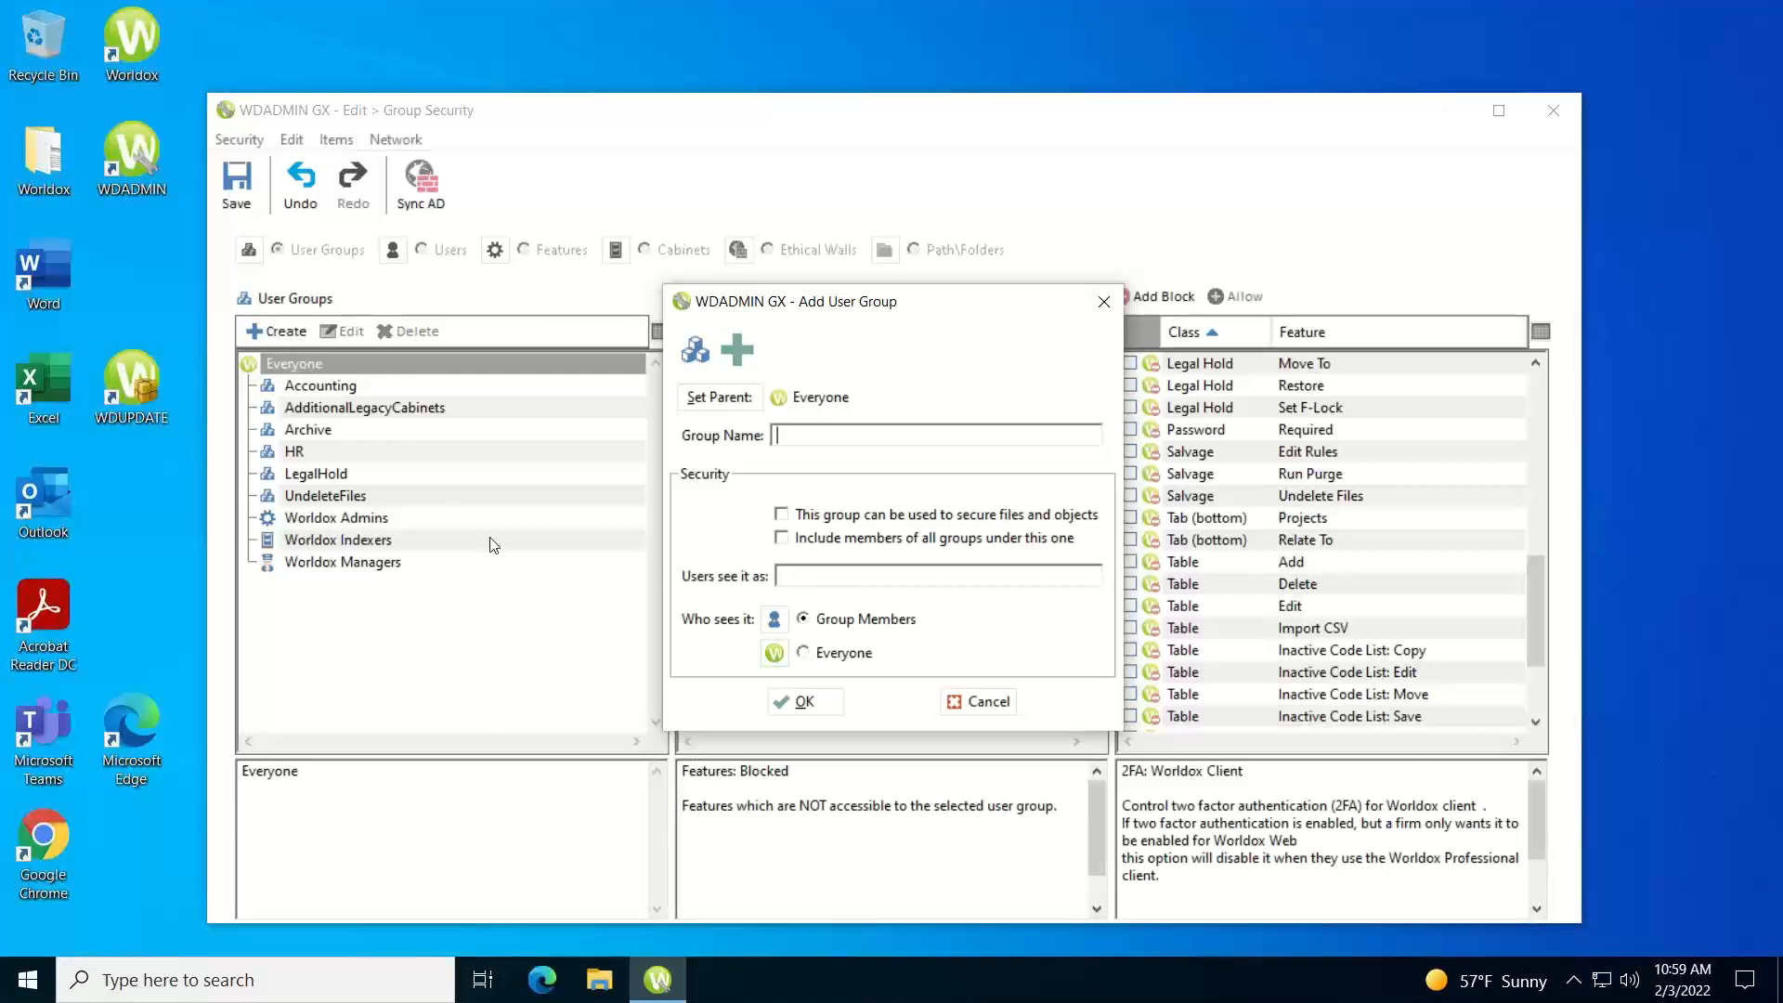
pyautogui.write('TableAddEdit')
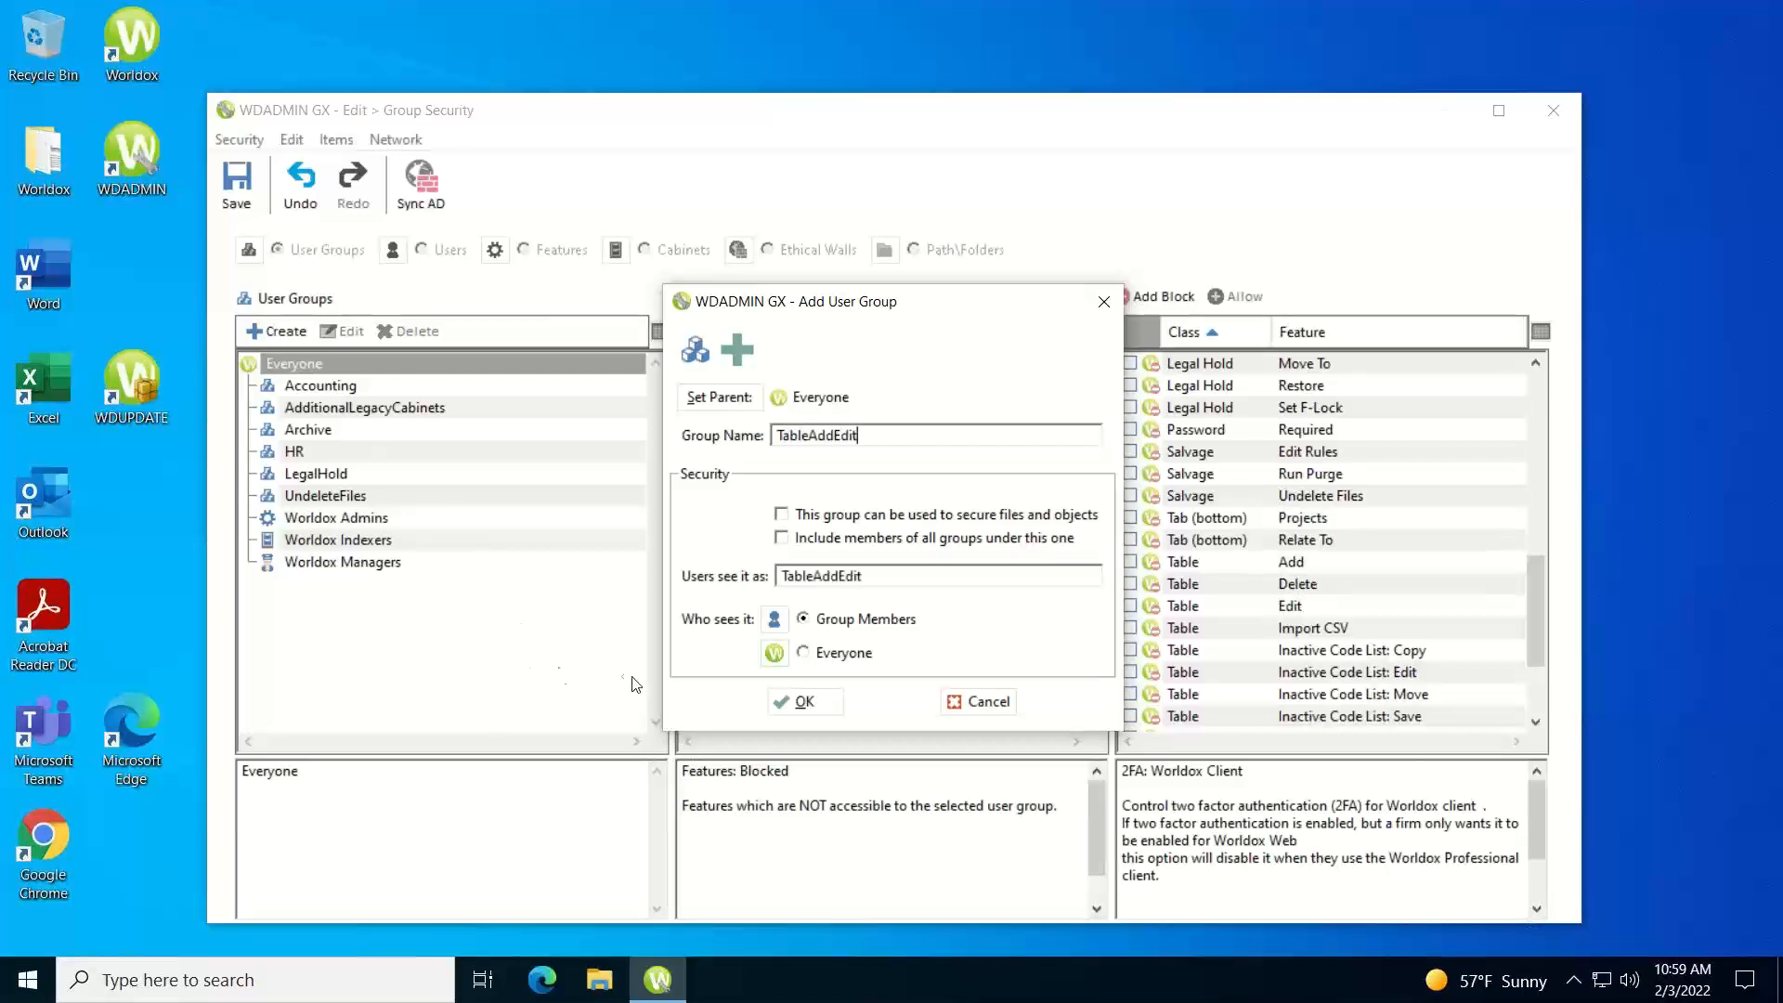
pyautogui.click(804, 702)
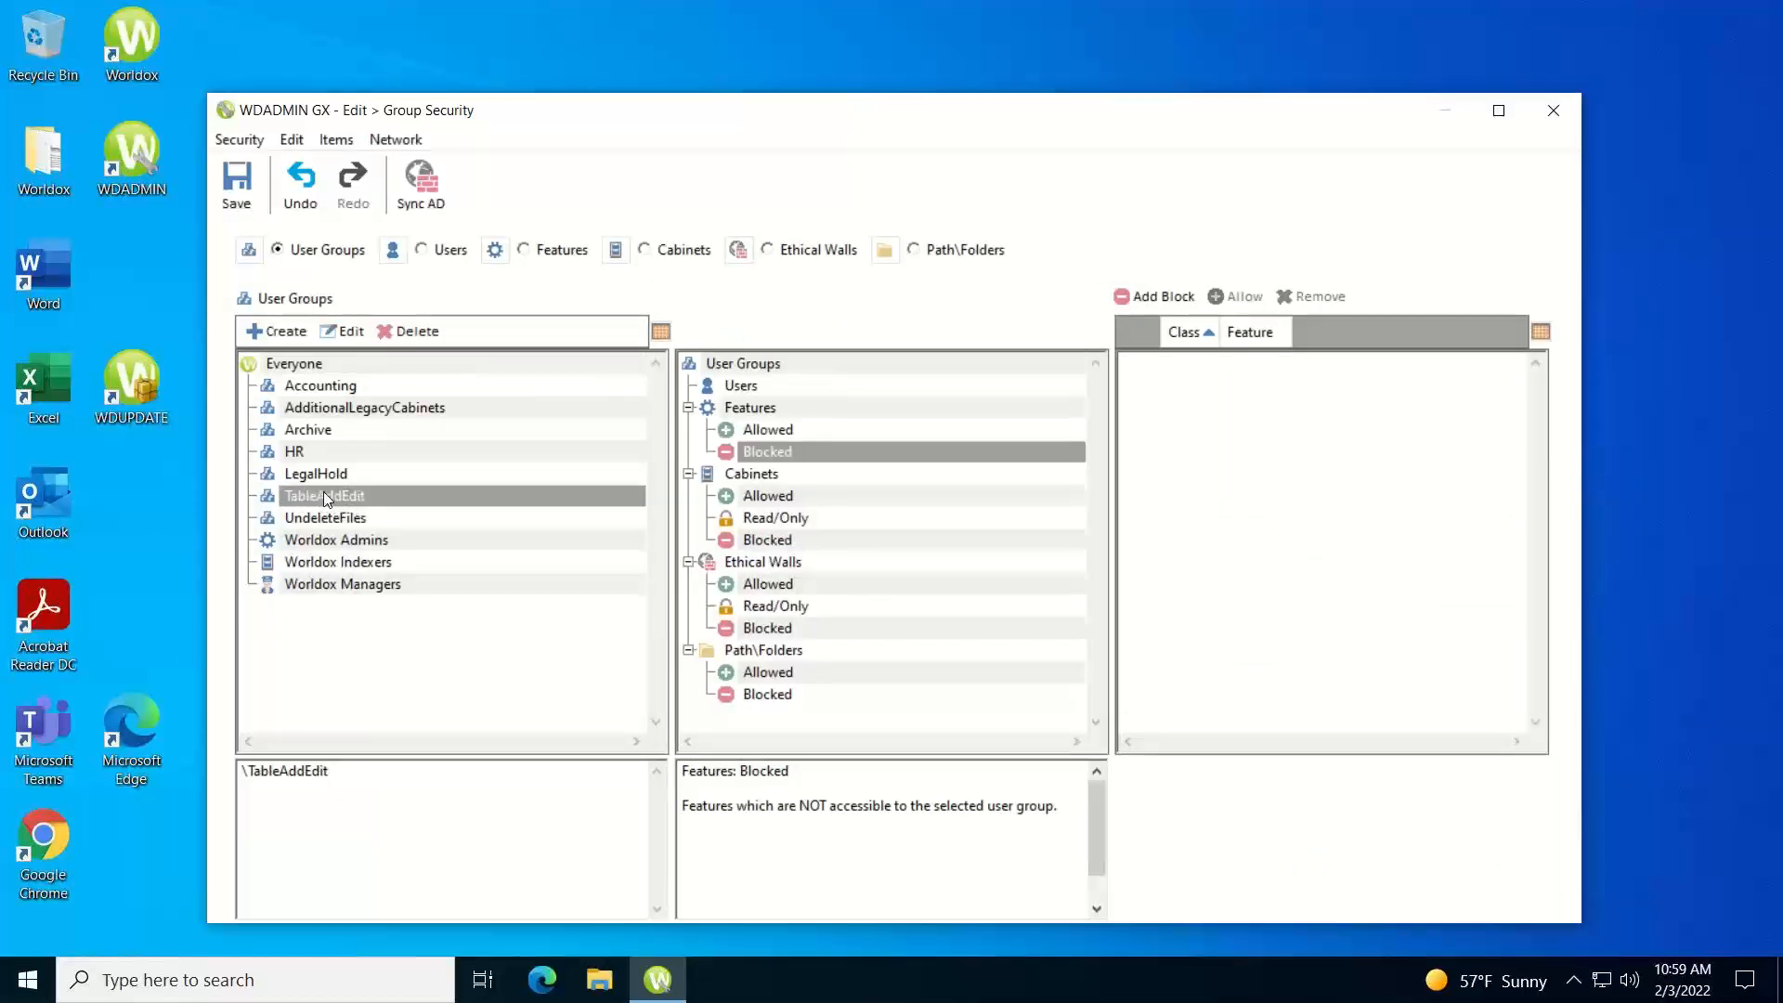
# Step: Allow the Table Add, Table Edit and Add/Edit Public Table Fields features for the TableAddEdit group, and check its allowed features
pyautogui.click(760, 411)
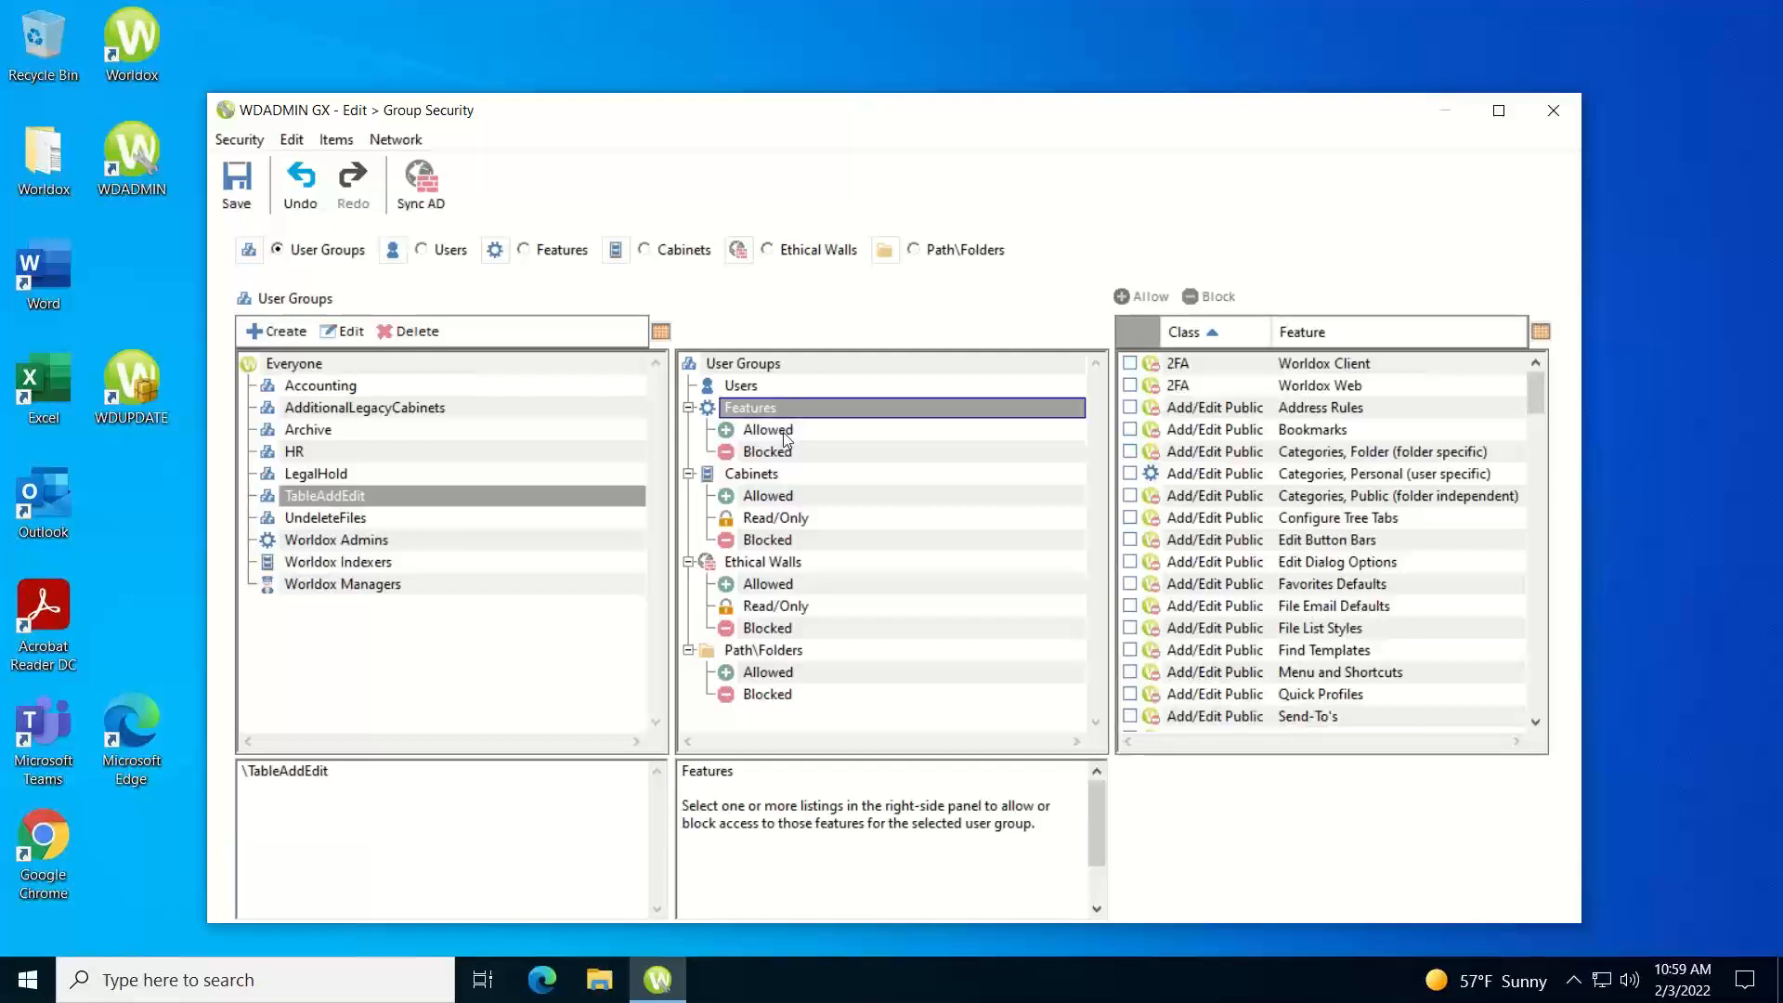
pyautogui.moveTo(1535, 389); pyautogui.dragTo(1560, 628)
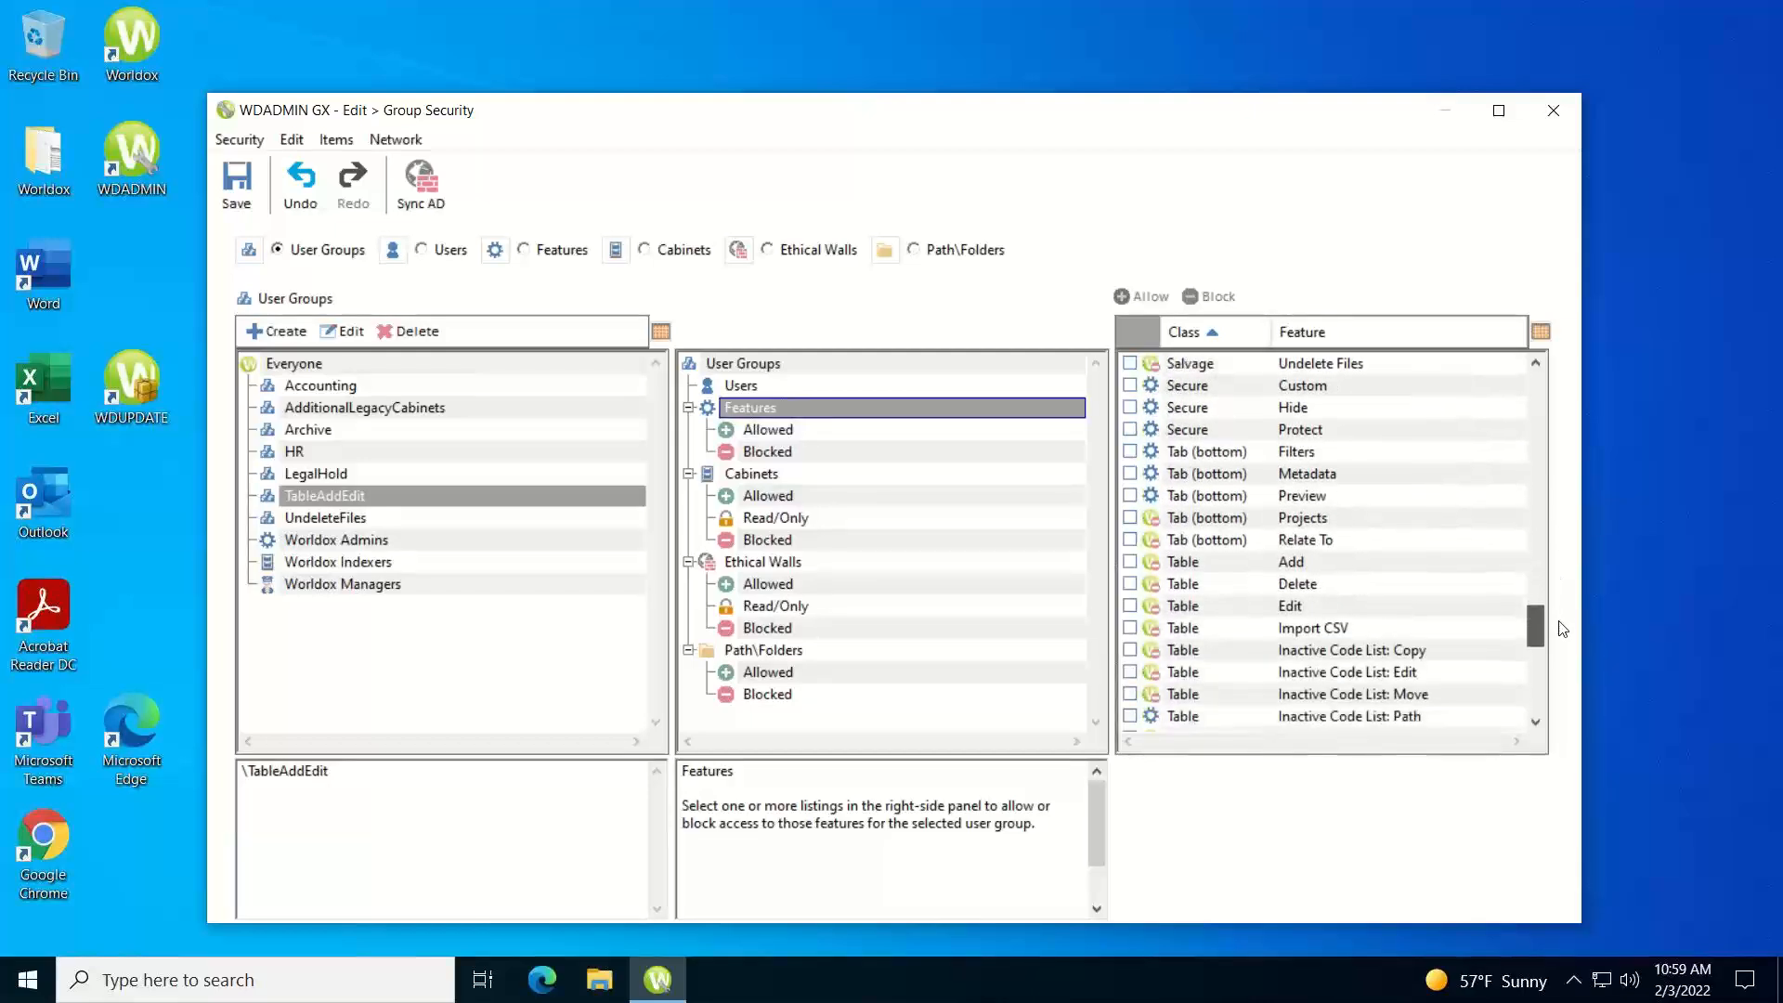
pyautogui.click(1131, 562)
pyautogui.click(1130, 606)
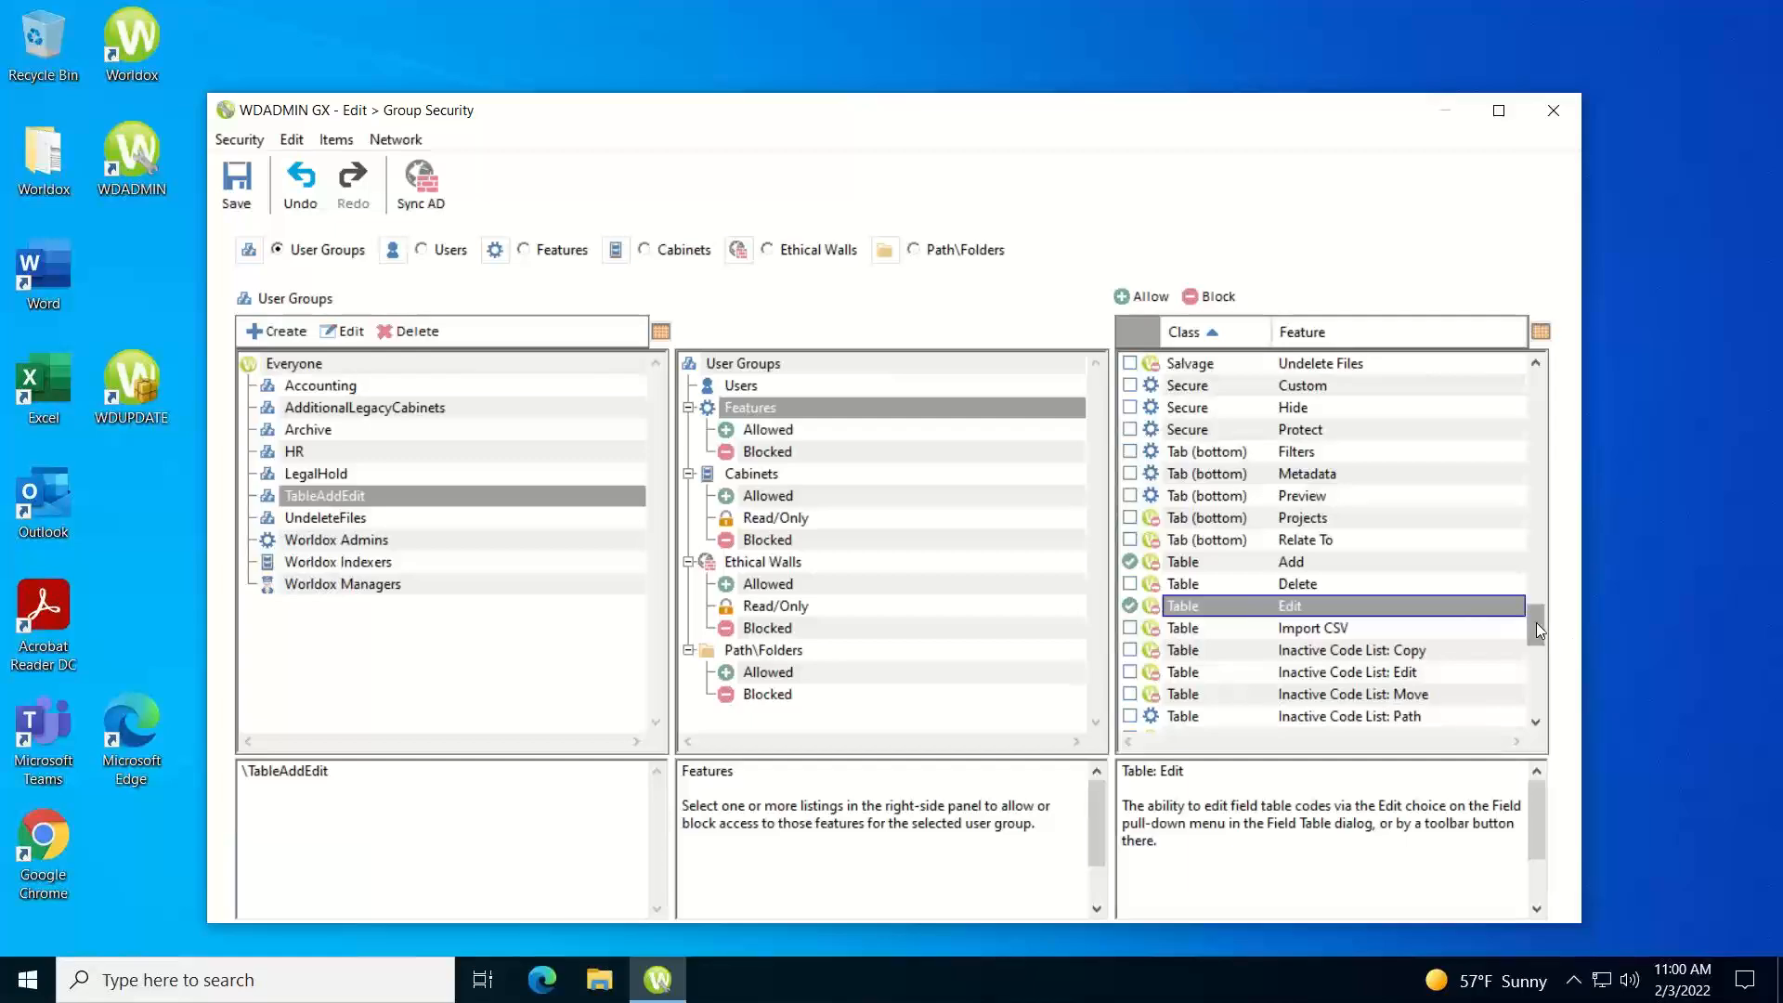
pyautogui.moveTo(1536, 622); pyautogui.dragTo(1526, 396)
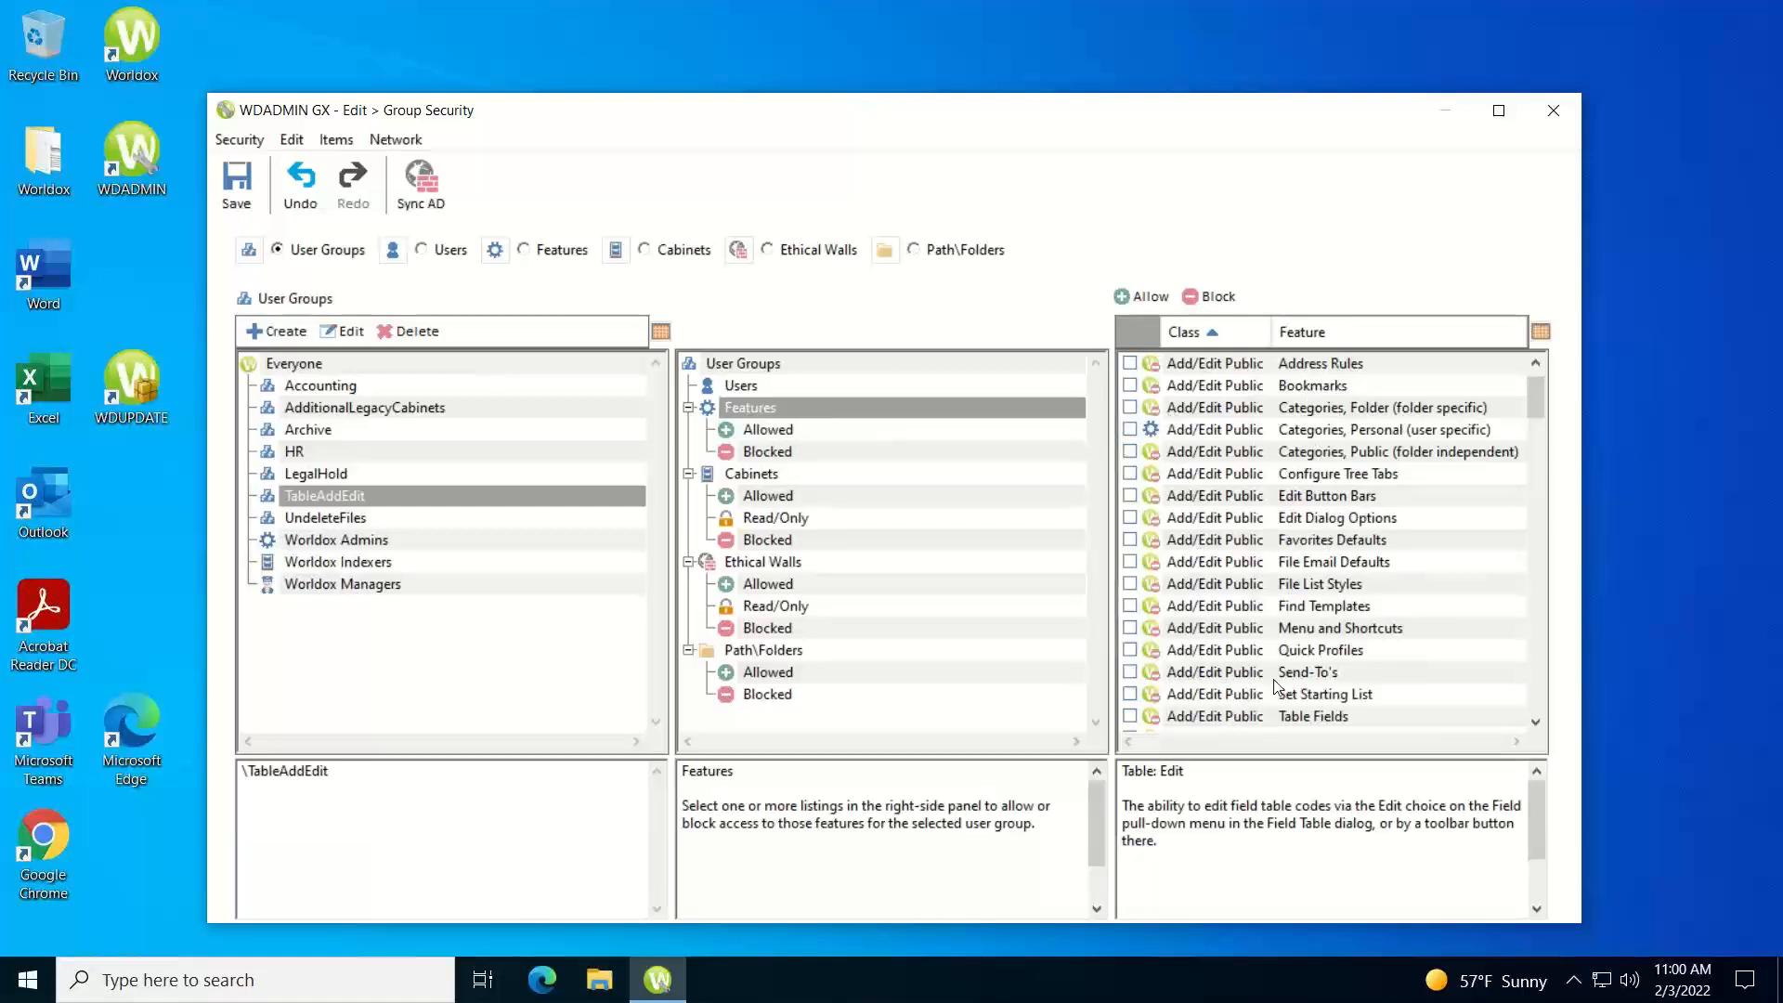
pyautogui.click(1244, 720)
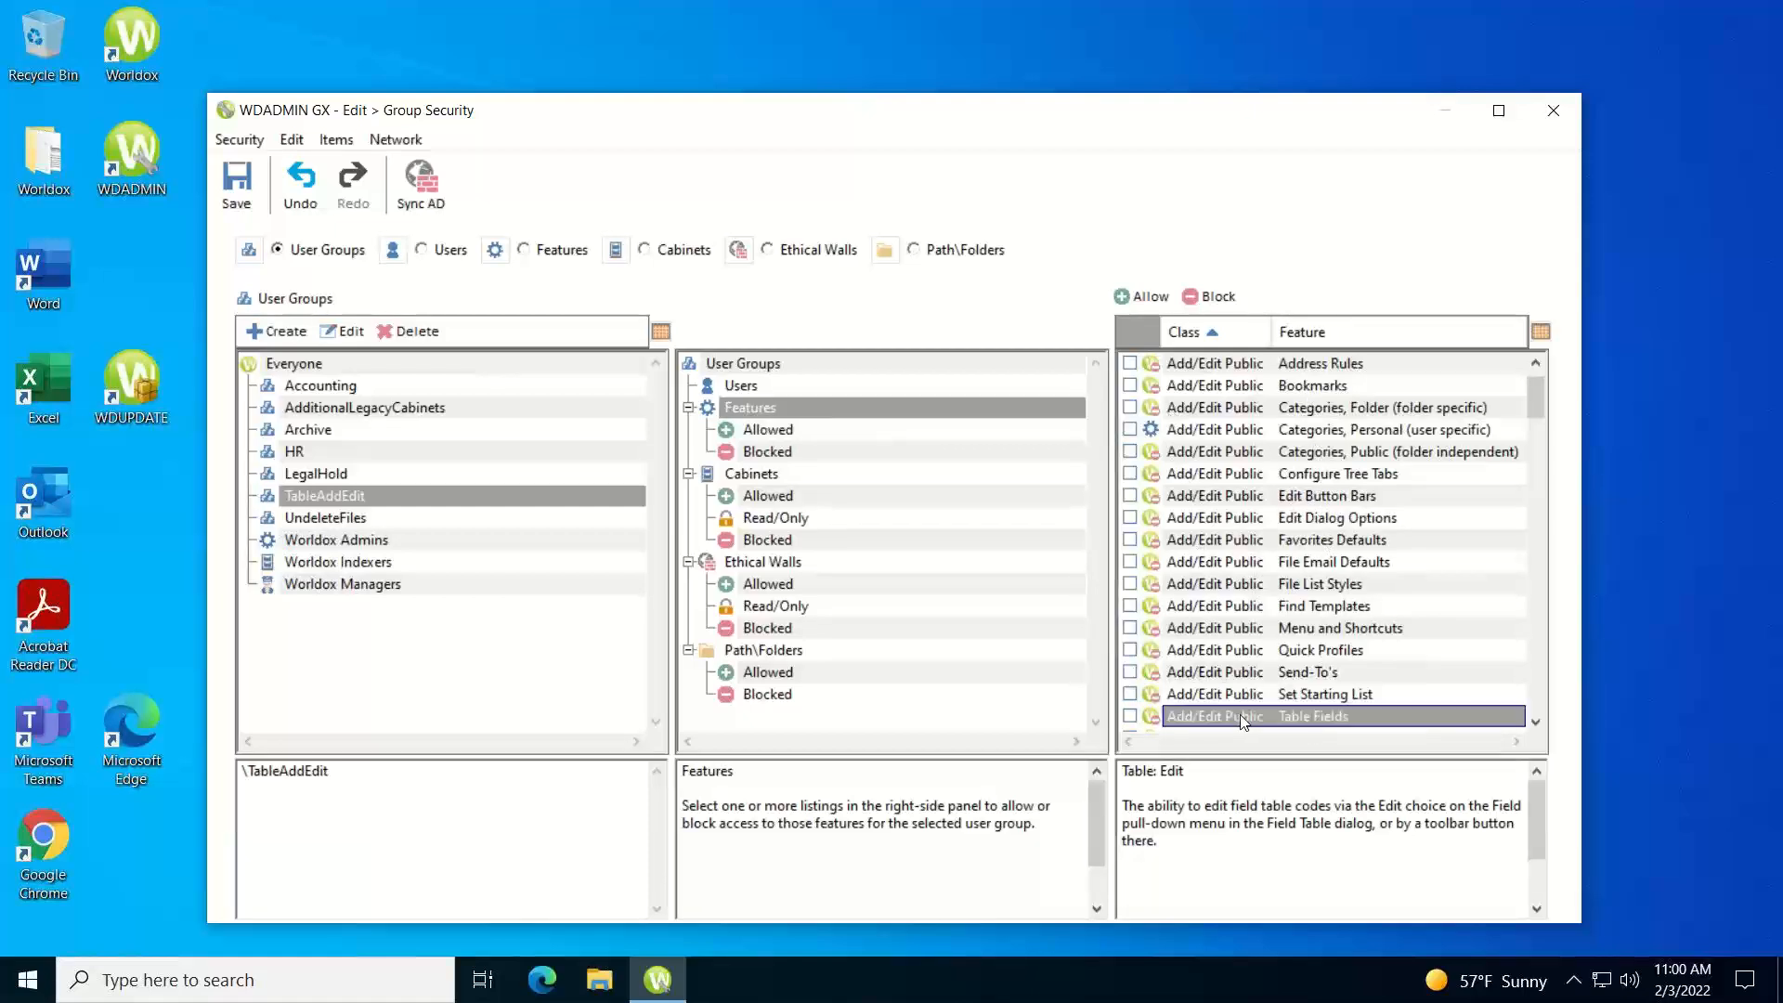
pyautogui.click(1129, 715)
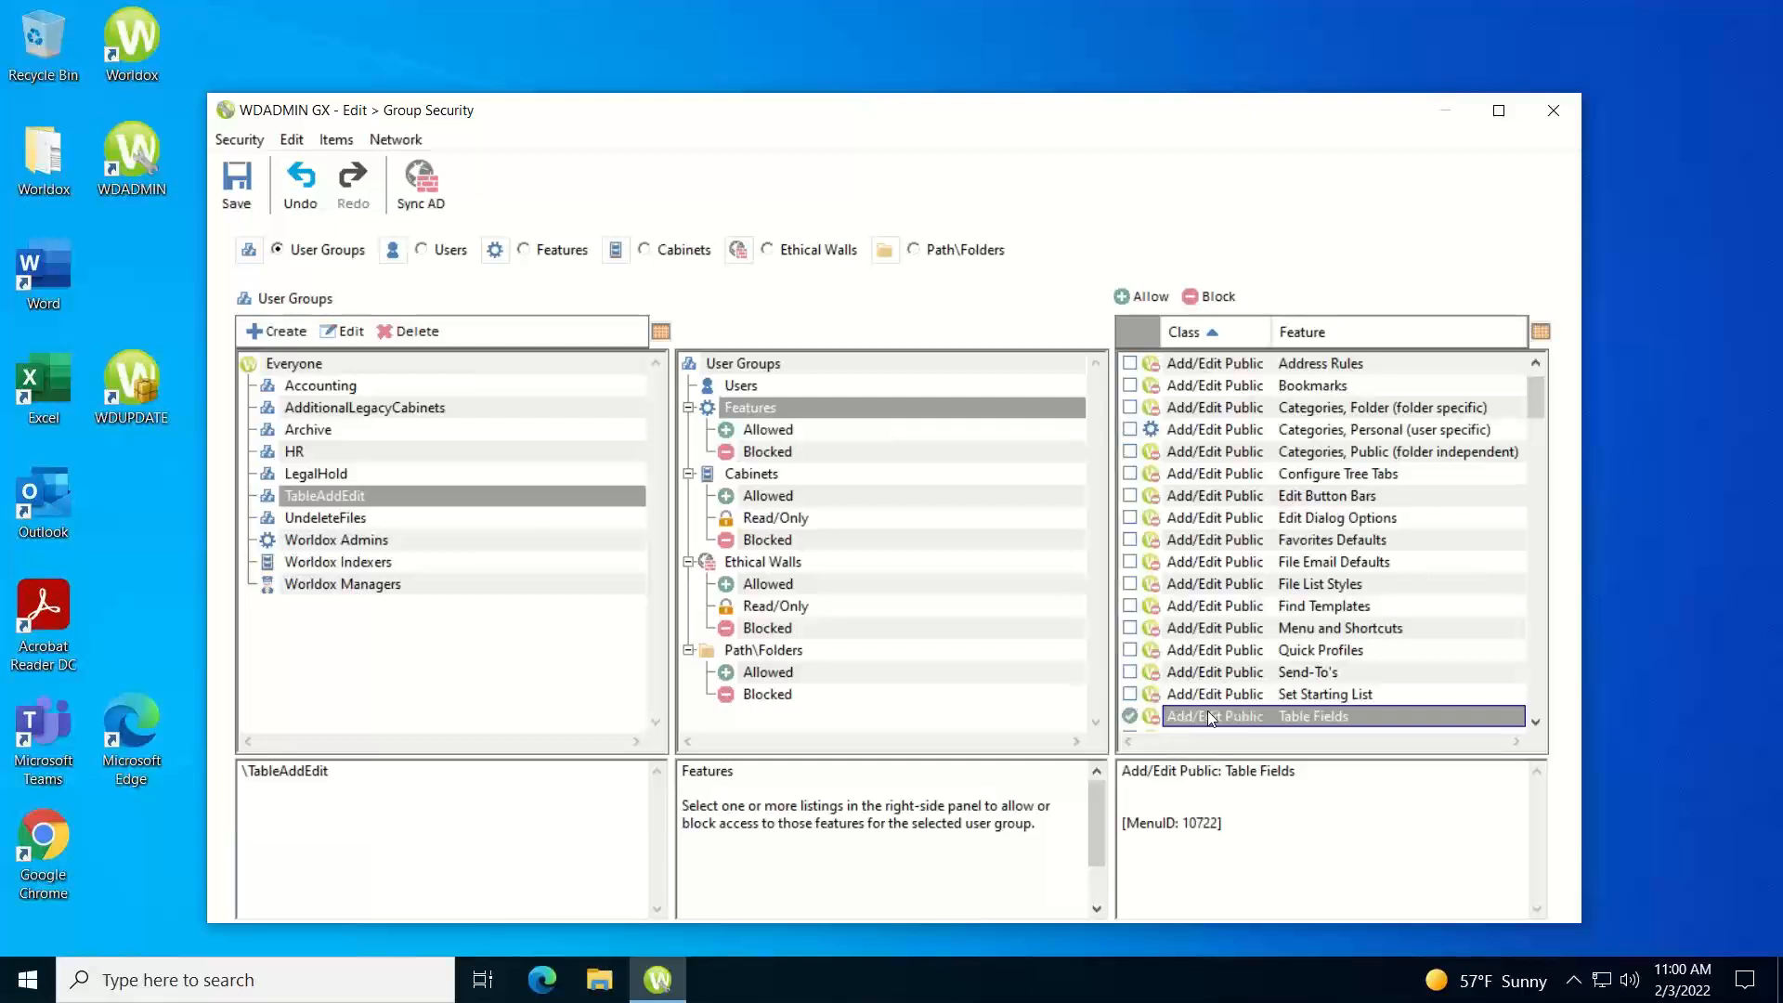
pyautogui.click(1129, 298)
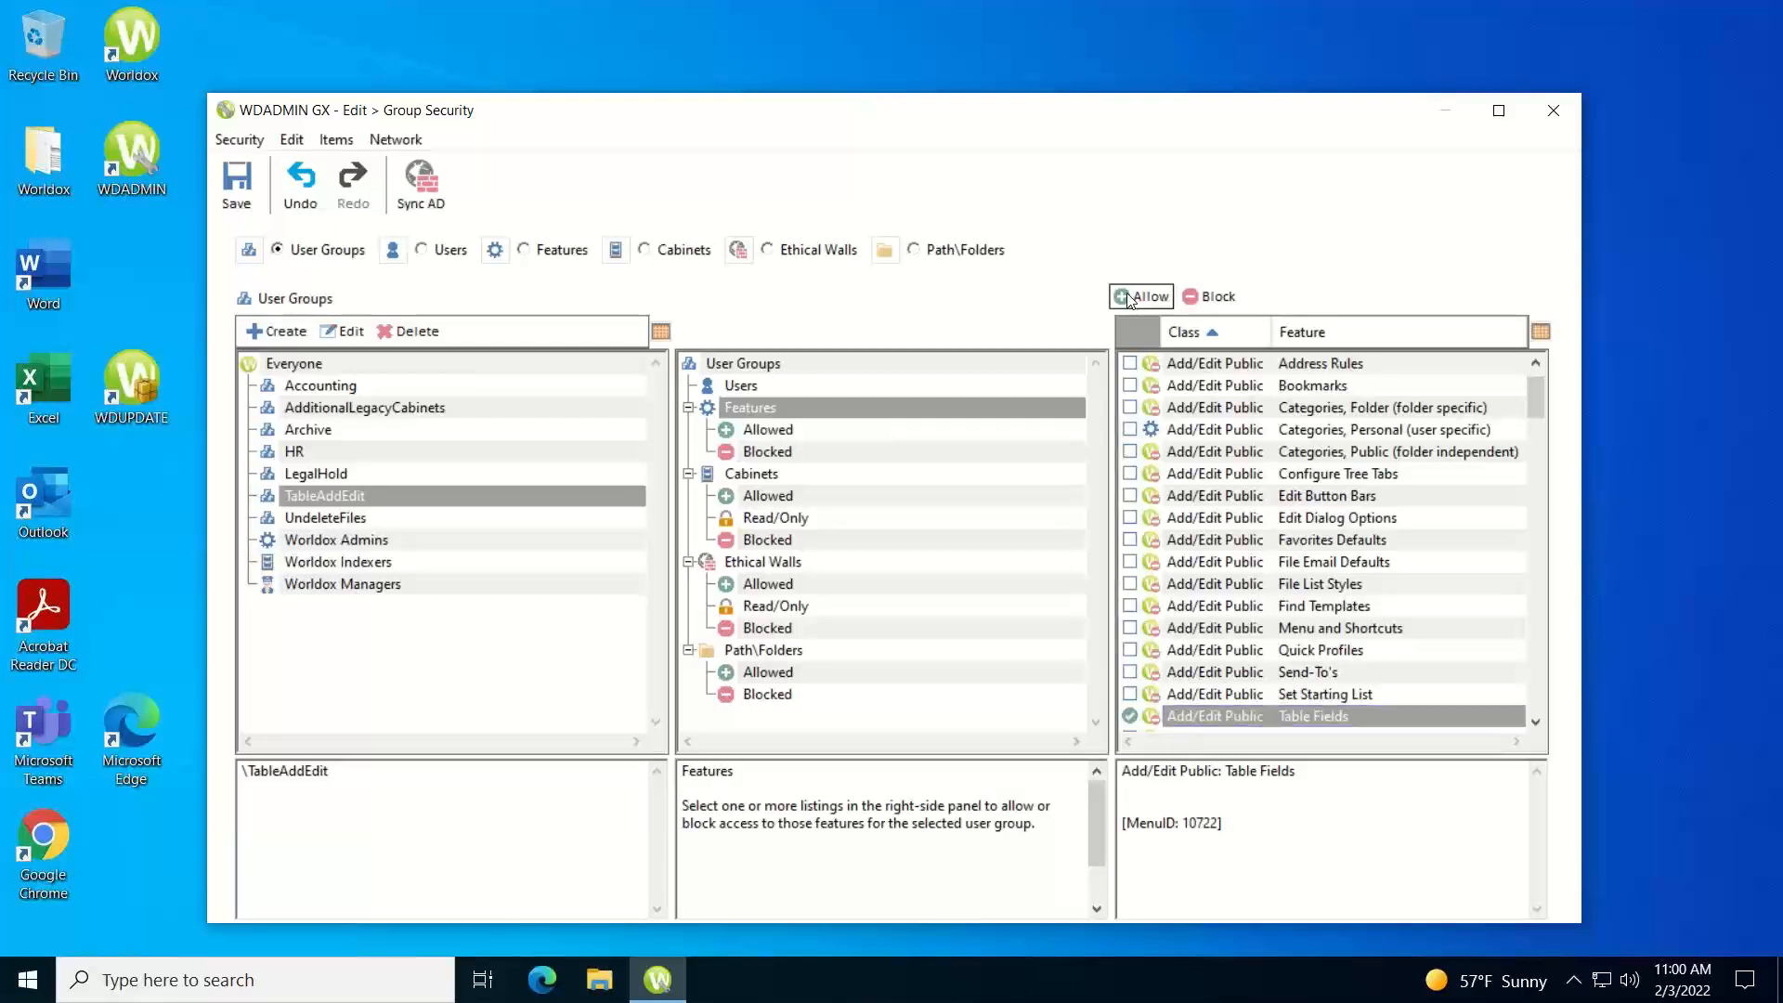
pyautogui.click(804, 620)
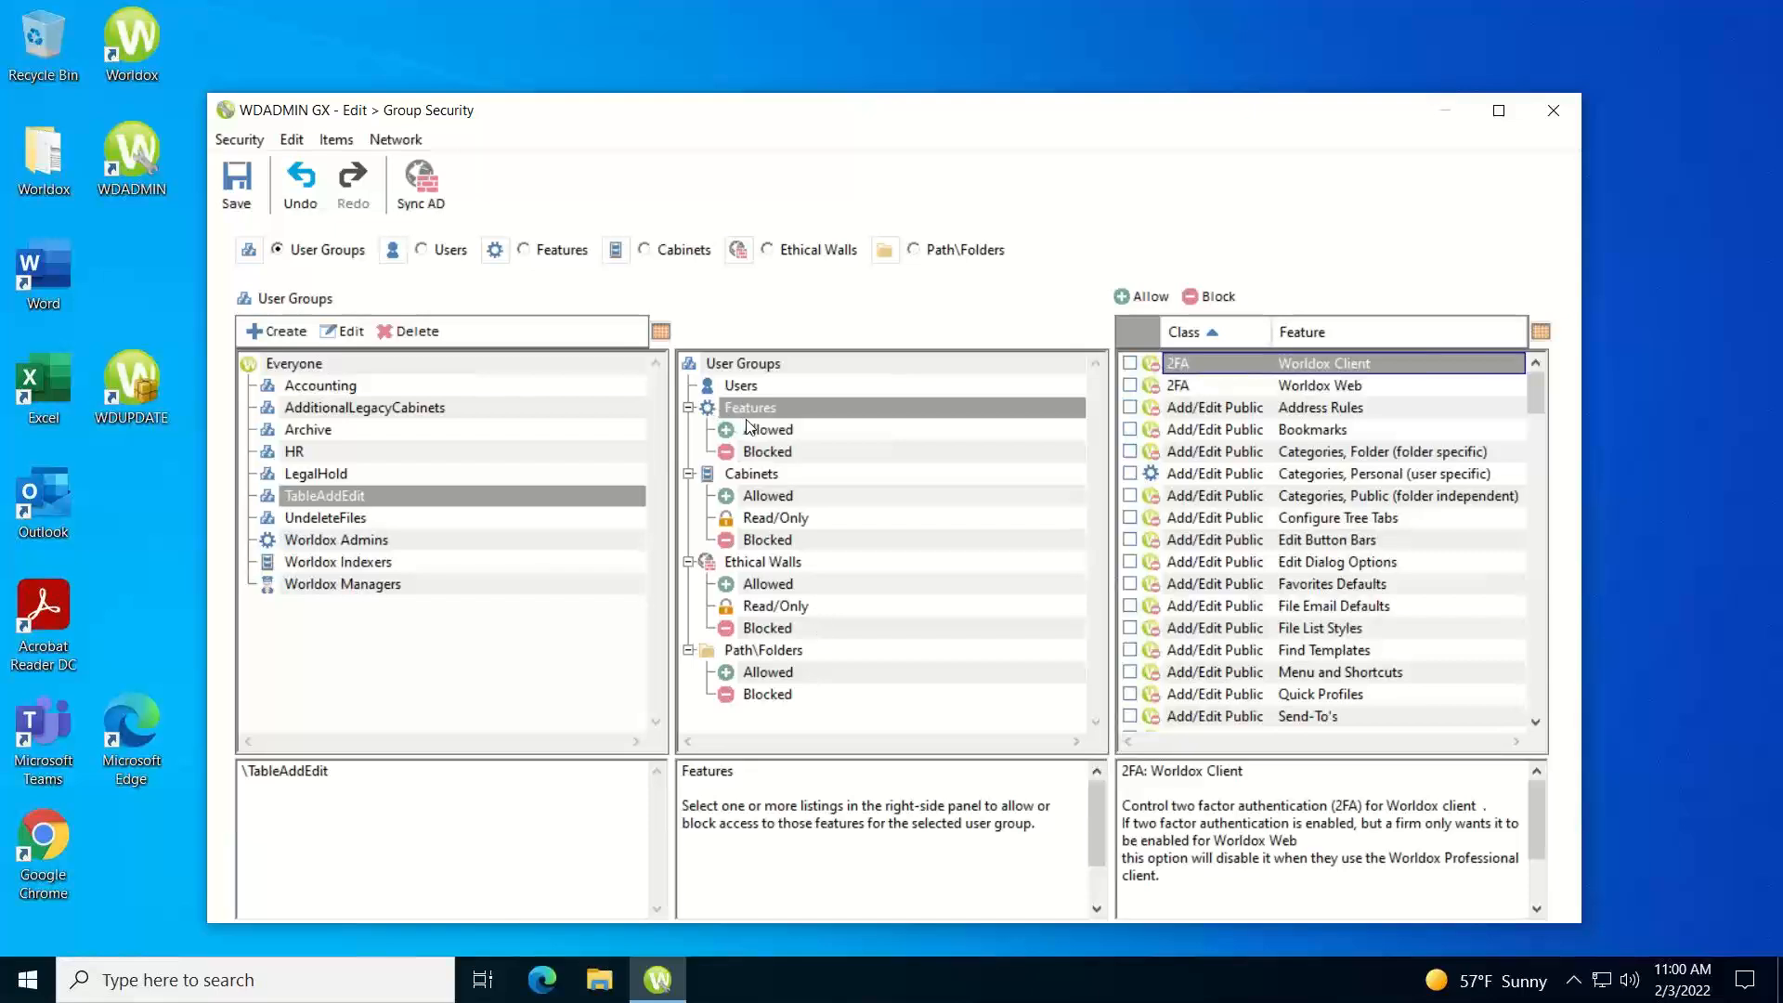
pyautogui.click(760, 429)
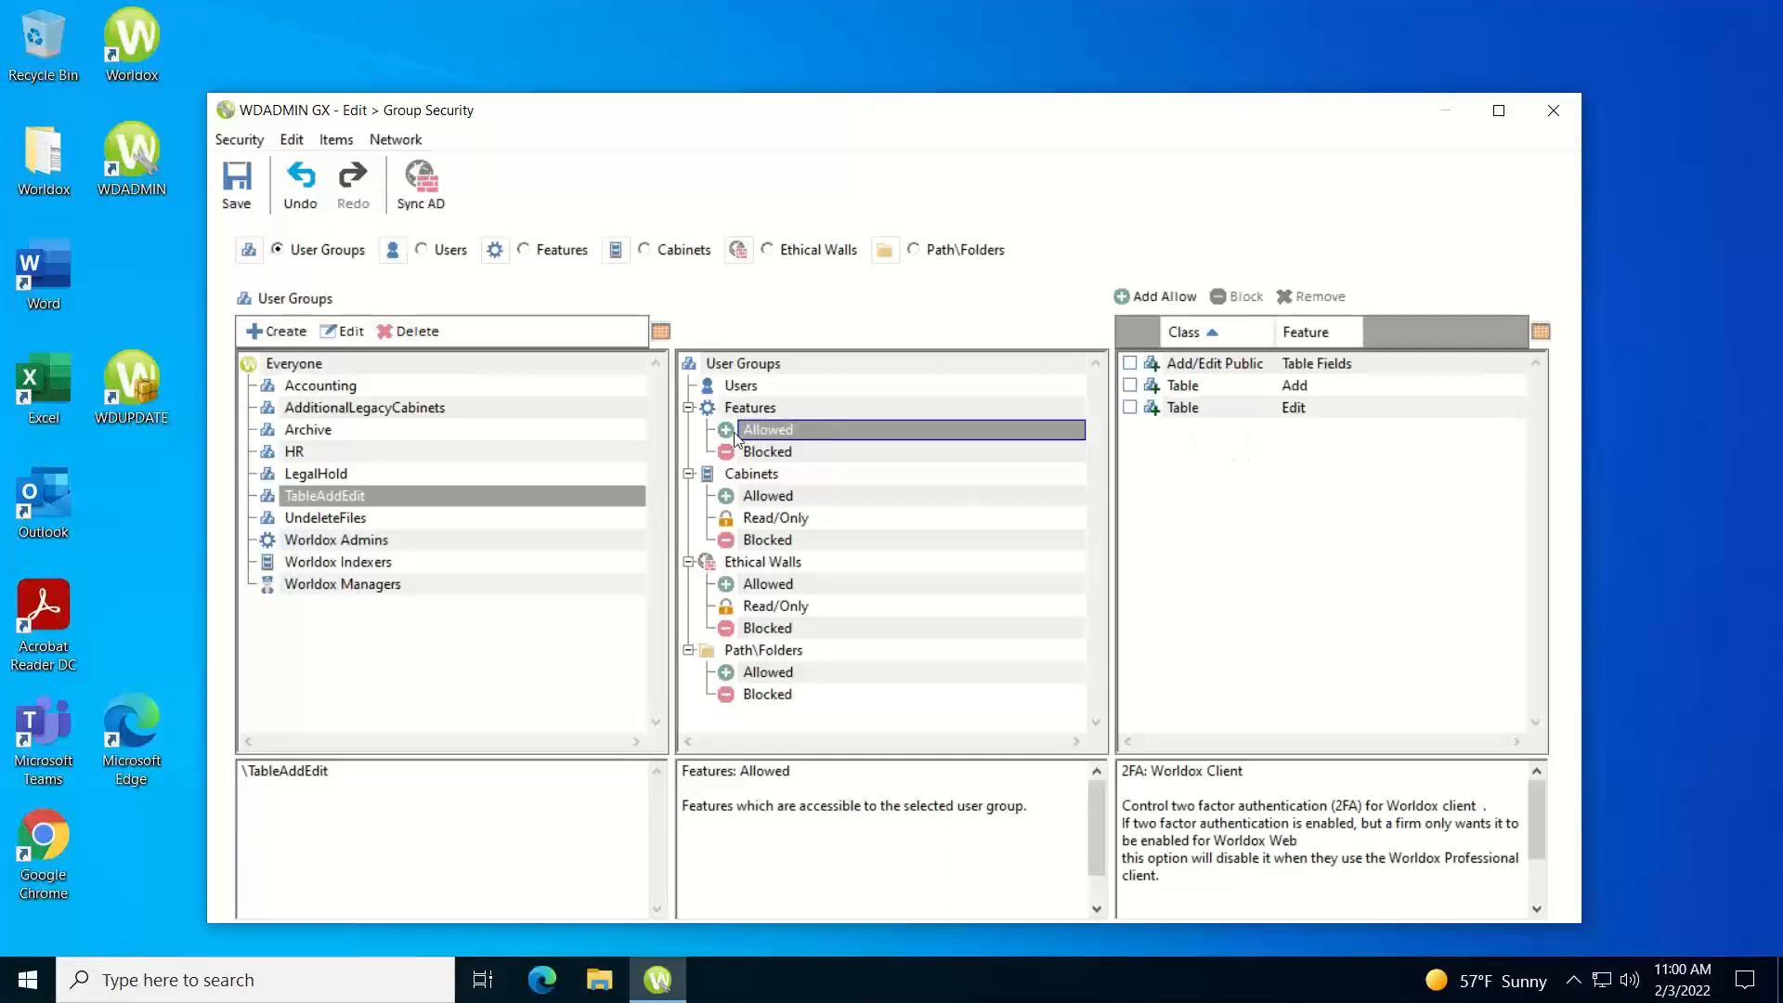
# Step: Add the two users listed directly above the WDINDEX indexer account as members of the TableAddEdit group
pyautogui.click(734, 385)
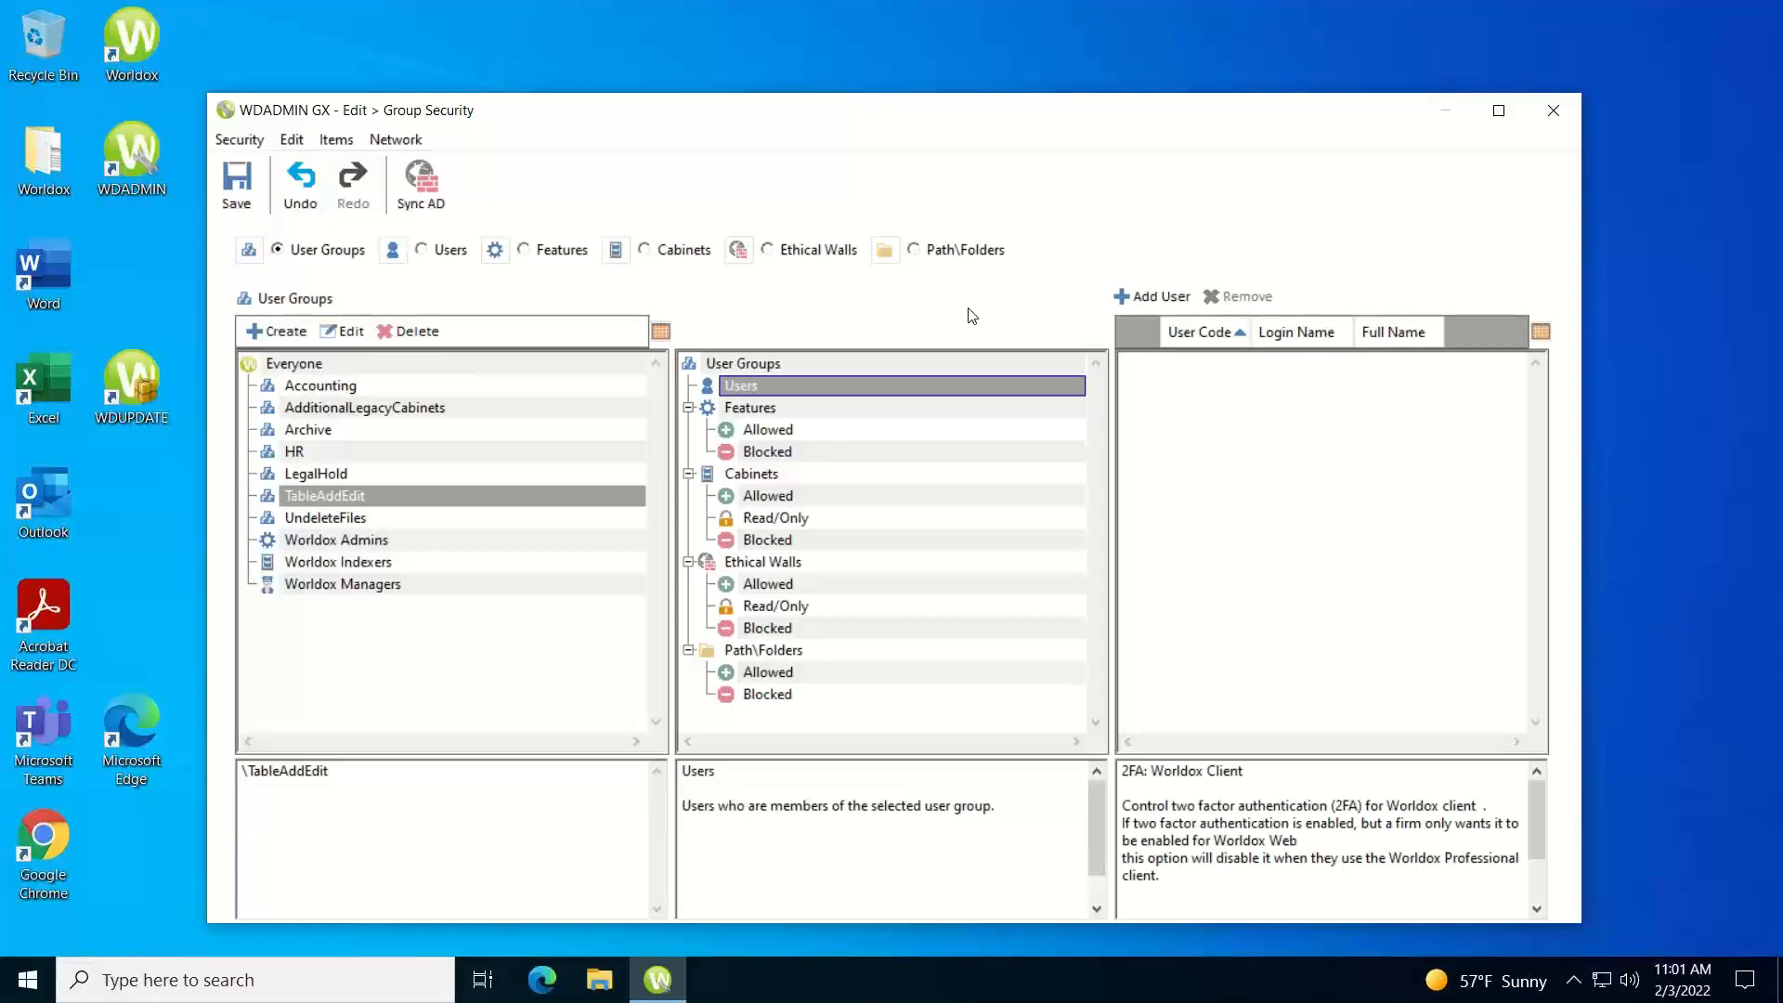
pyautogui.click(1160, 295)
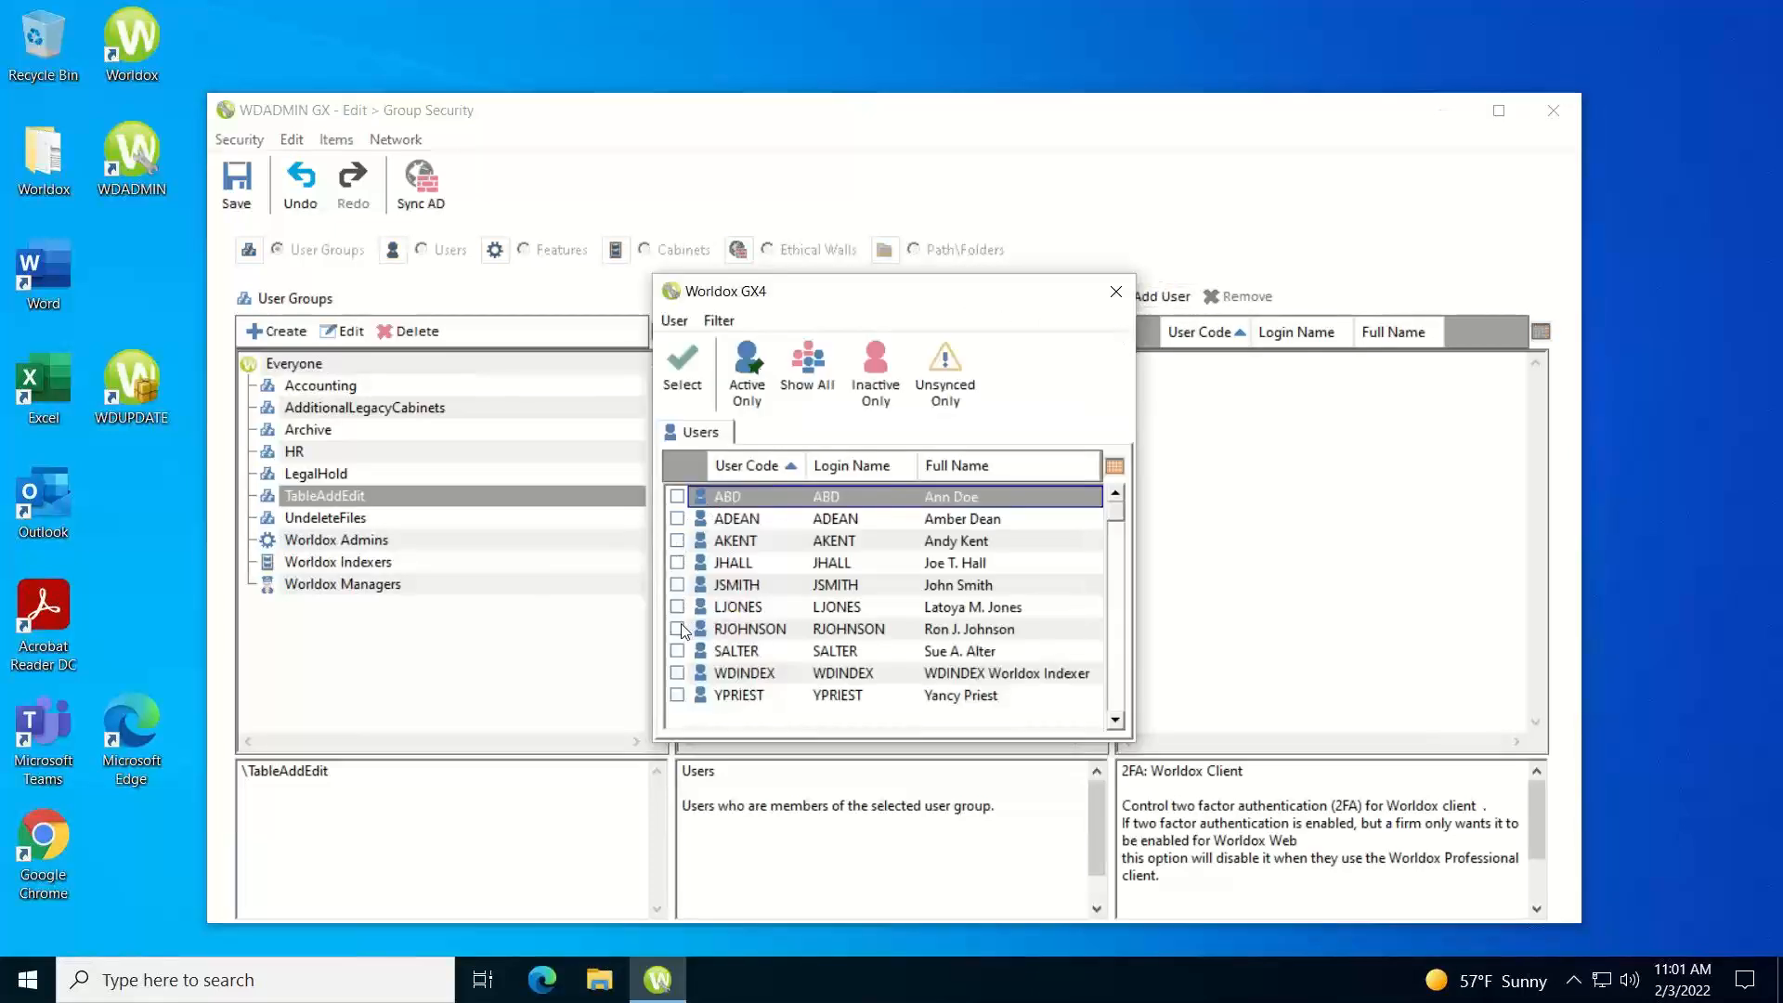
pyautogui.click(677, 630)
pyautogui.click(678, 651)
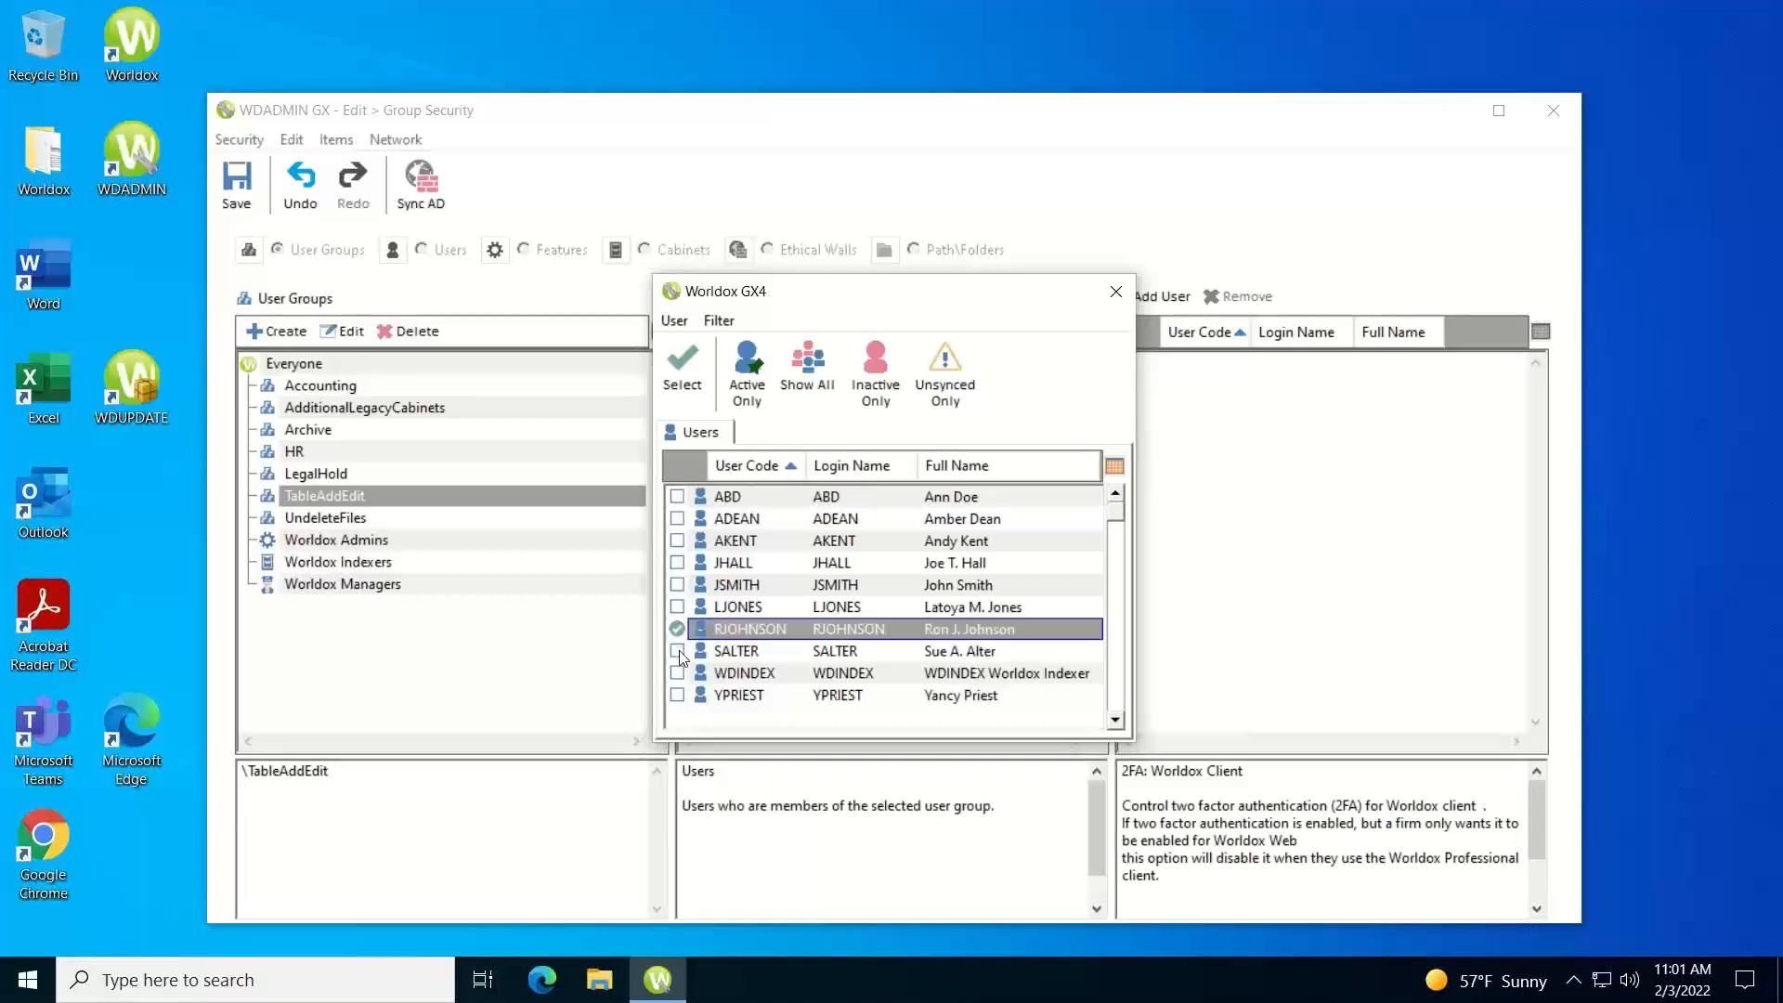
pyautogui.click(687, 369)
pyautogui.click(822, 591)
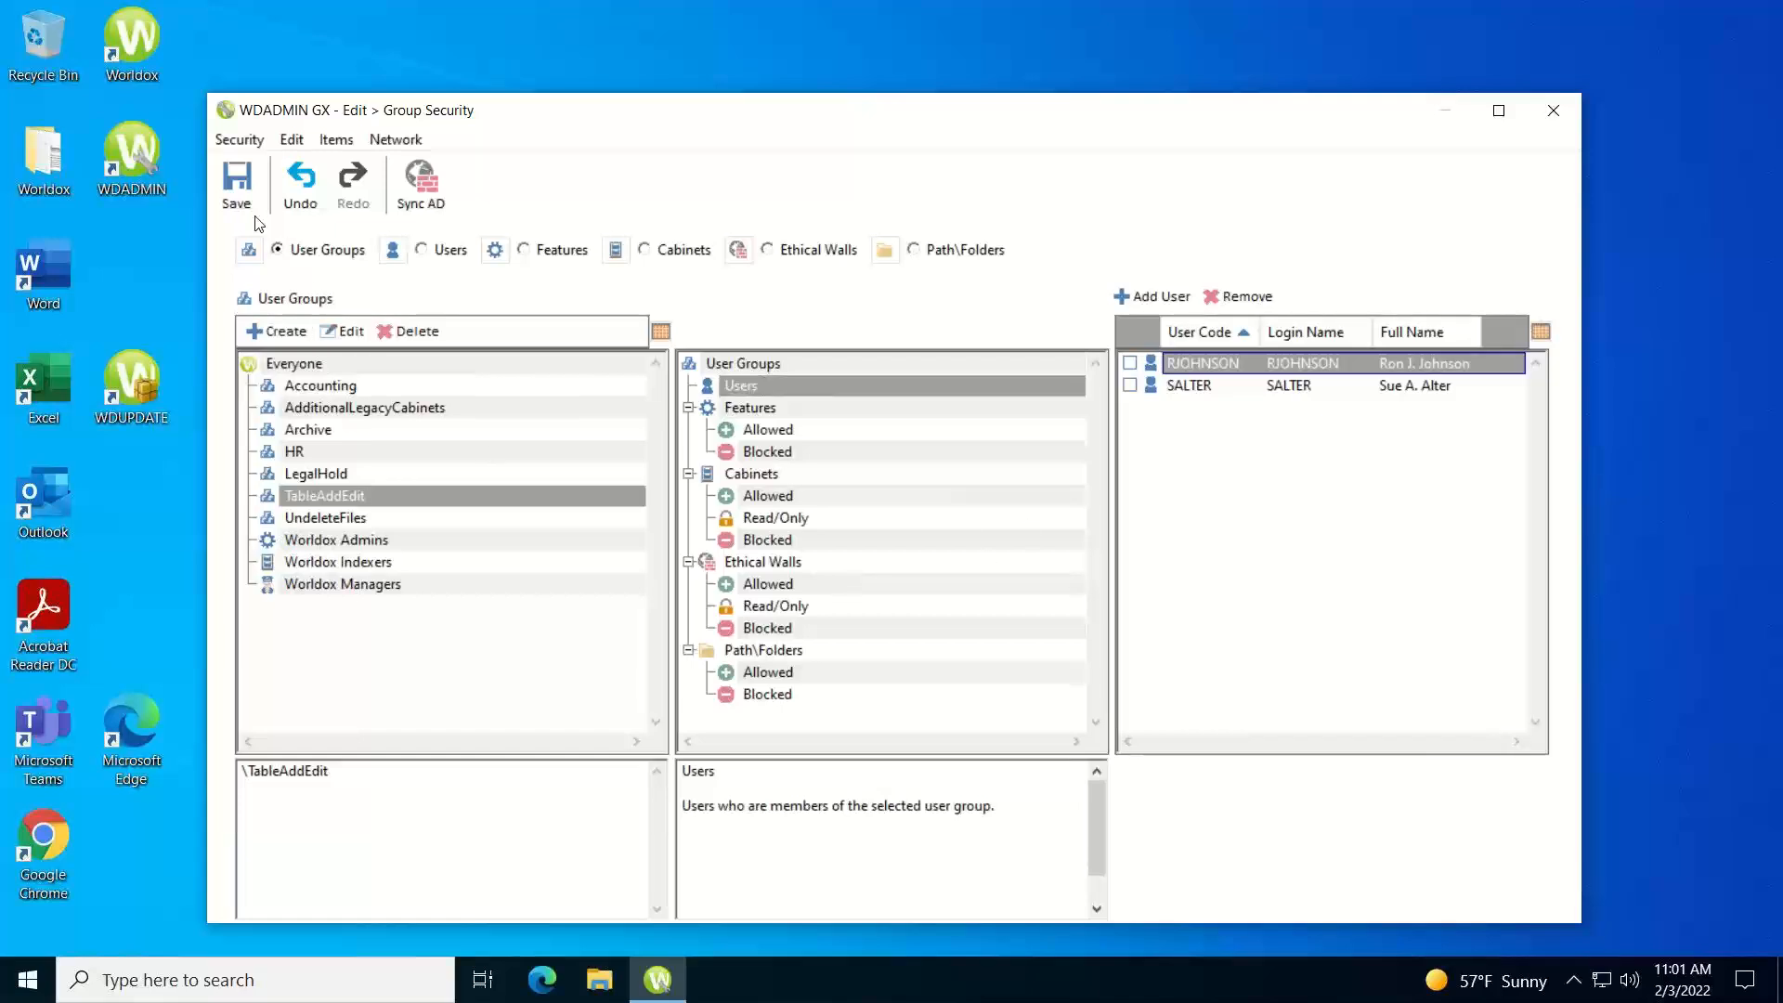
# Step: Save the group security changes and close WDADMIN
pyautogui.click(236, 184)
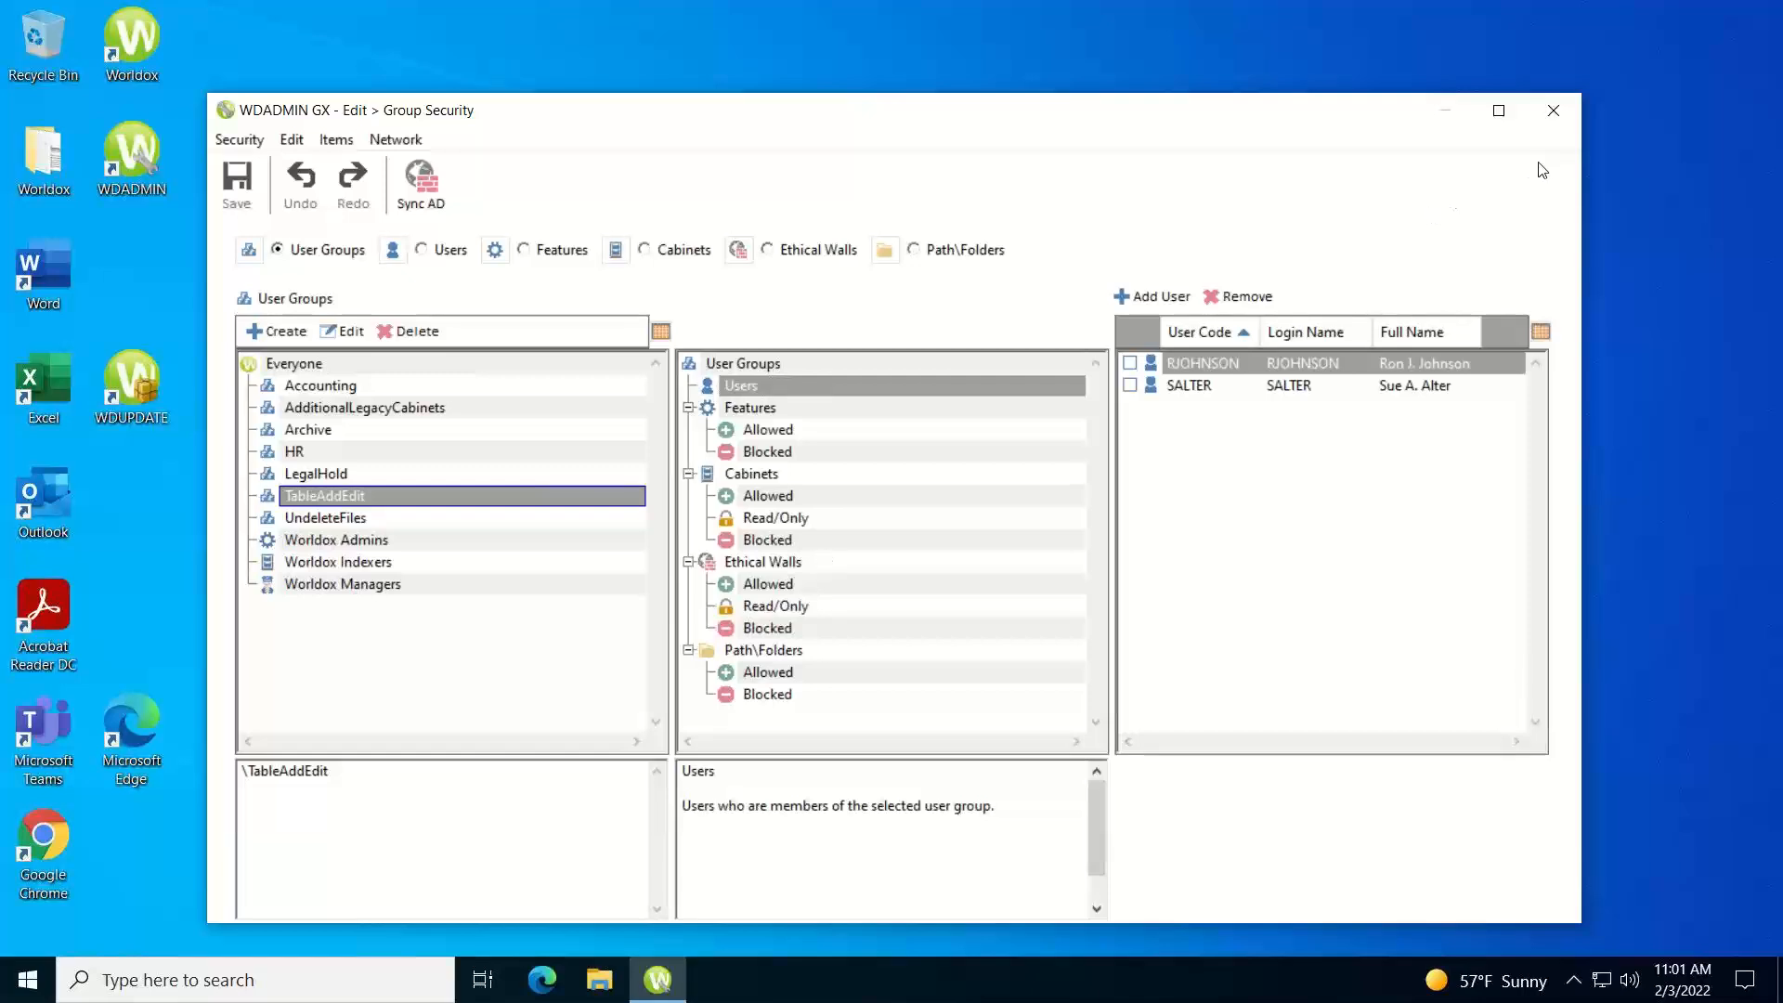
pyautogui.click(1551, 113)
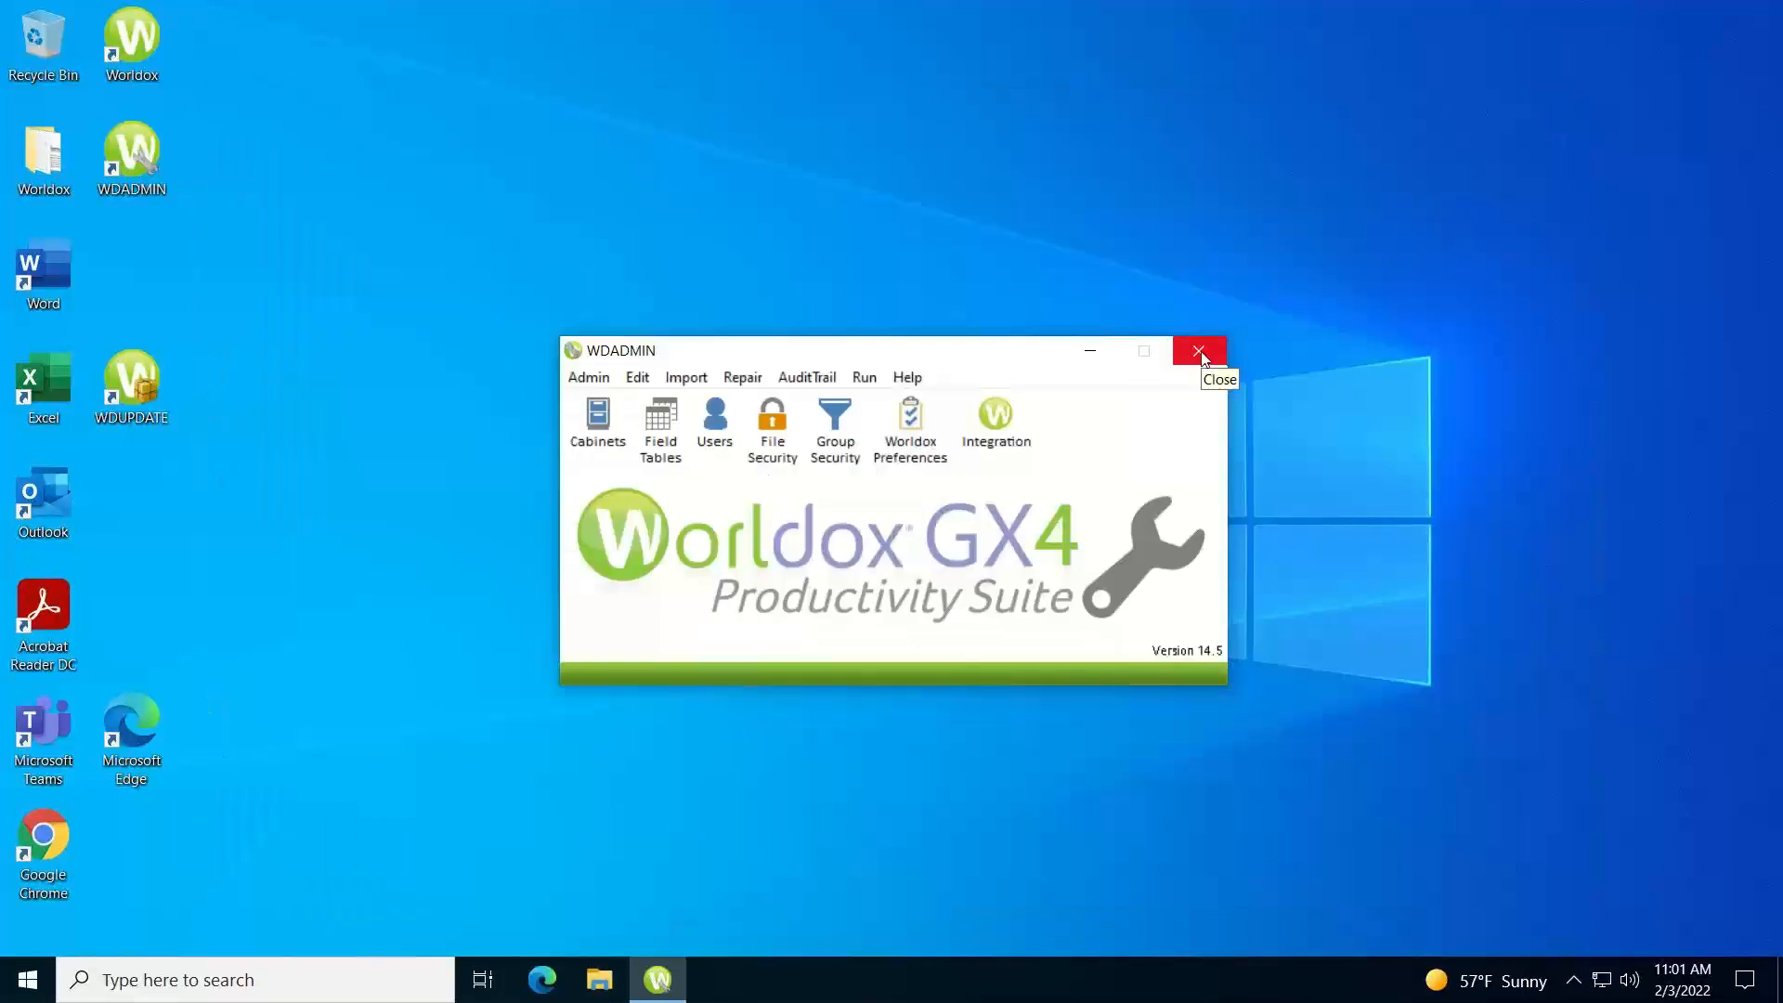
pyautogui.click(1200, 352)
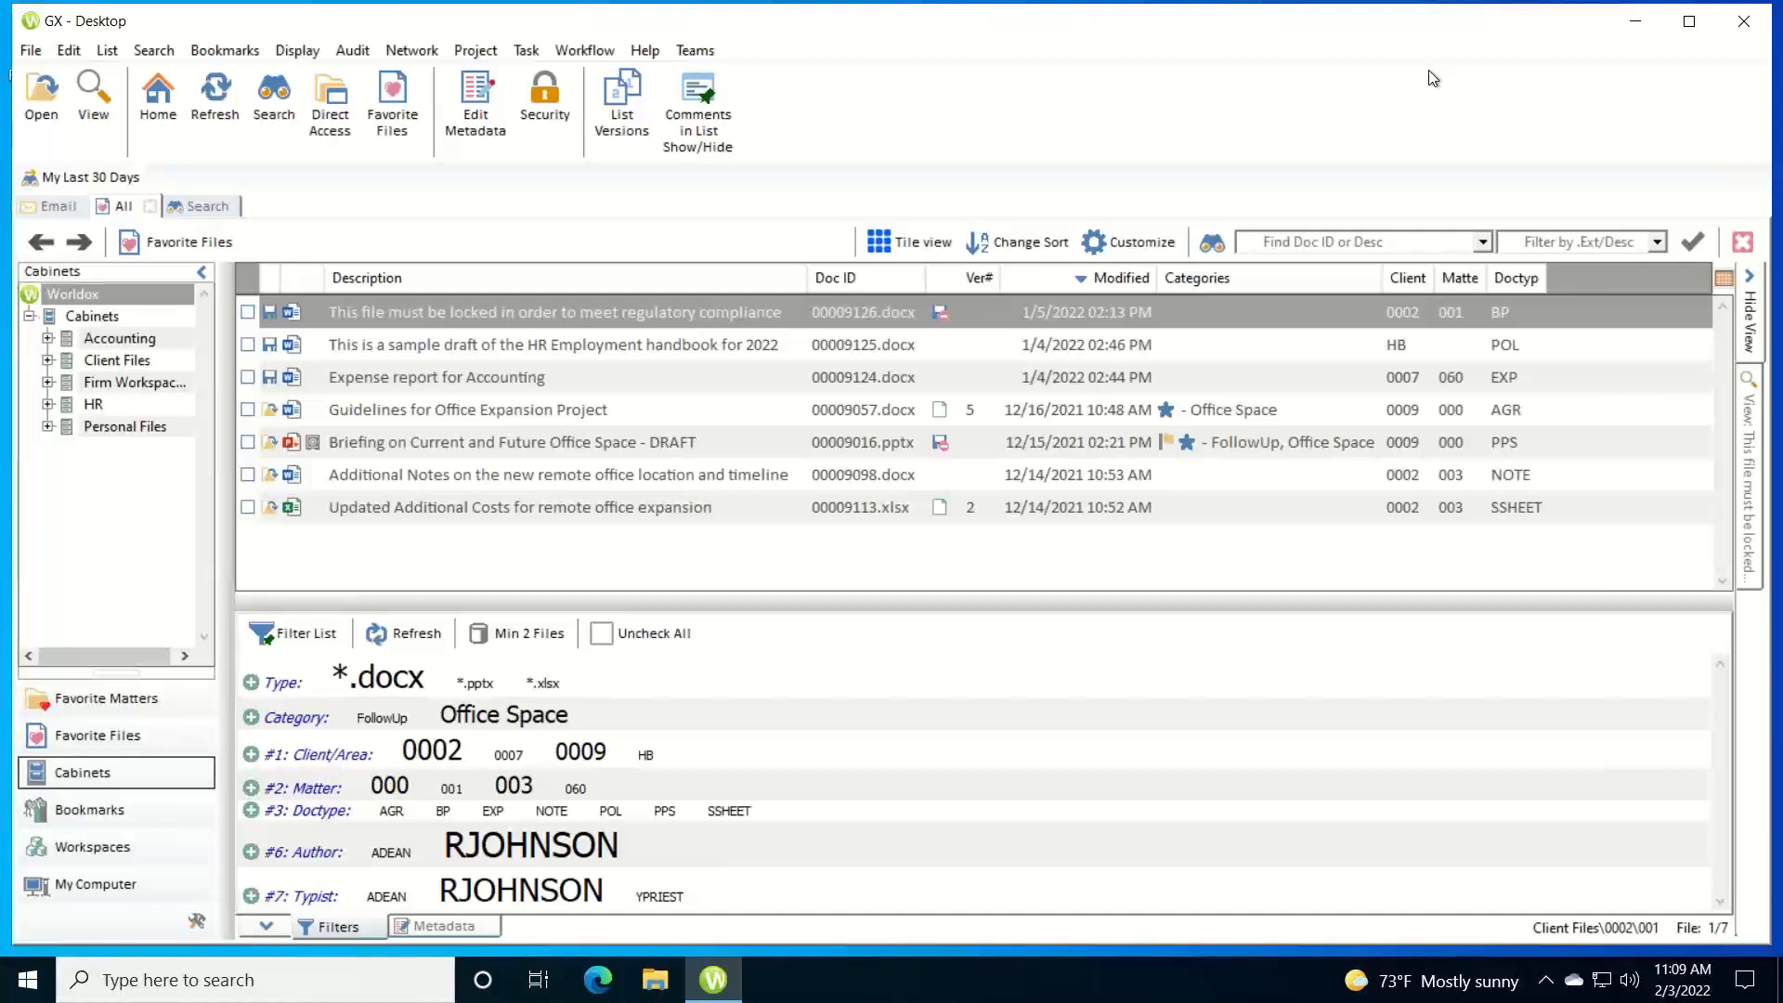
# Step: In the Worldox desktop, open Field Tables for the Client Files cabinet and display its Client table
pyautogui.click(70, 53)
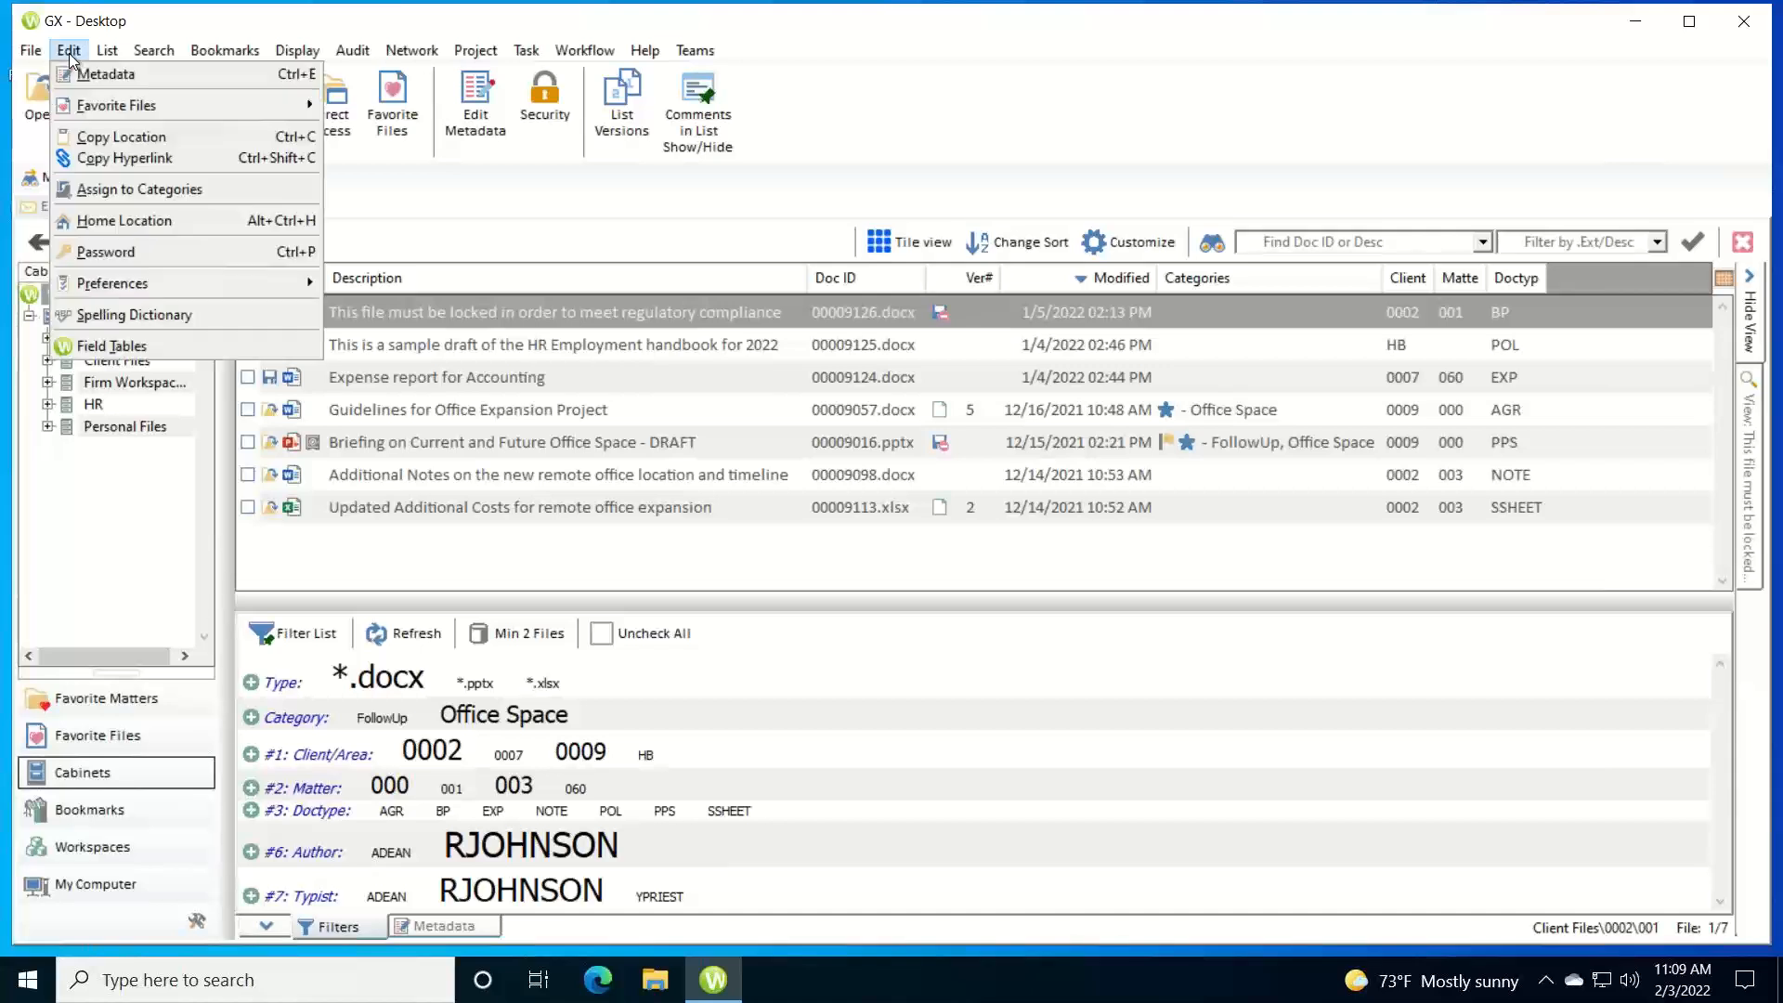
pyautogui.click(130, 342)
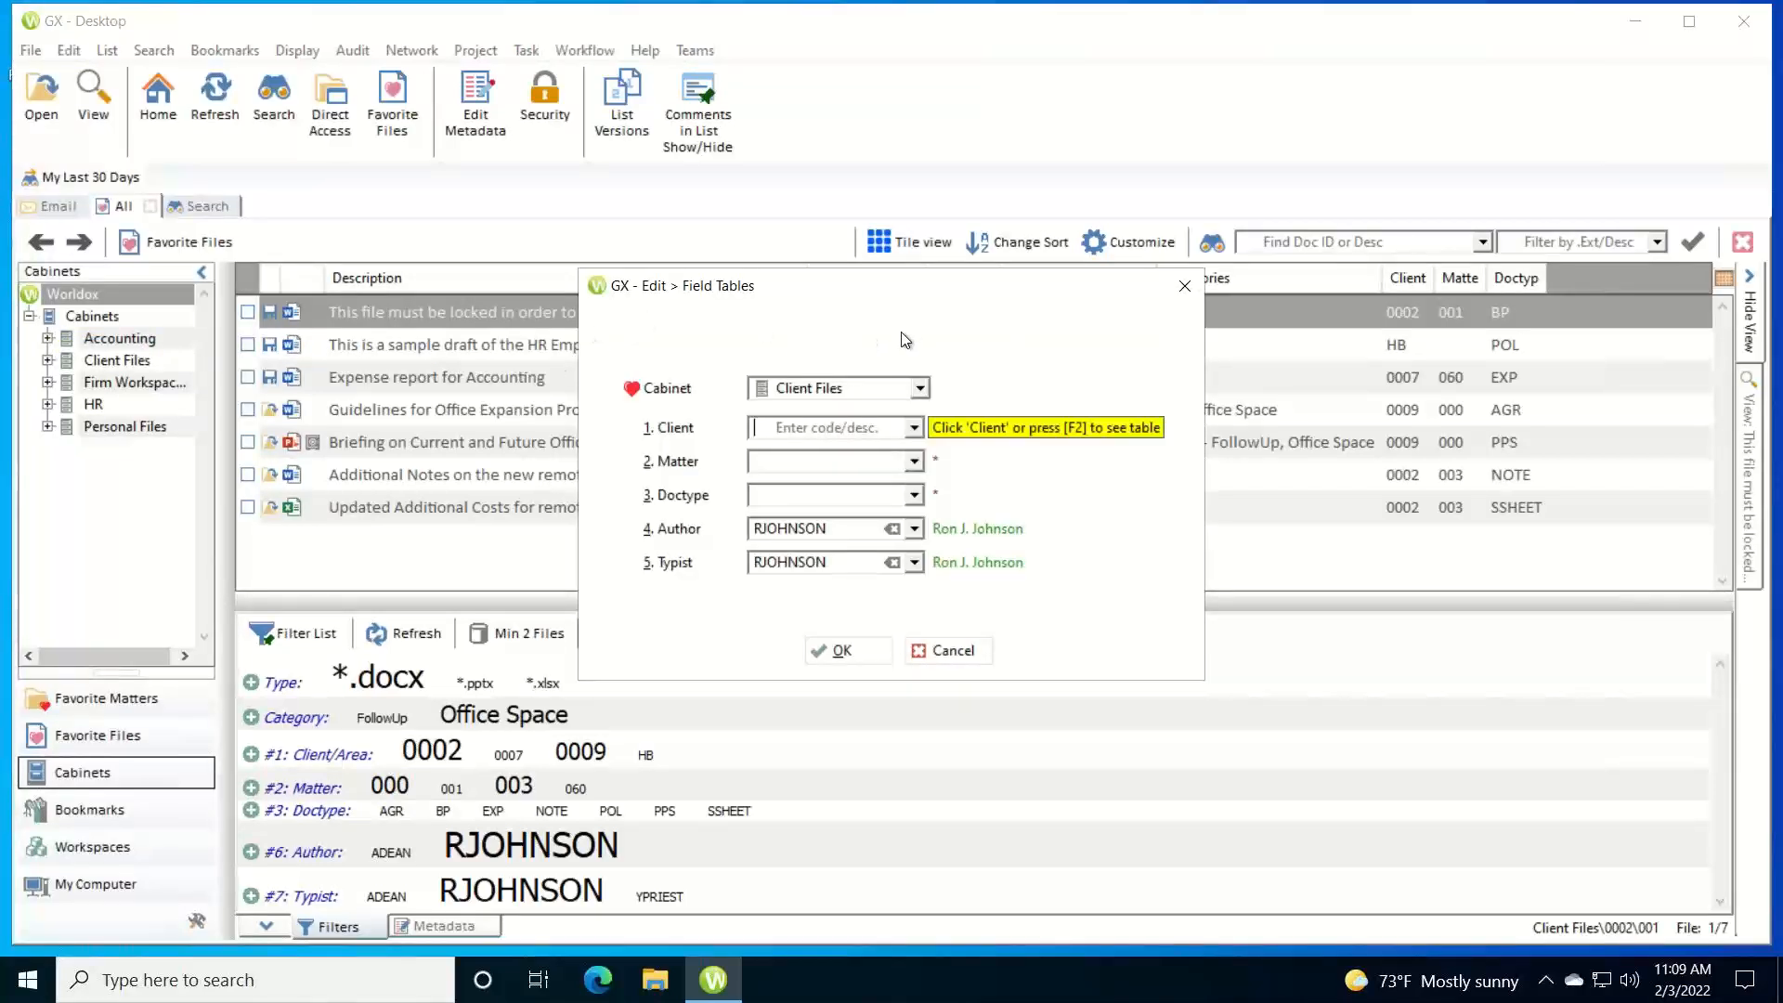
pyautogui.click(919, 392)
pyautogui.click(776, 396)
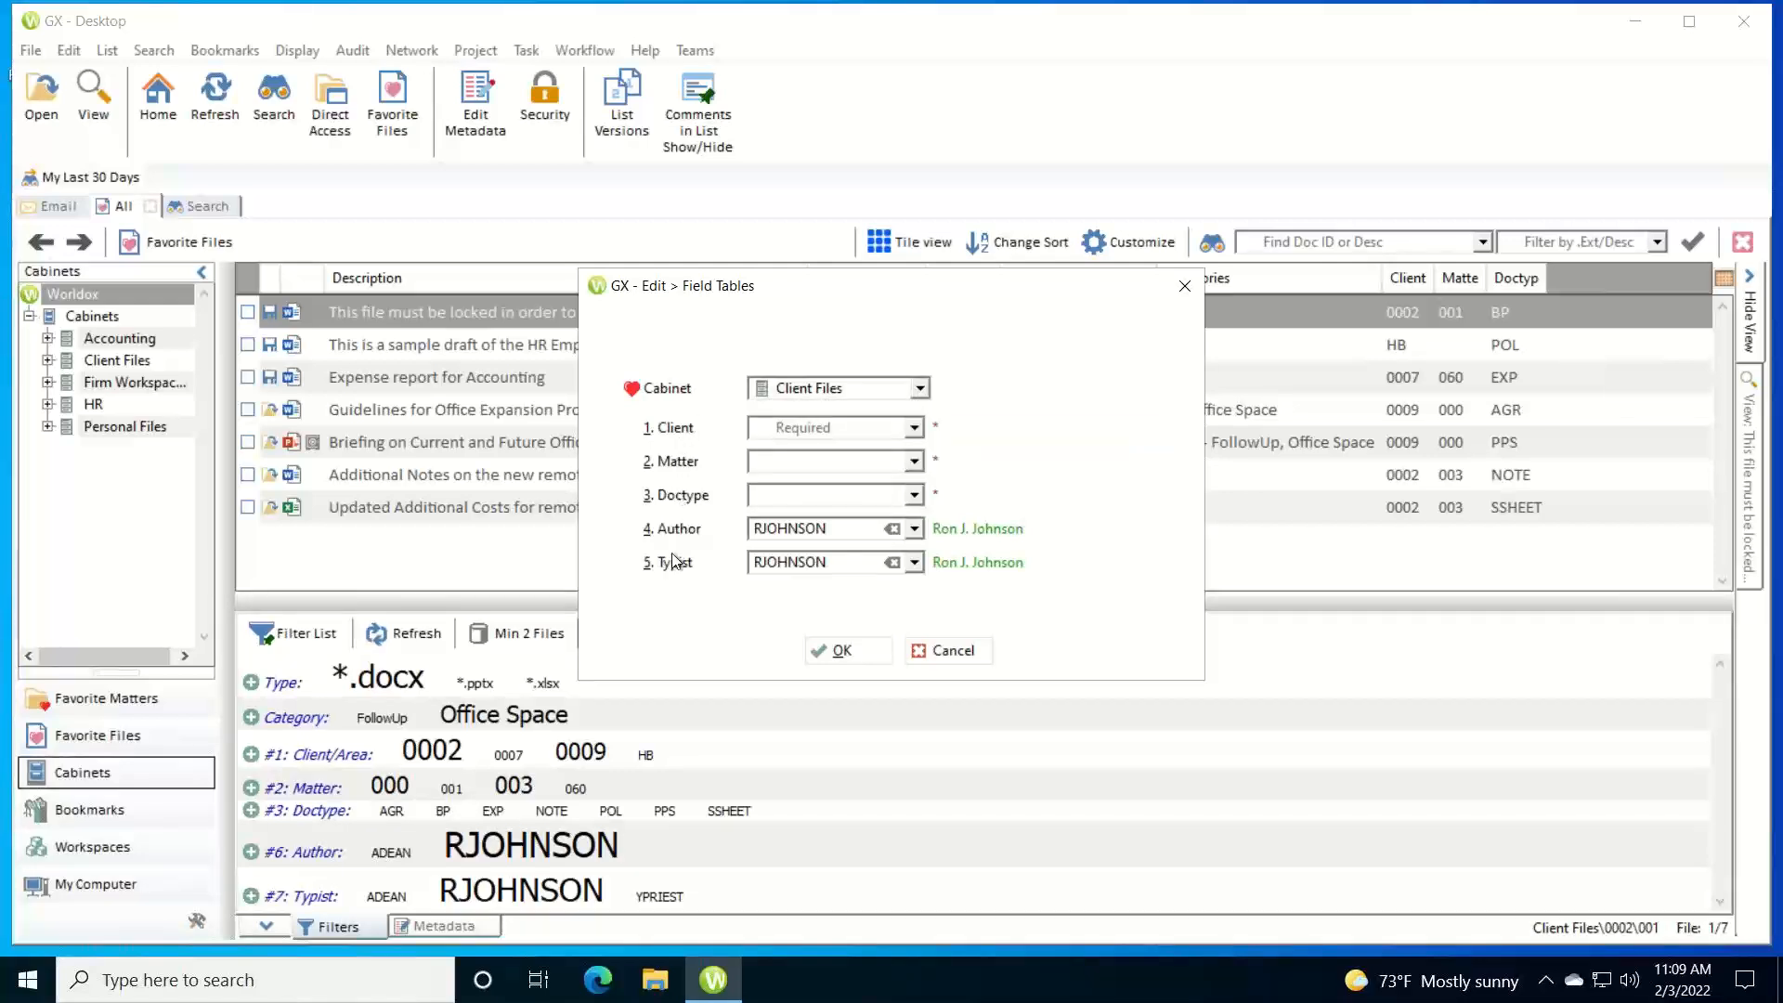
pyautogui.click(675, 431)
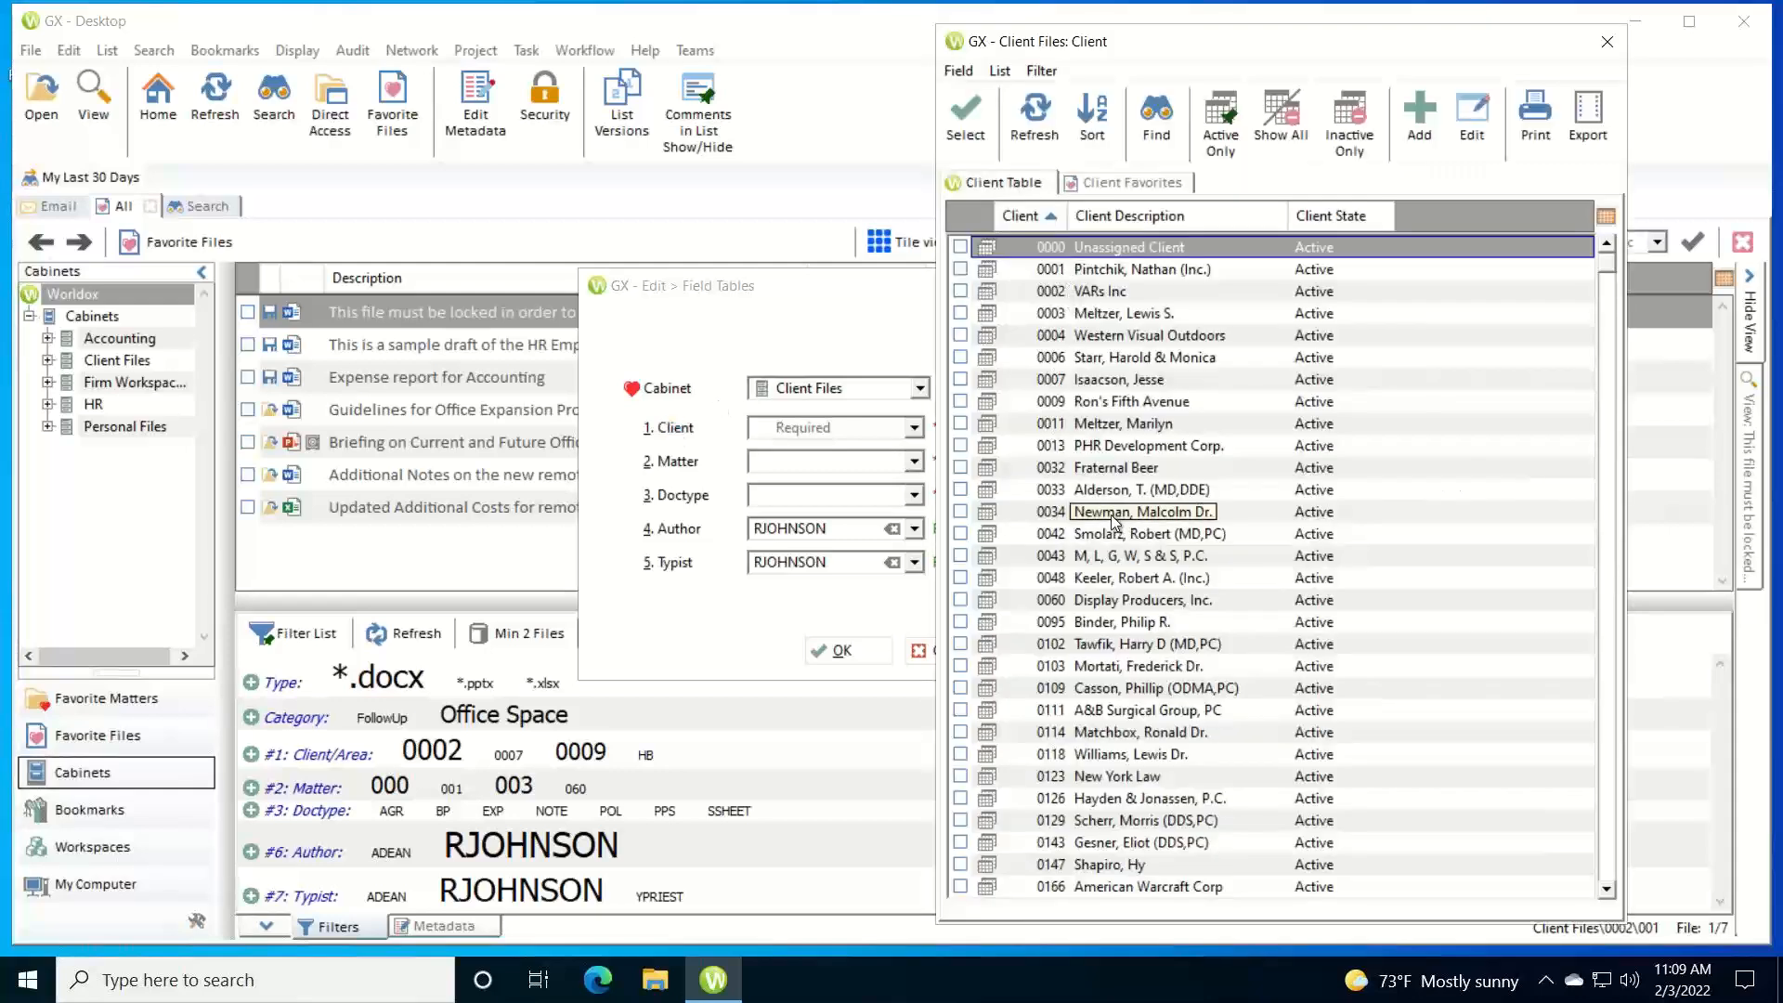
# Step: Check the forms for adding a client and editing an existing one, cancel both, and close the Client table
pyautogui.click(1418, 119)
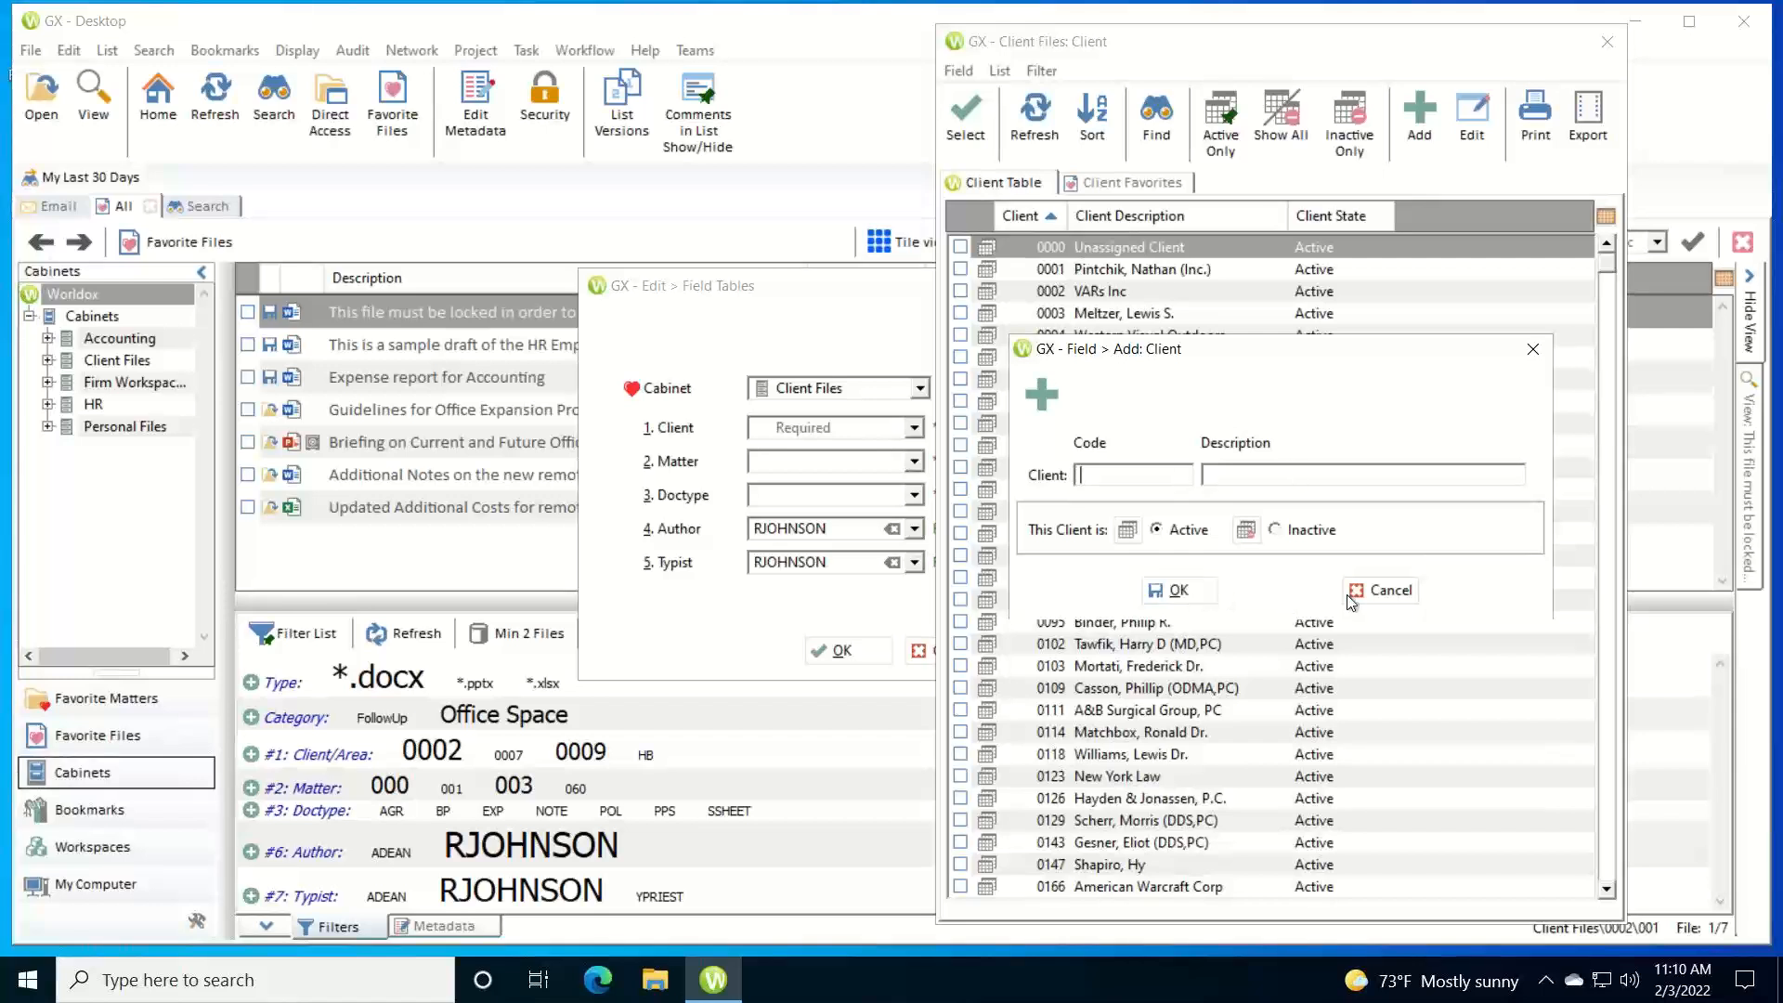
pyautogui.click(1381, 590)
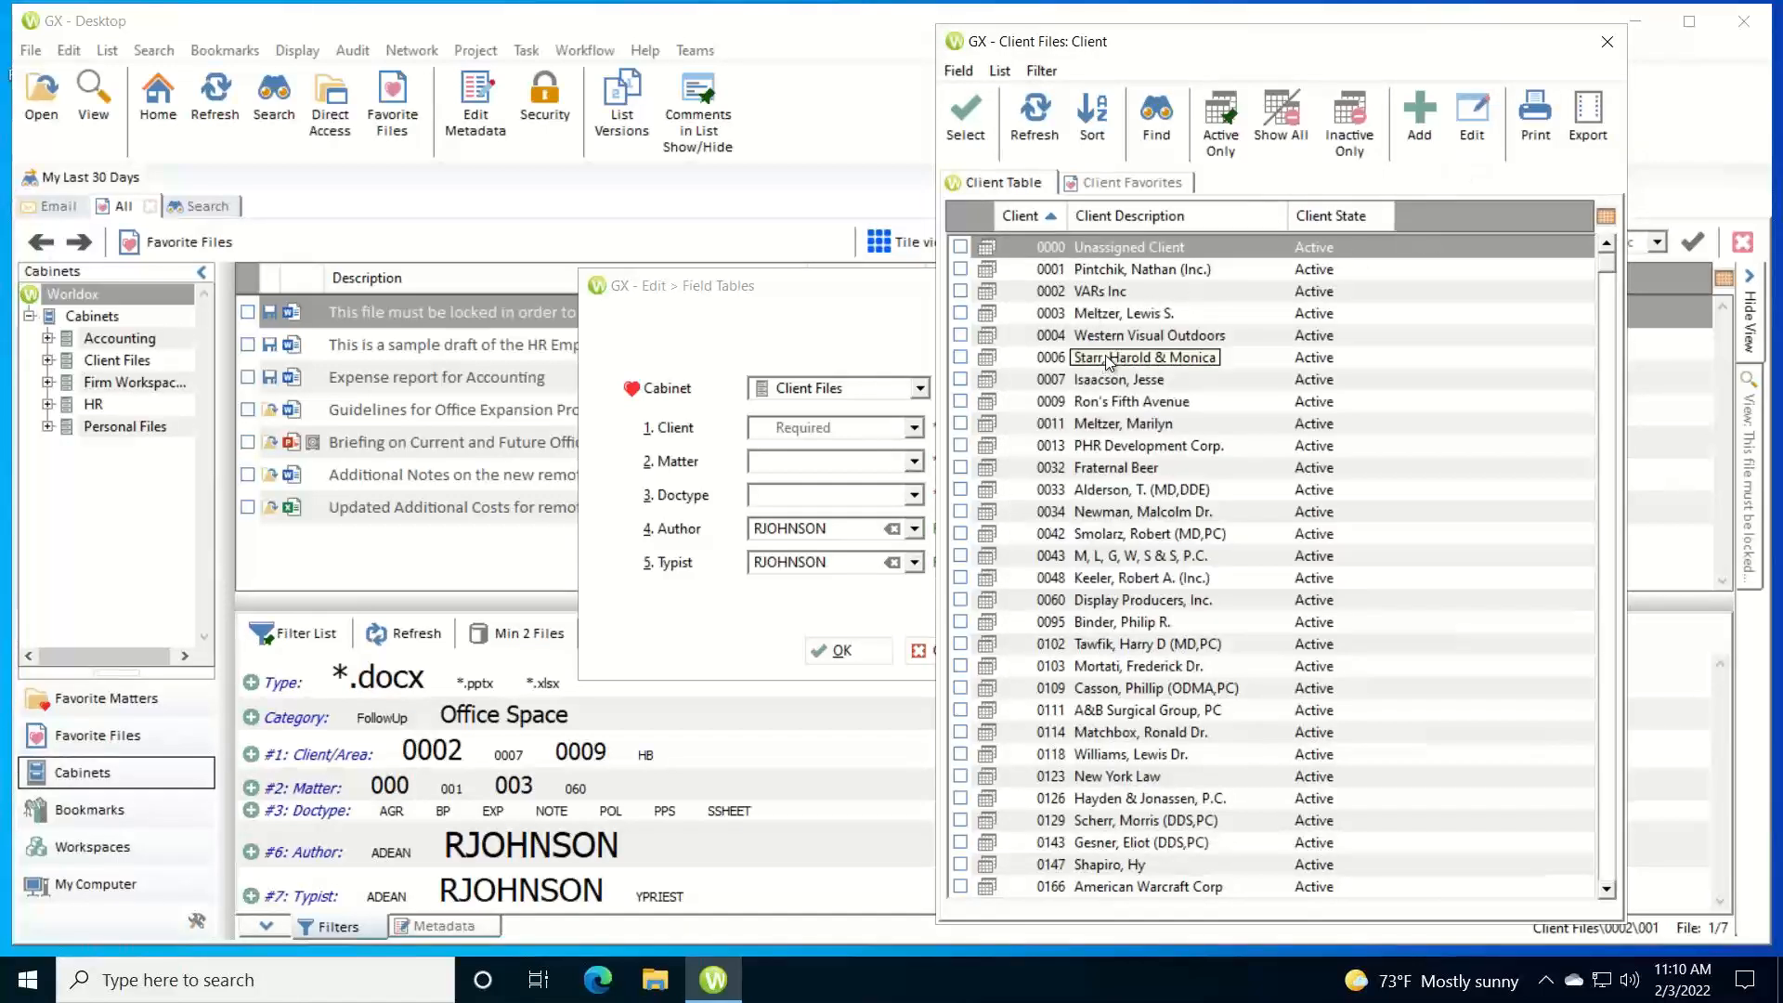
pyautogui.click(1107, 359)
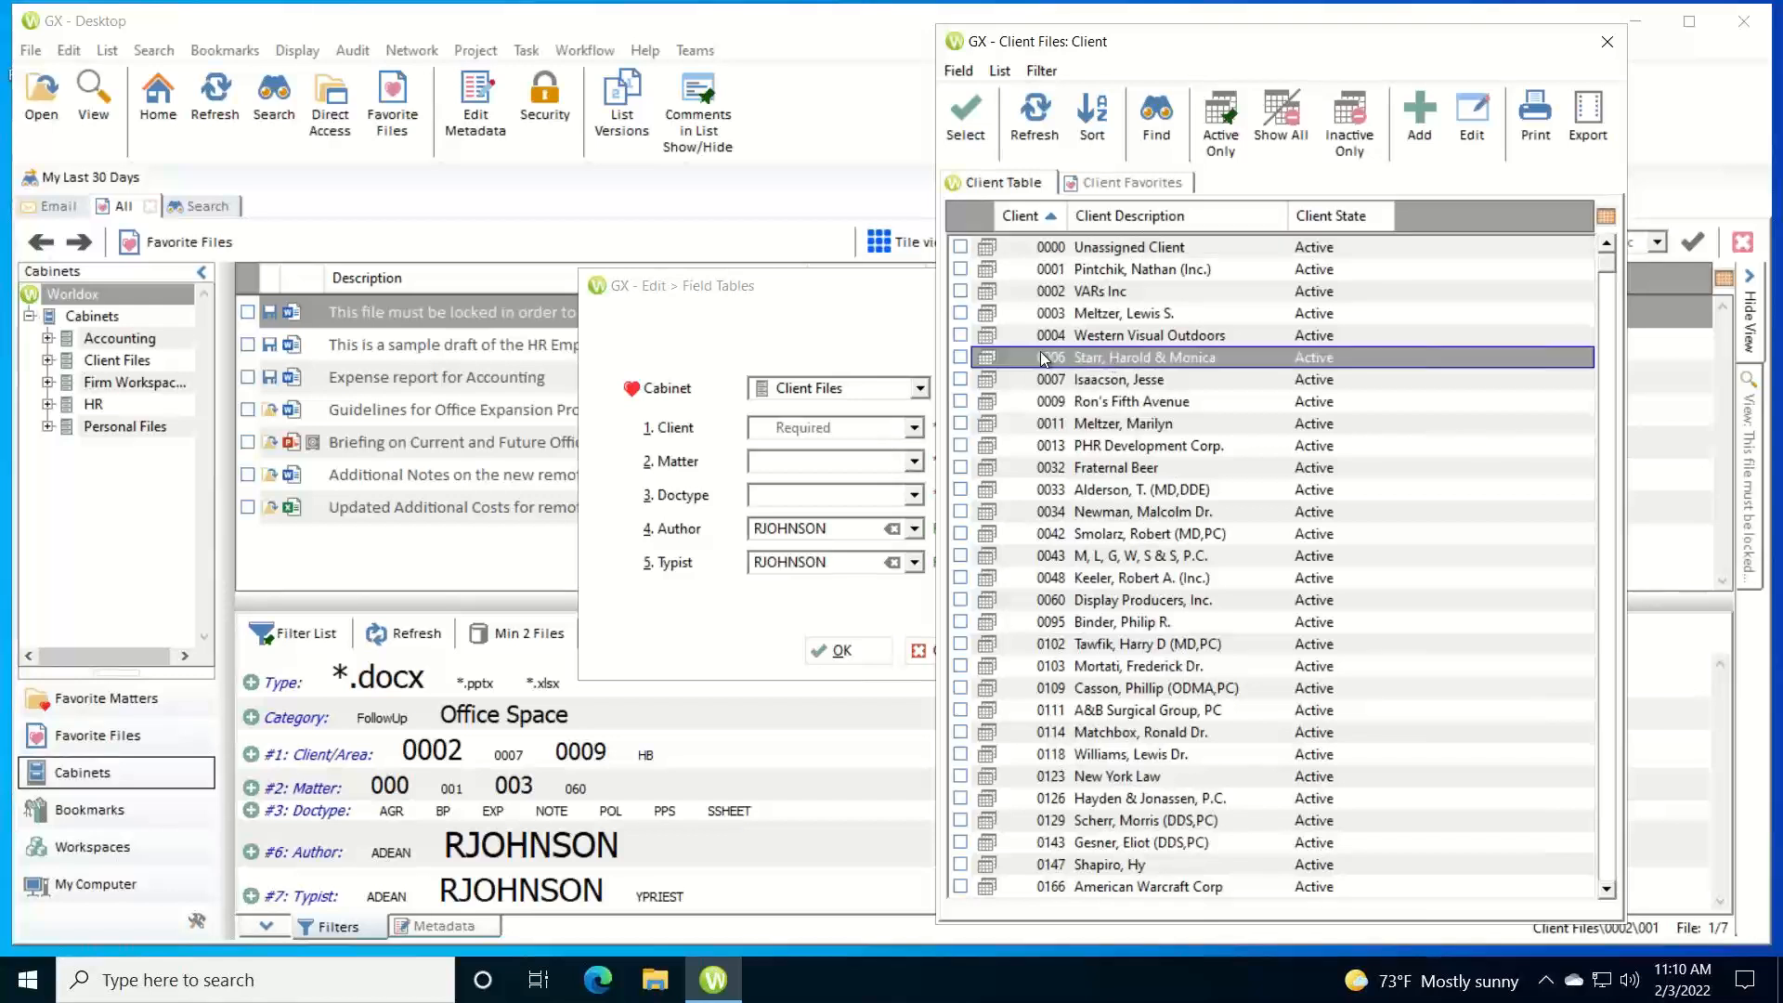
pyautogui.click(1473, 115)
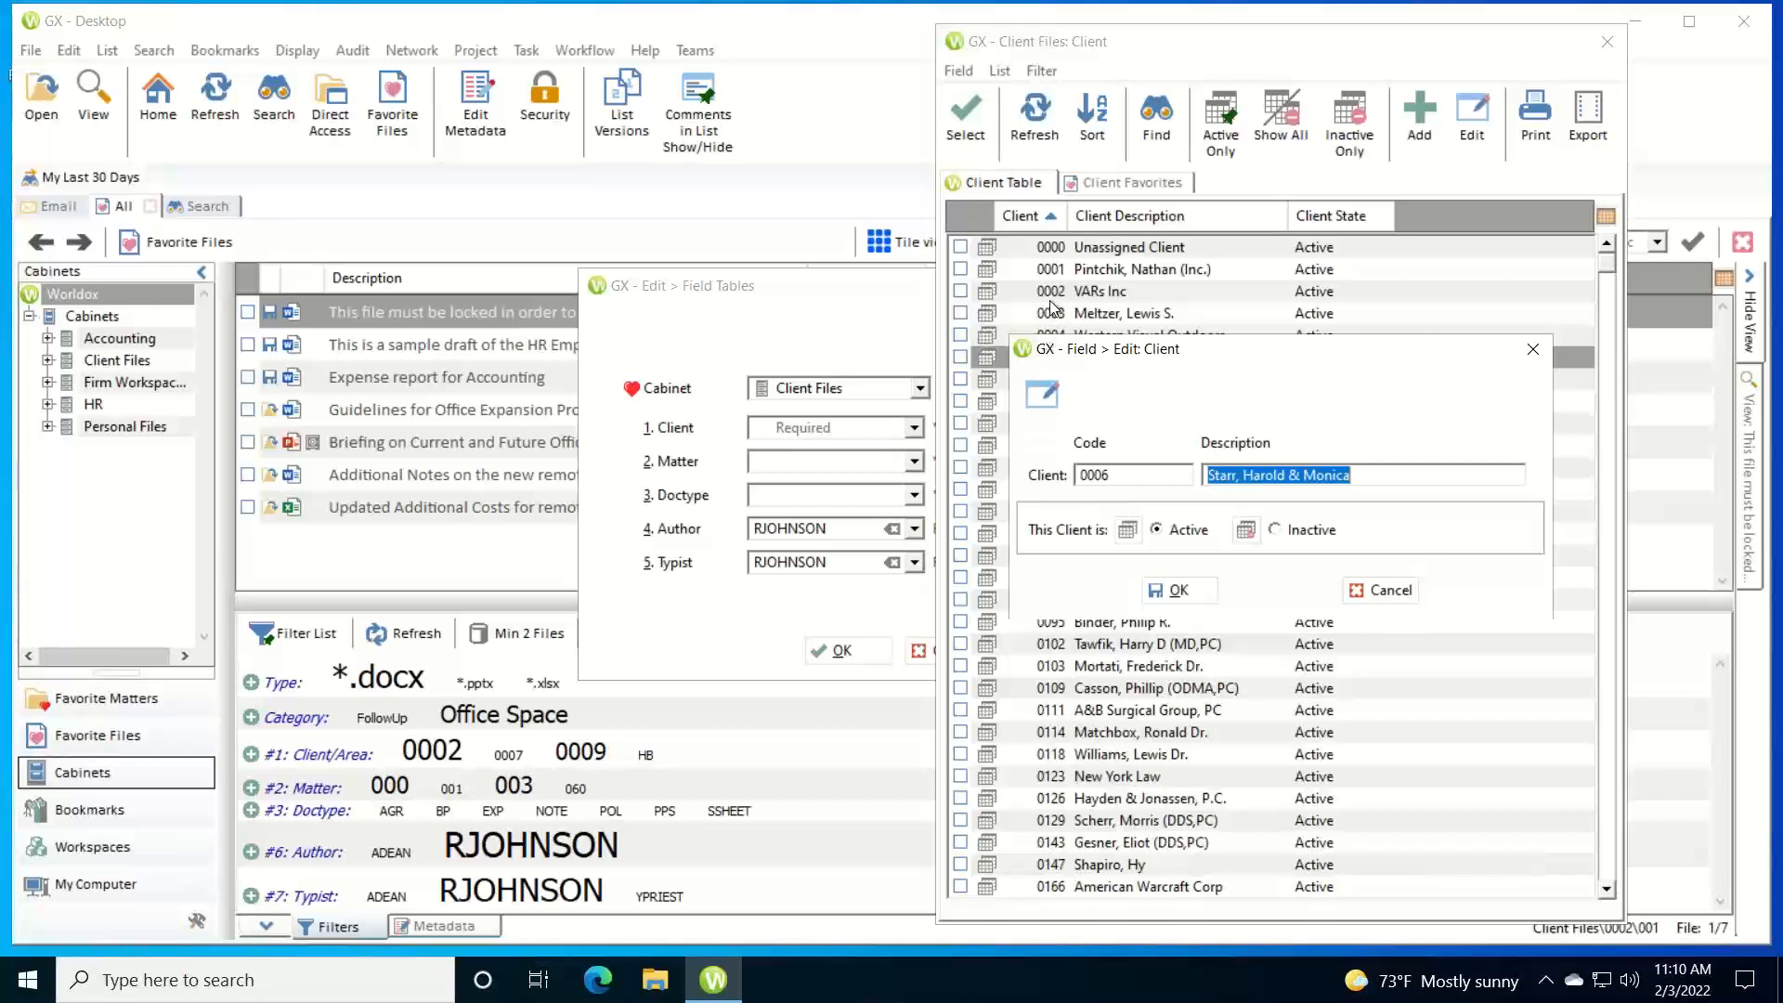
pyautogui.click(1392, 591)
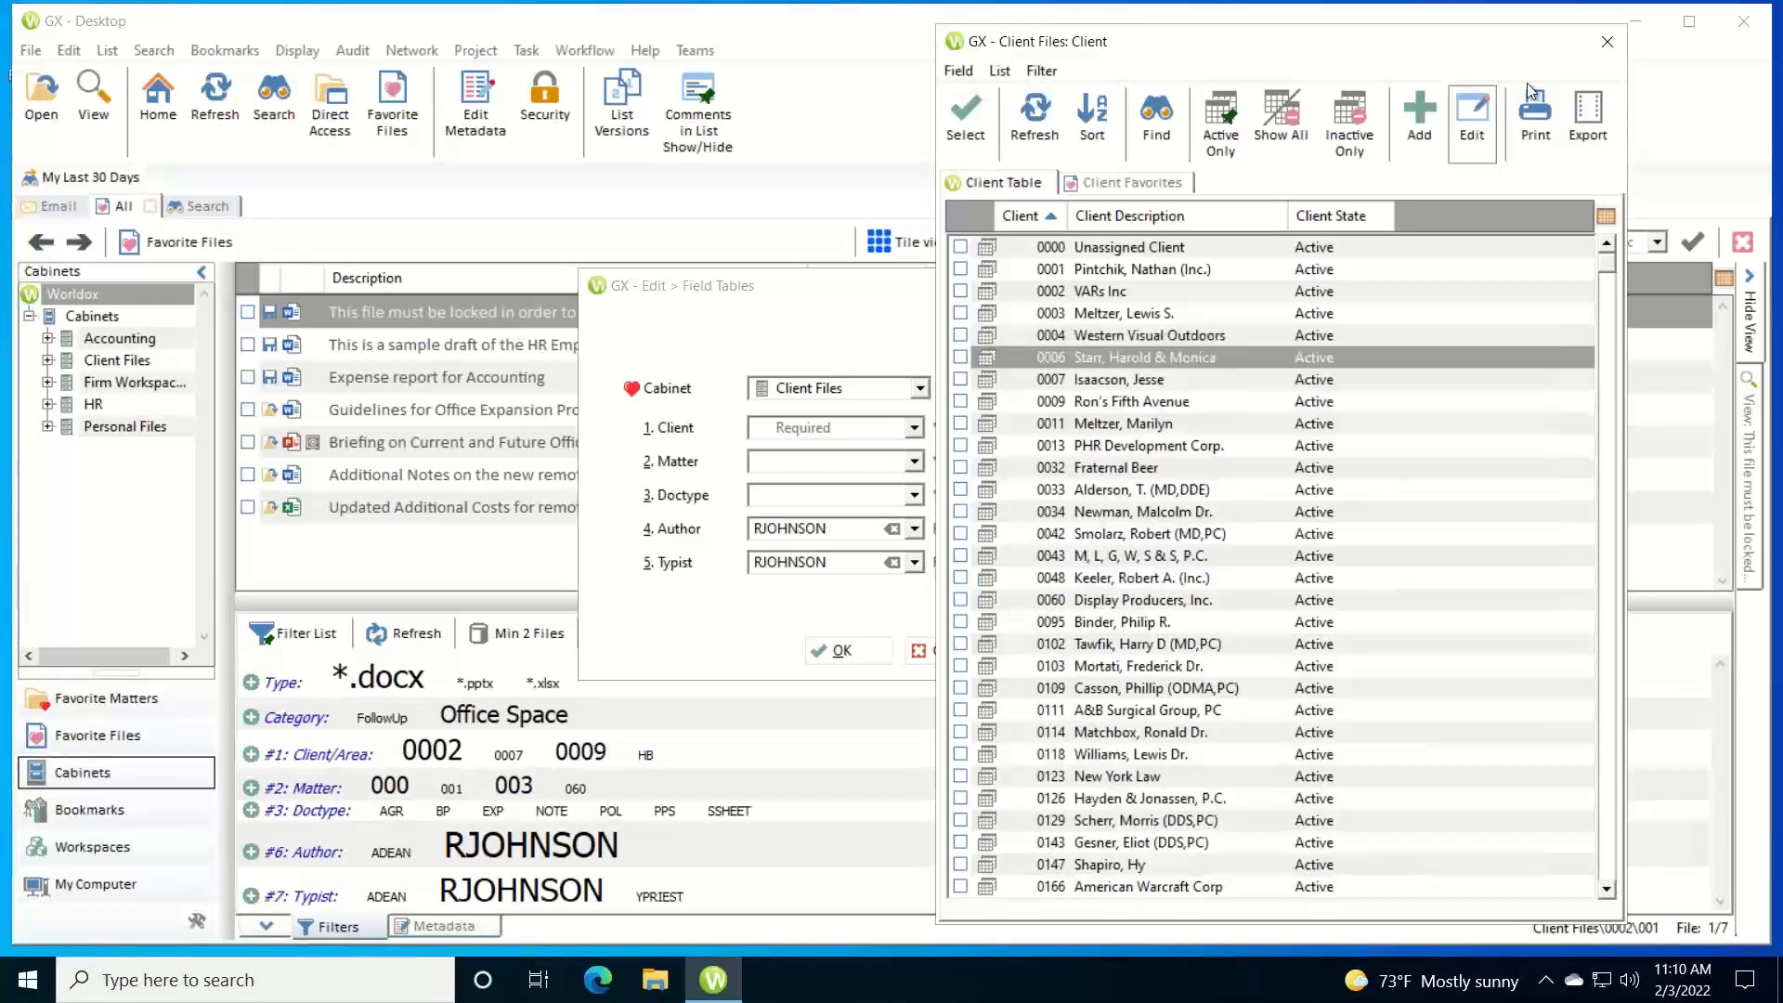
pyautogui.click(1608, 41)
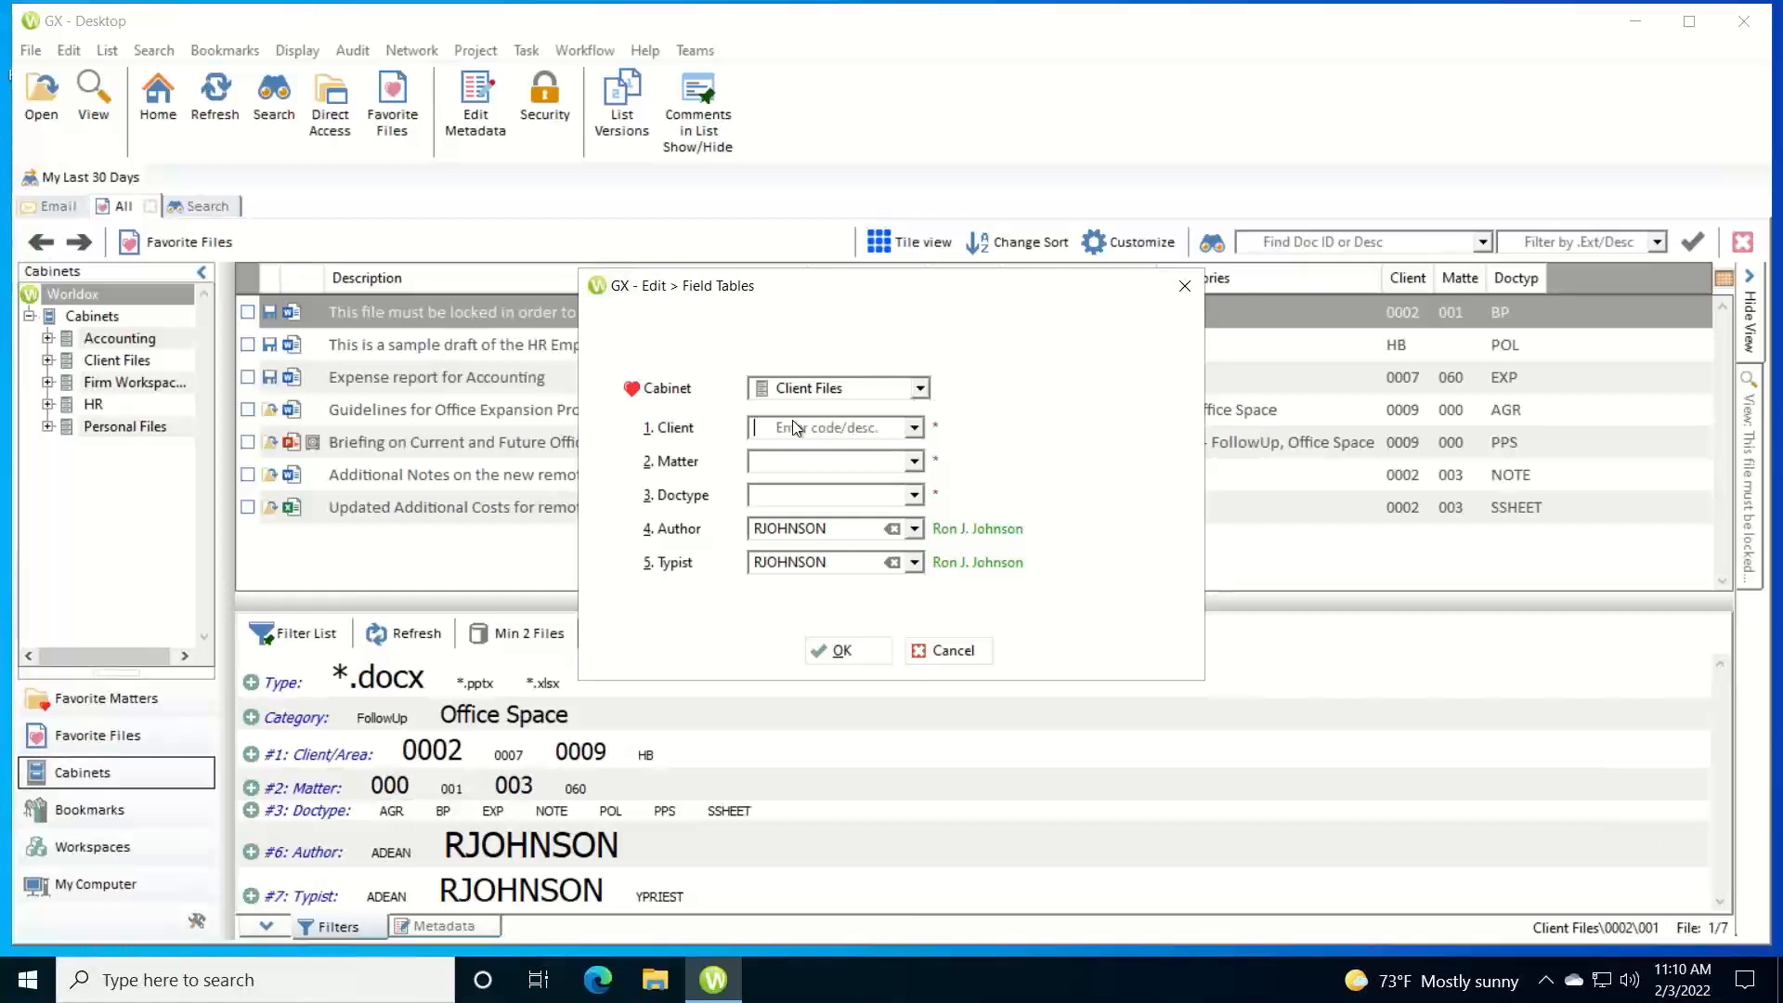
# Step: Add matter 005, Sample Matter, linked to the client VARs Inc, and select it as the matter
pyautogui.click(672, 428)
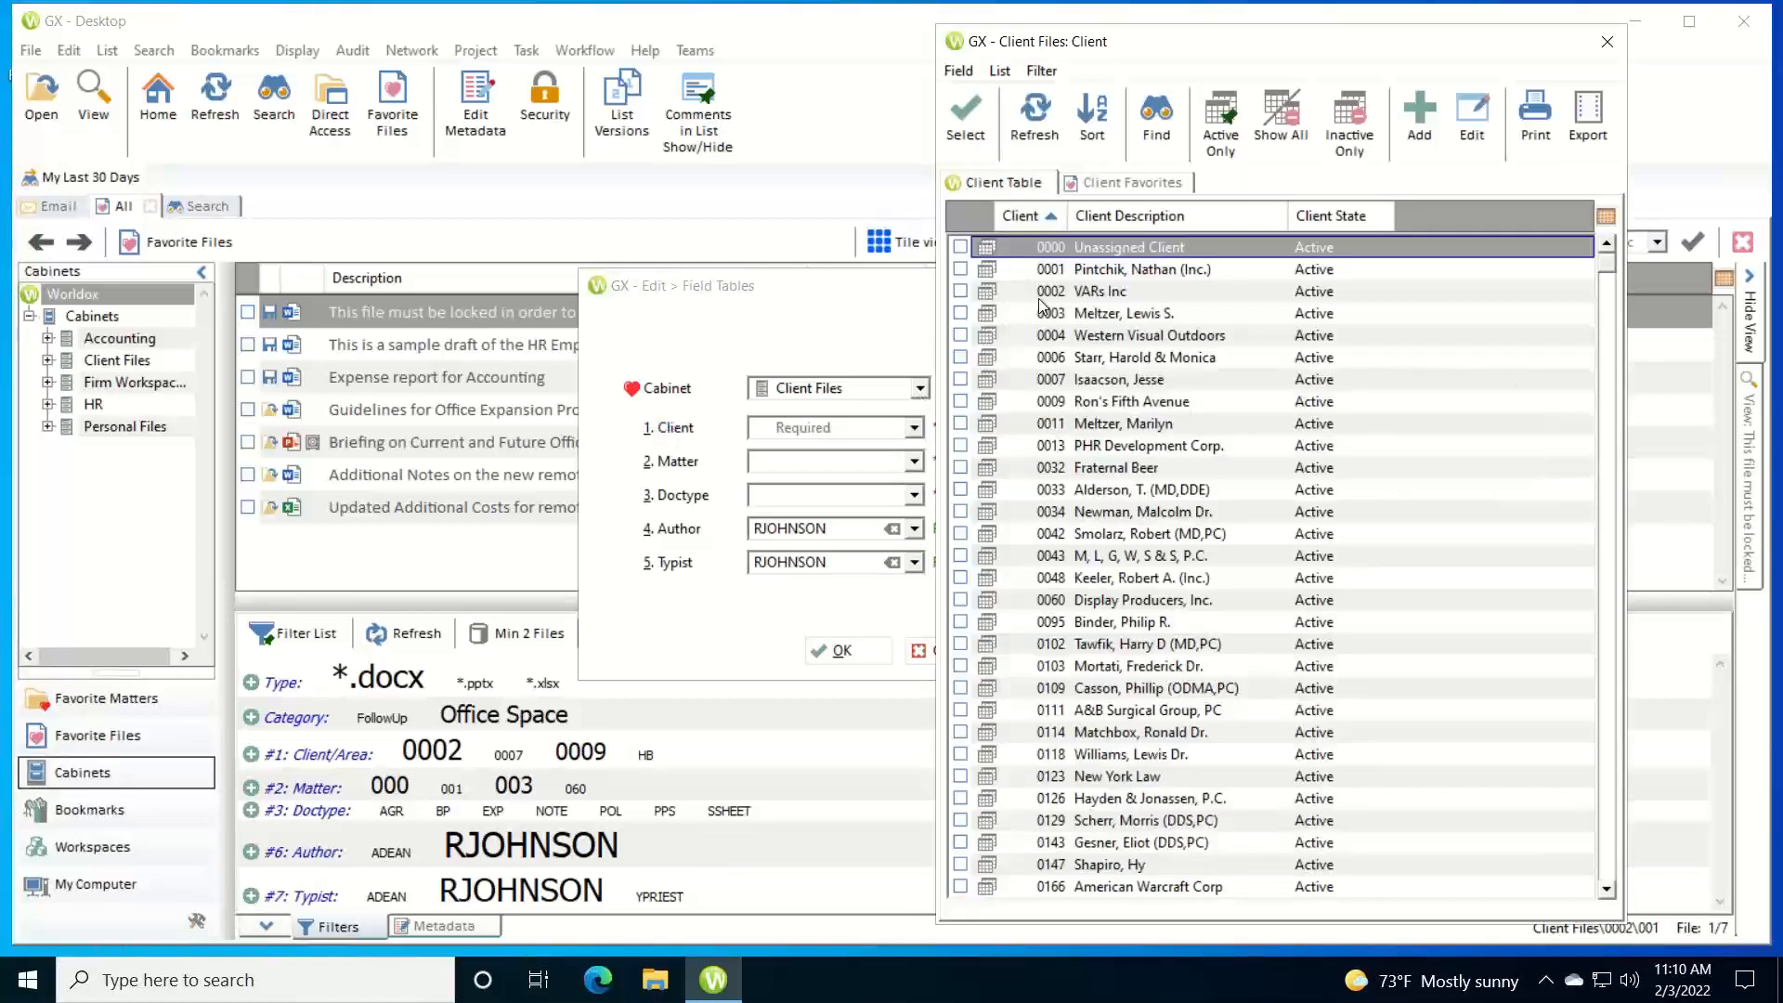
pyautogui.doubleClick(1041, 293)
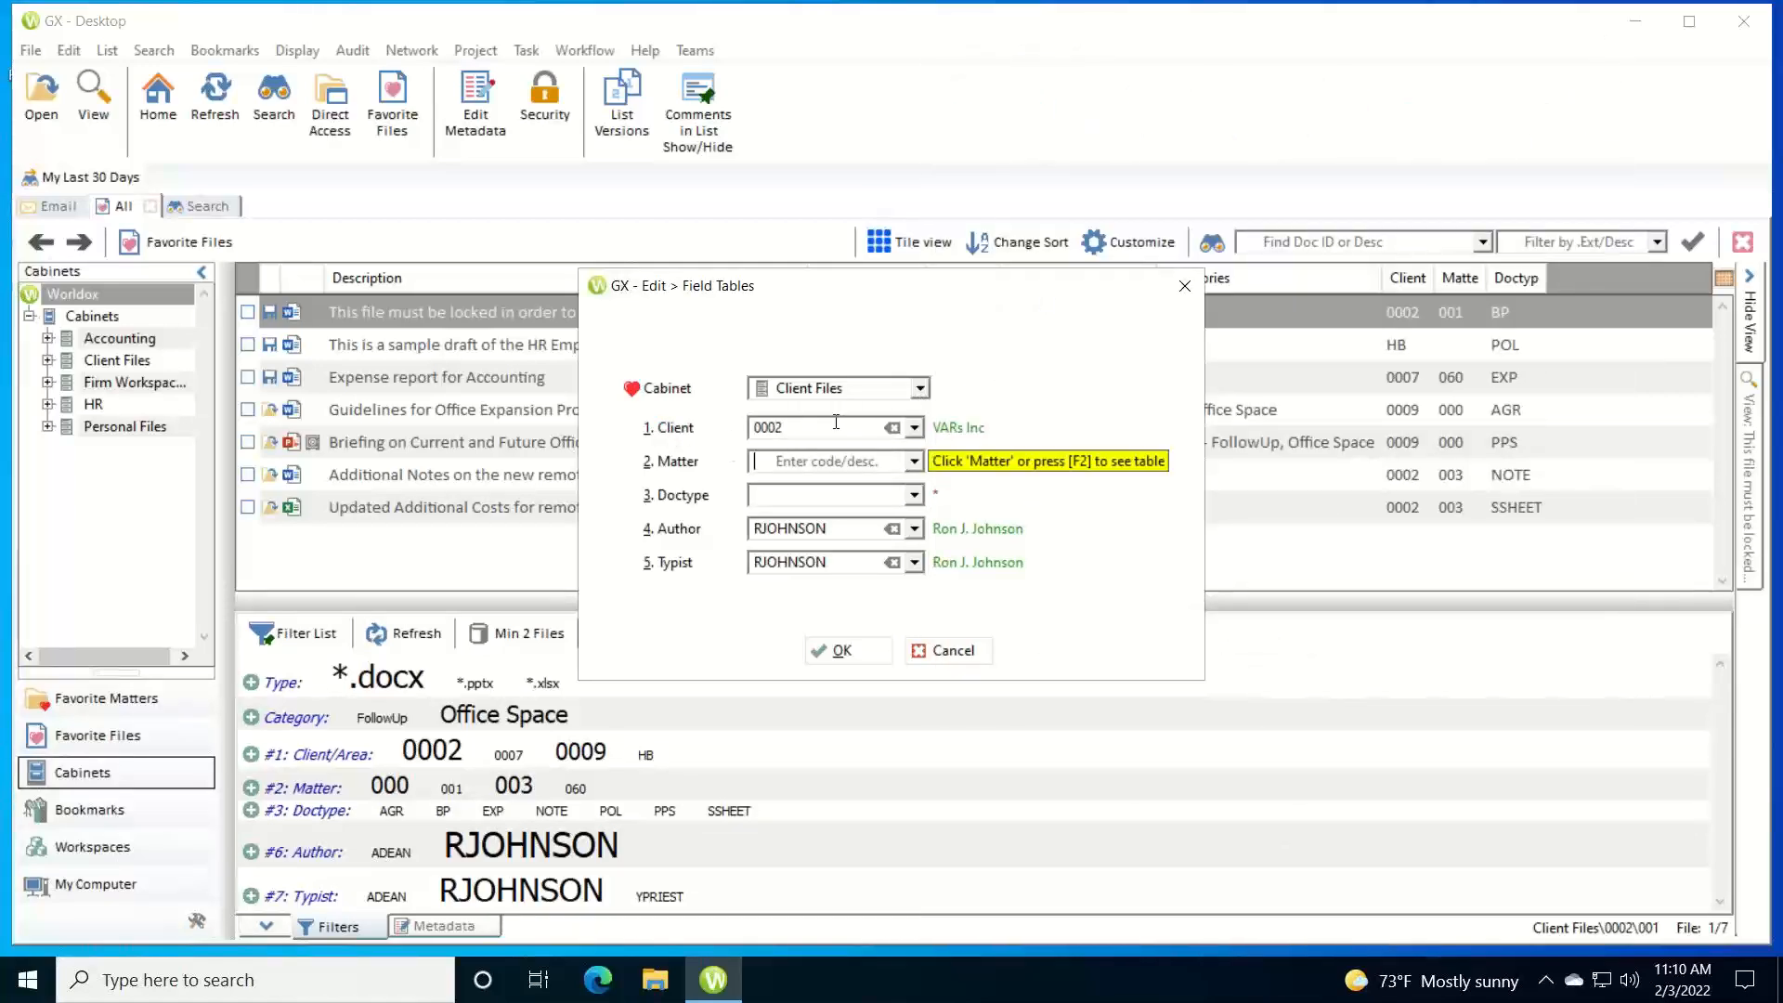
pyautogui.click(672, 464)
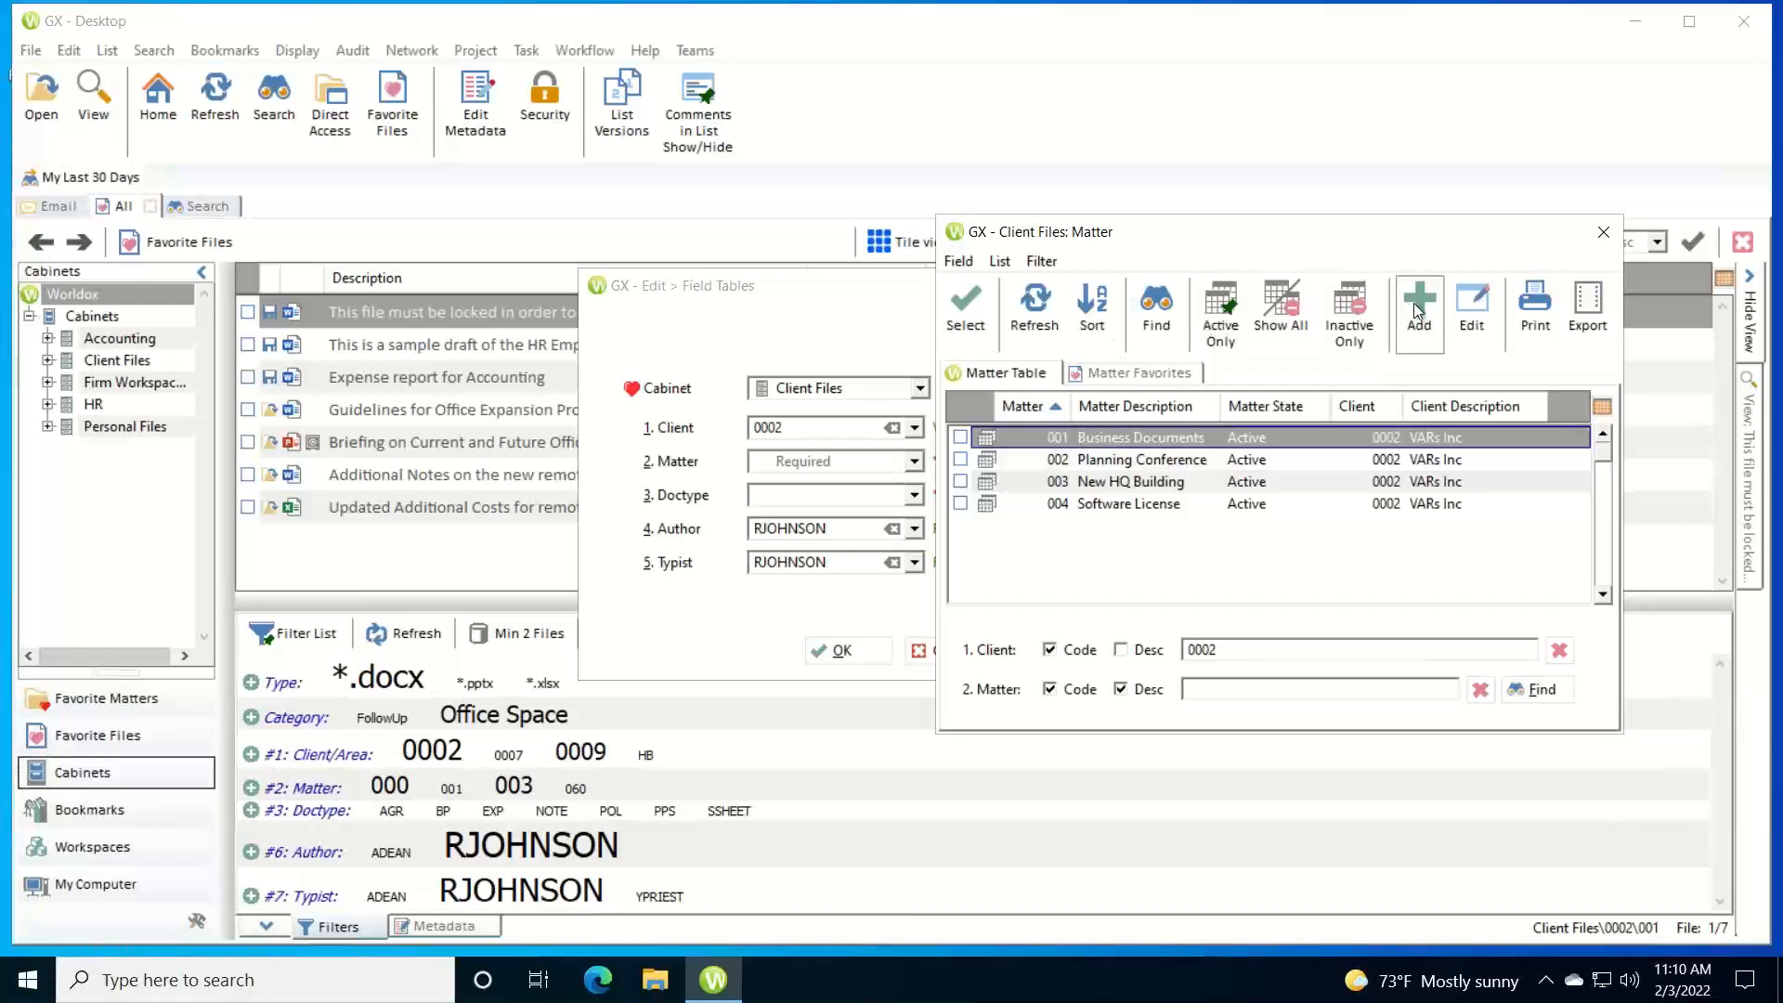
pyautogui.click(1413, 303)
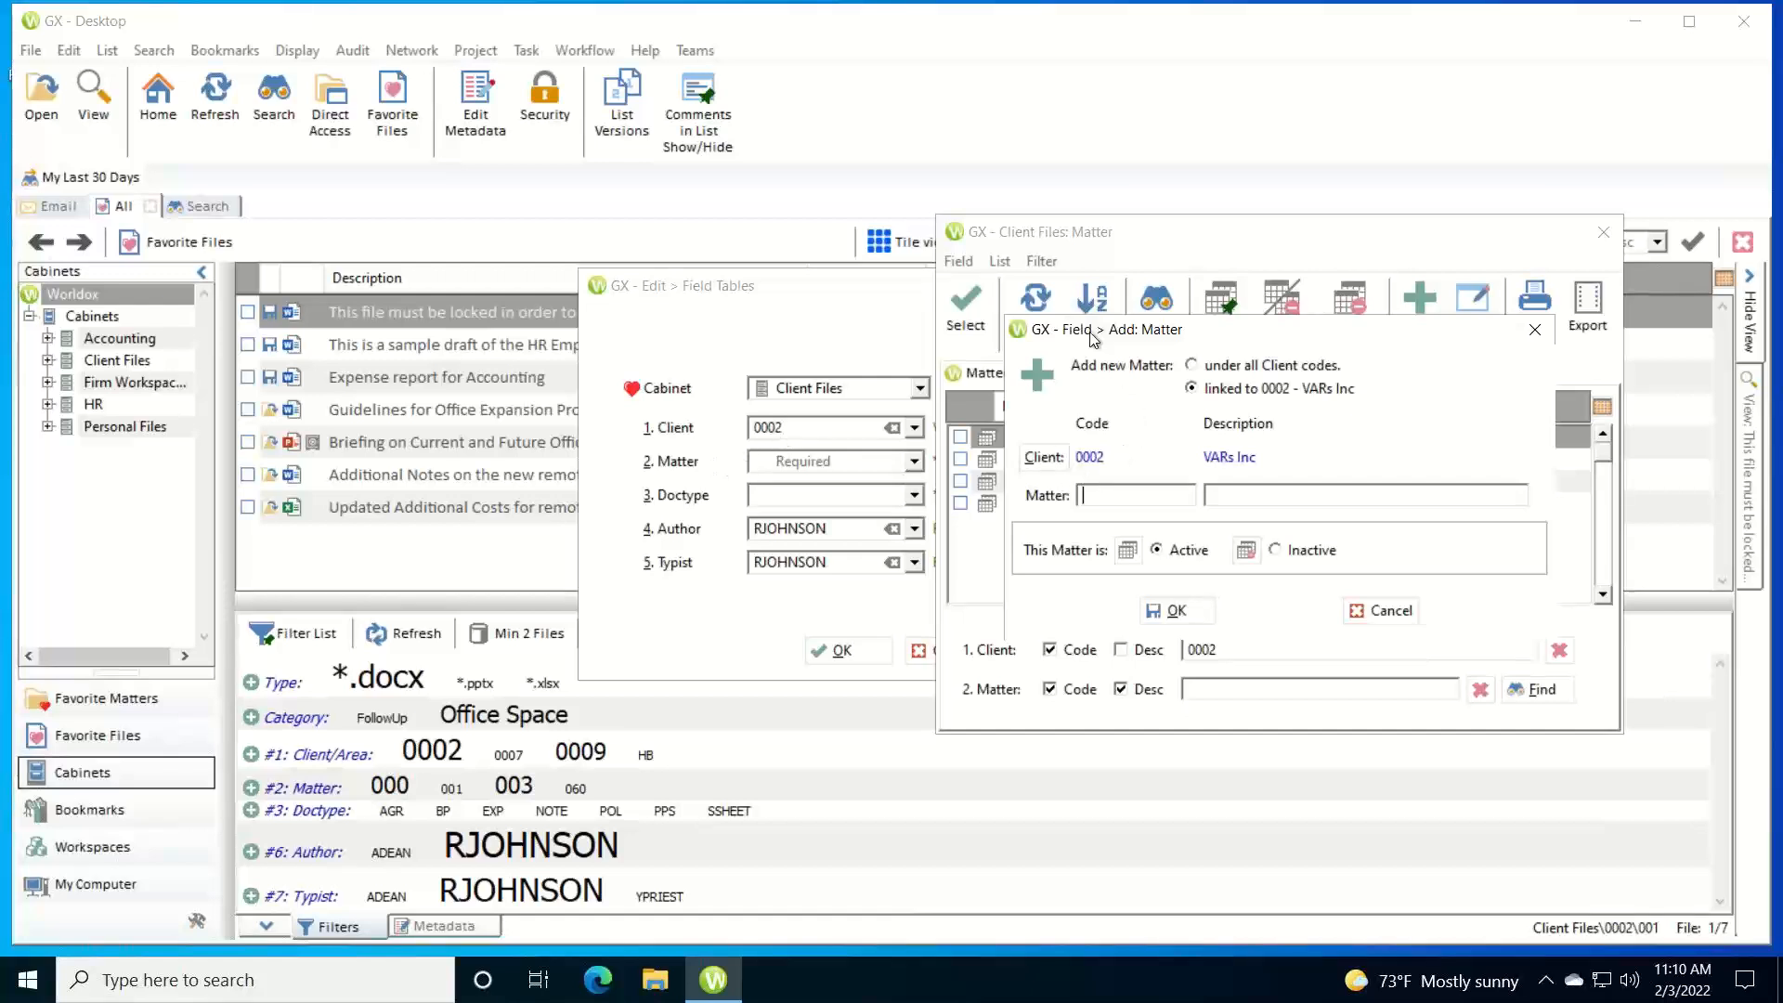
pyautogui.moveTo(1092, 336); pyautogui.dragTo(1221, 317)
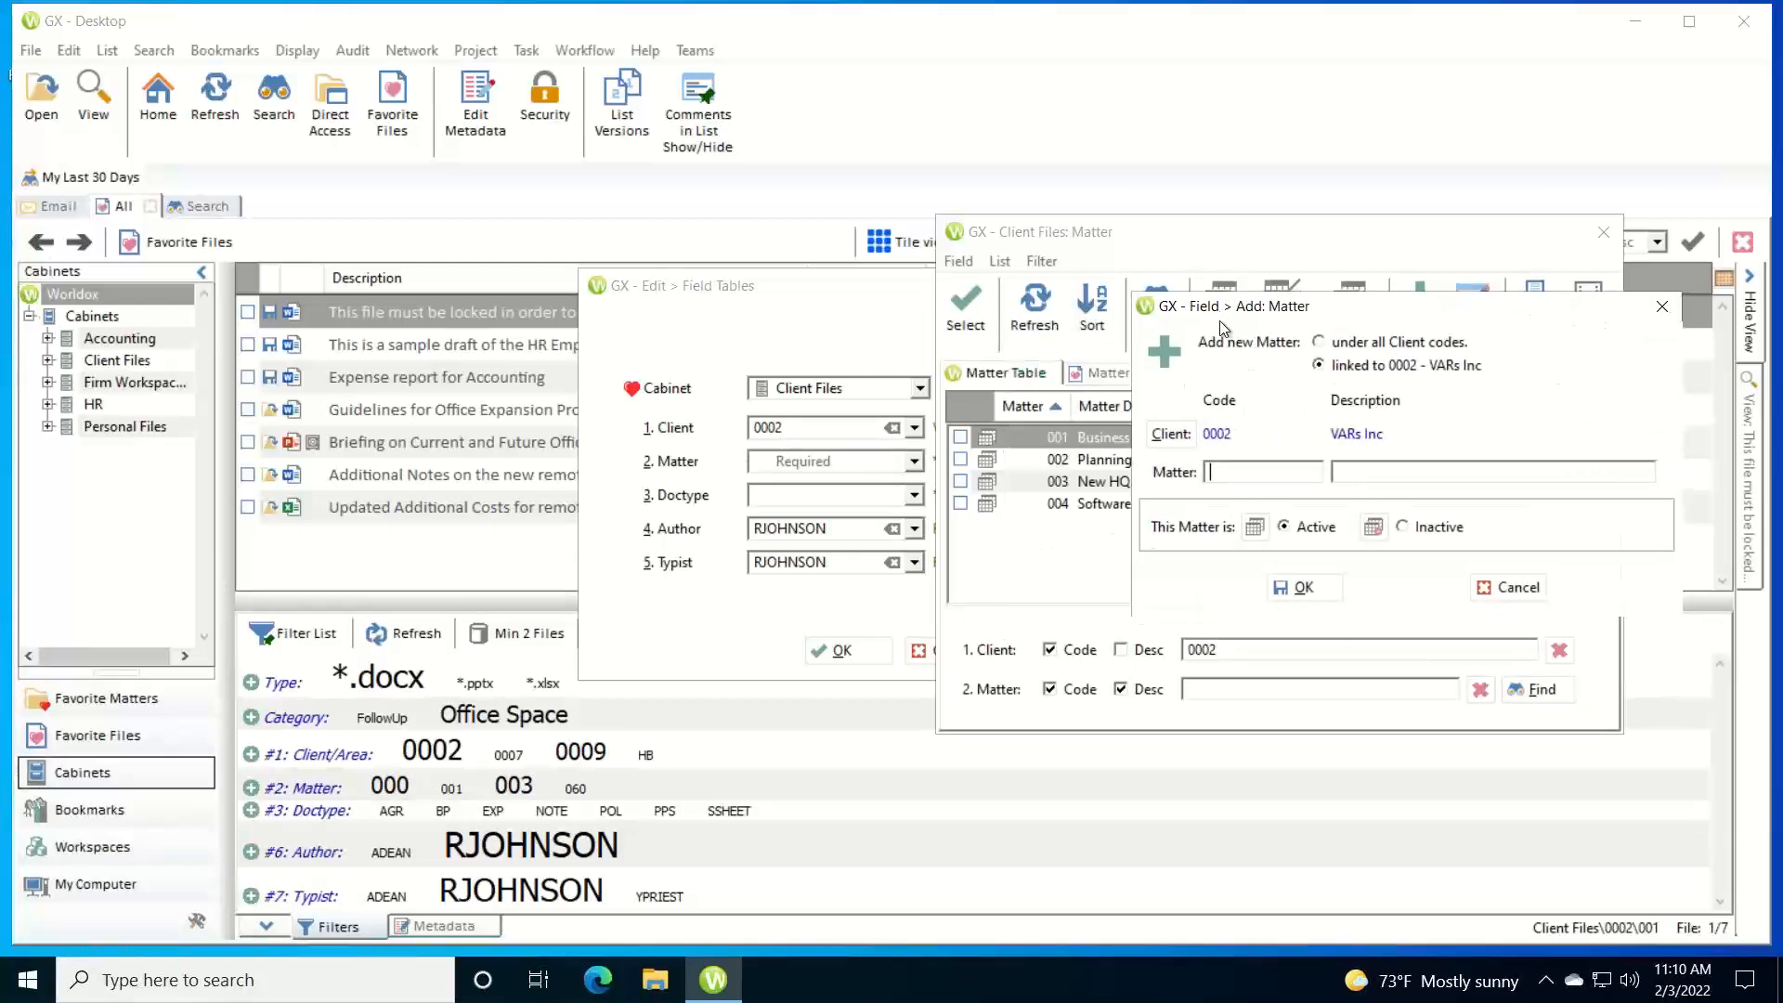
pyautogui.write('00')
pyautogui.write('Sample')
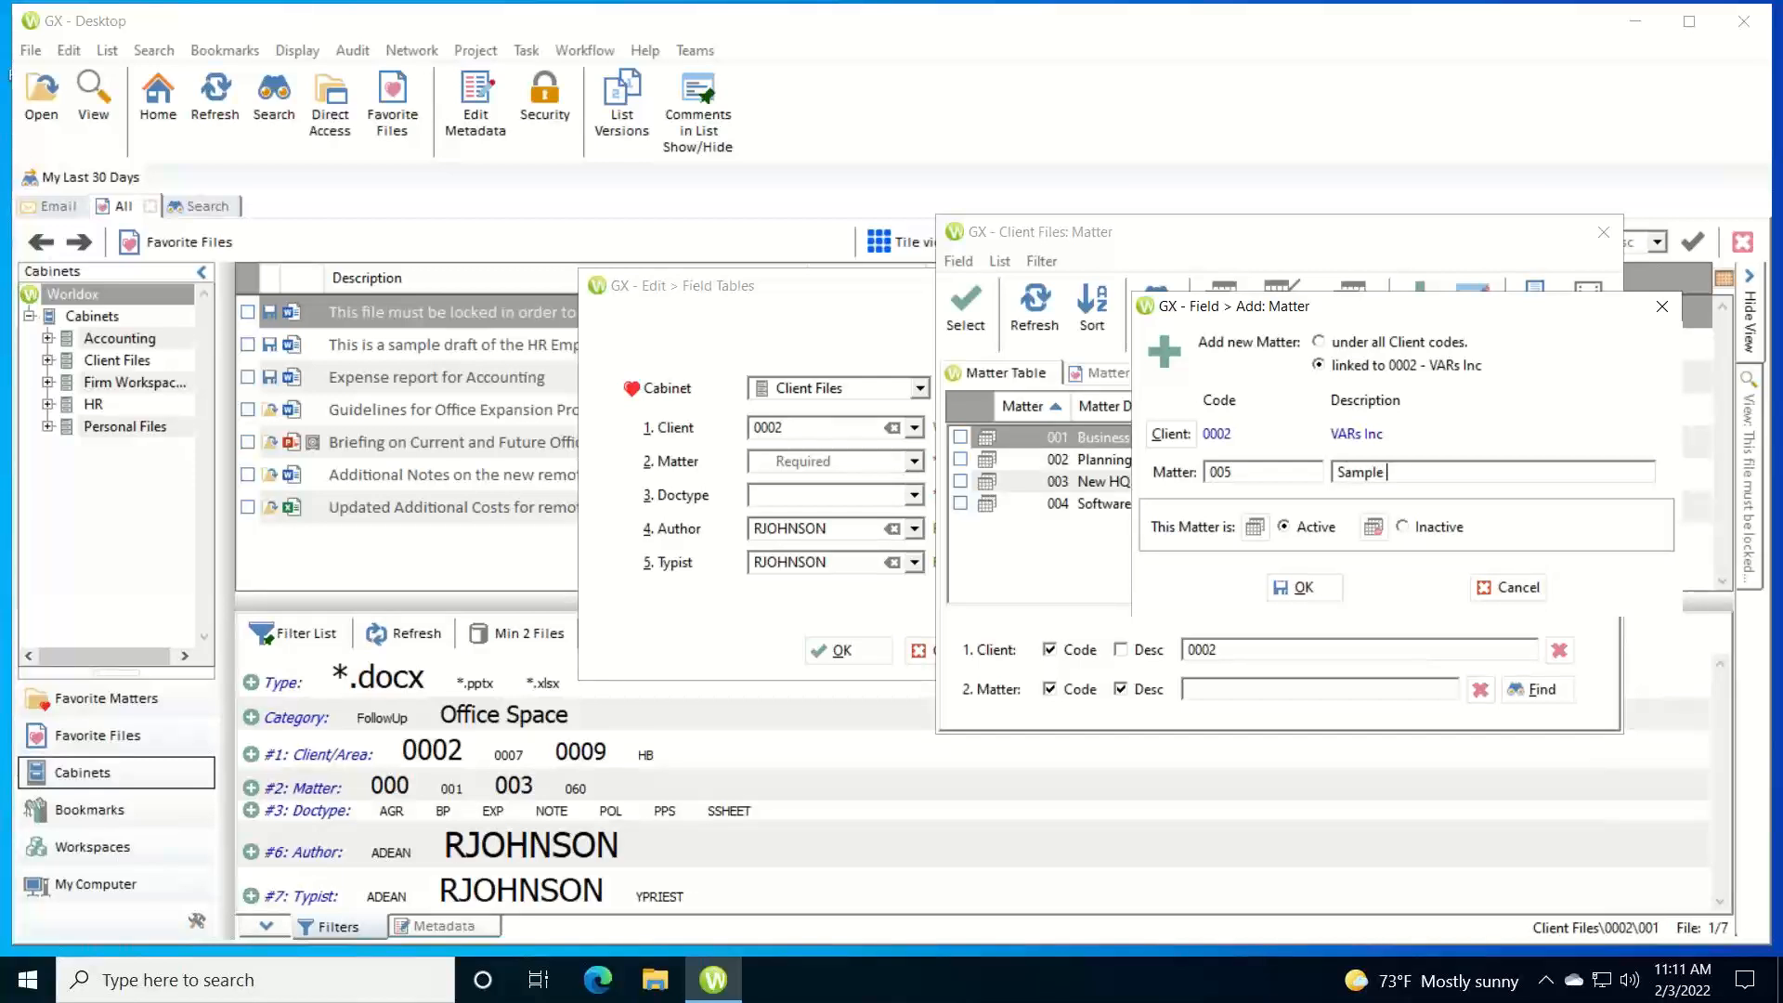
pyautogui.write(' Matter')
pyautogui.click(1296, 587)
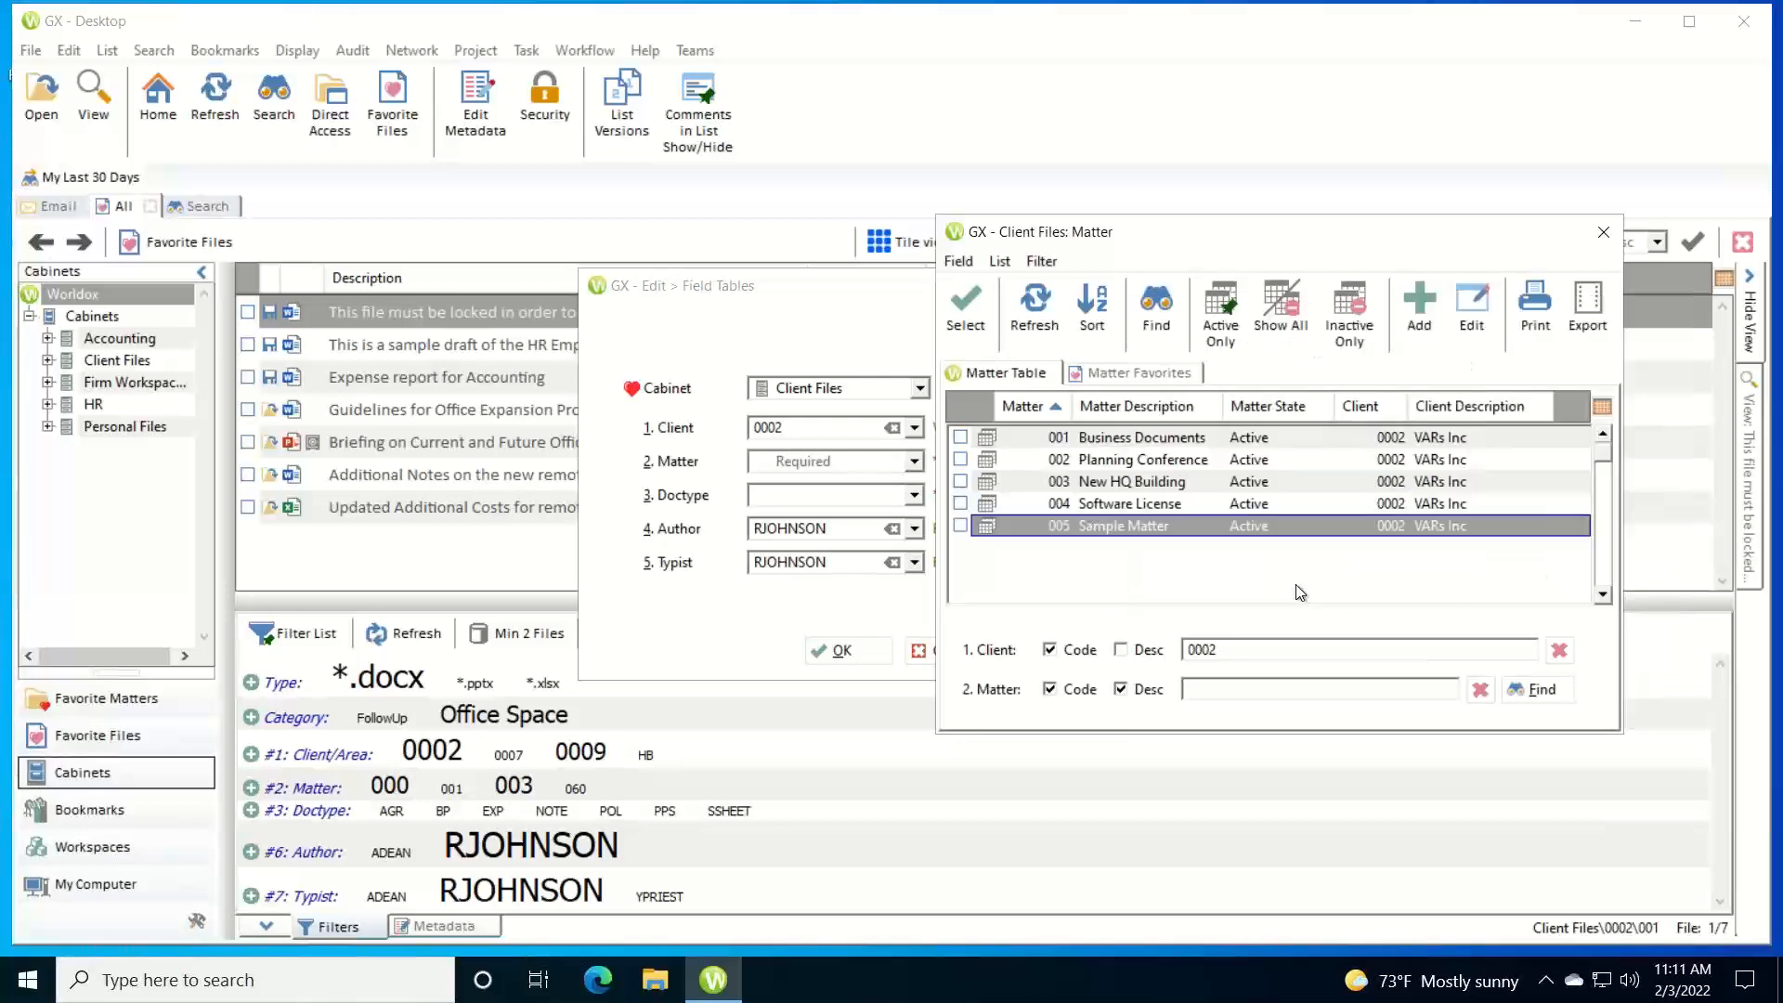
pyautogui.doubleClick(1051, 527)
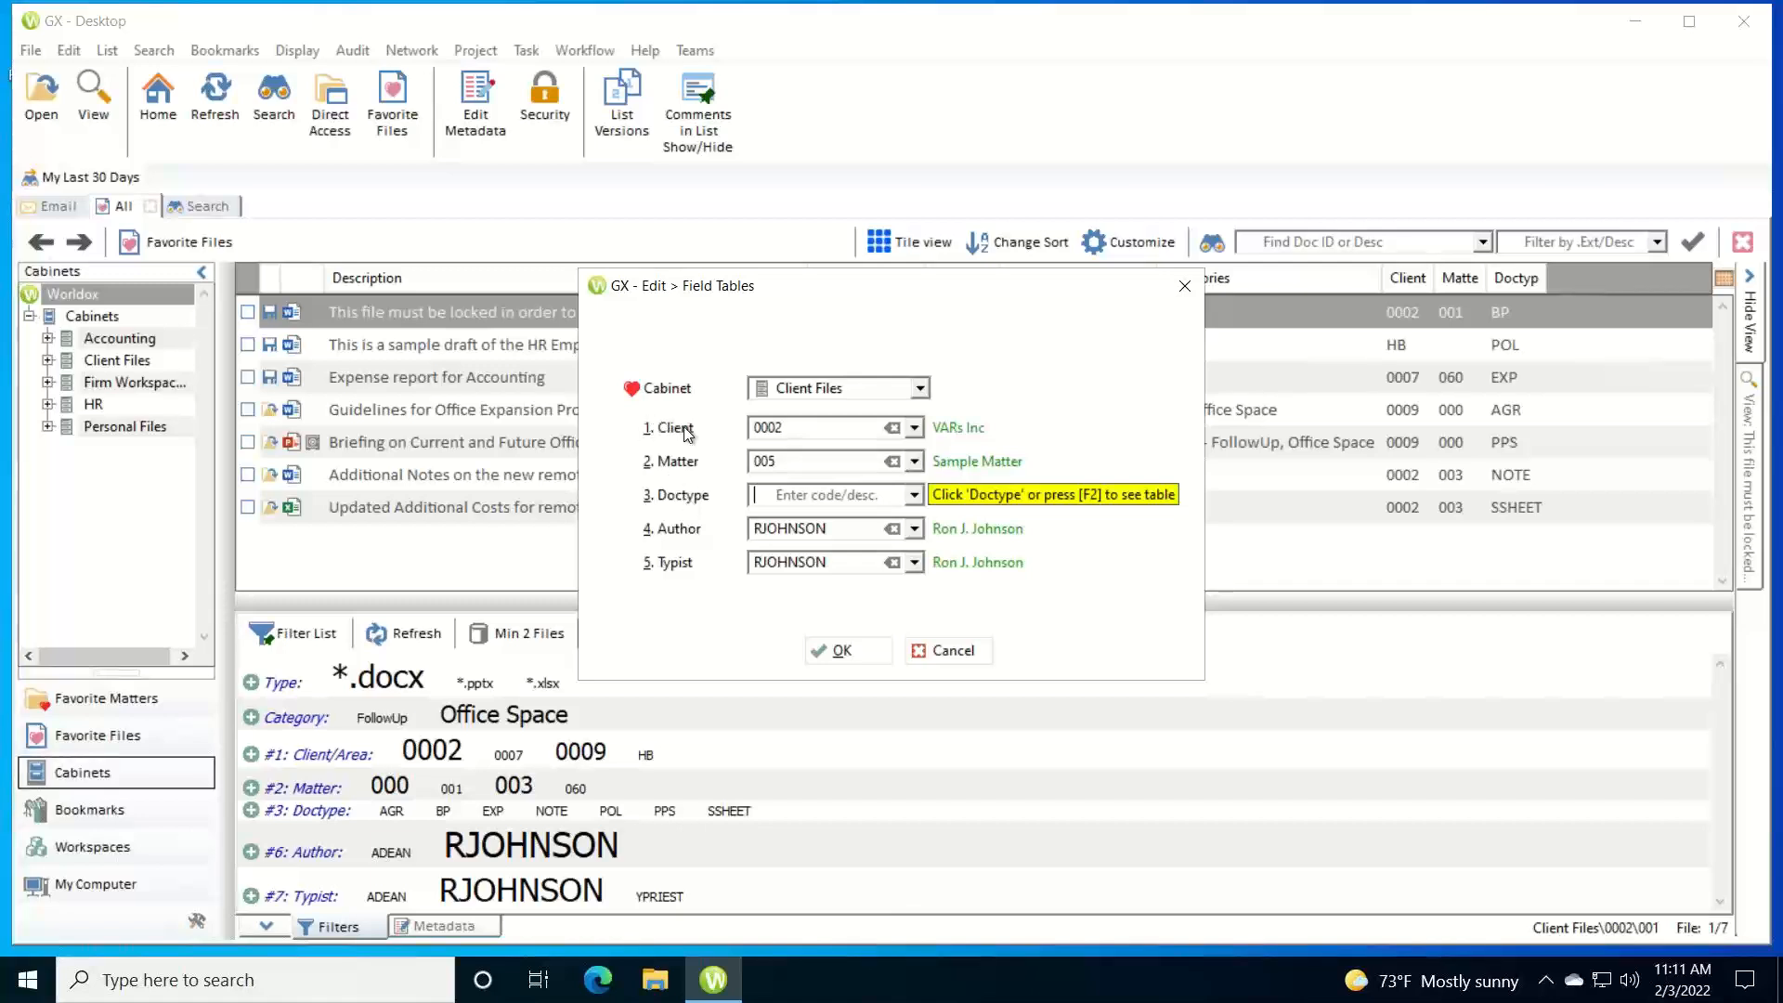
# Step: Check the Doctype add form and the Data Sheet entry's edit form without changing anything, and close the field tables
pyautogui.click(683, 499)
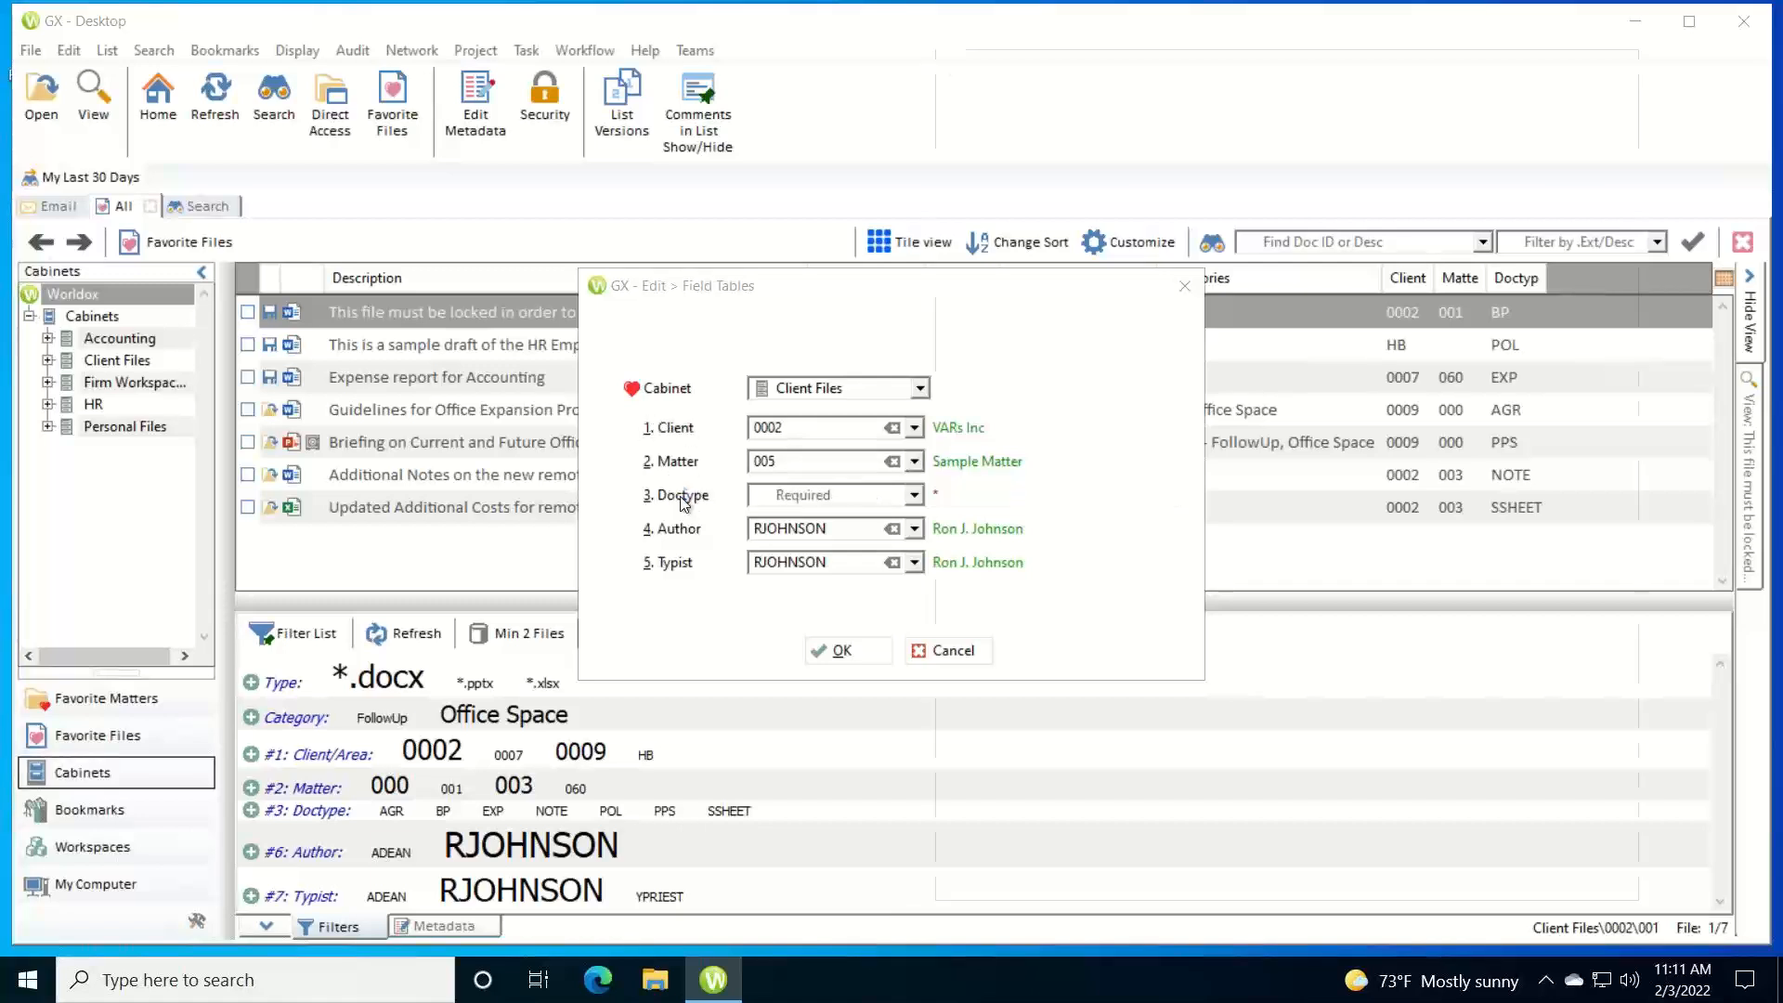
pyautogui.click(1419, 141)
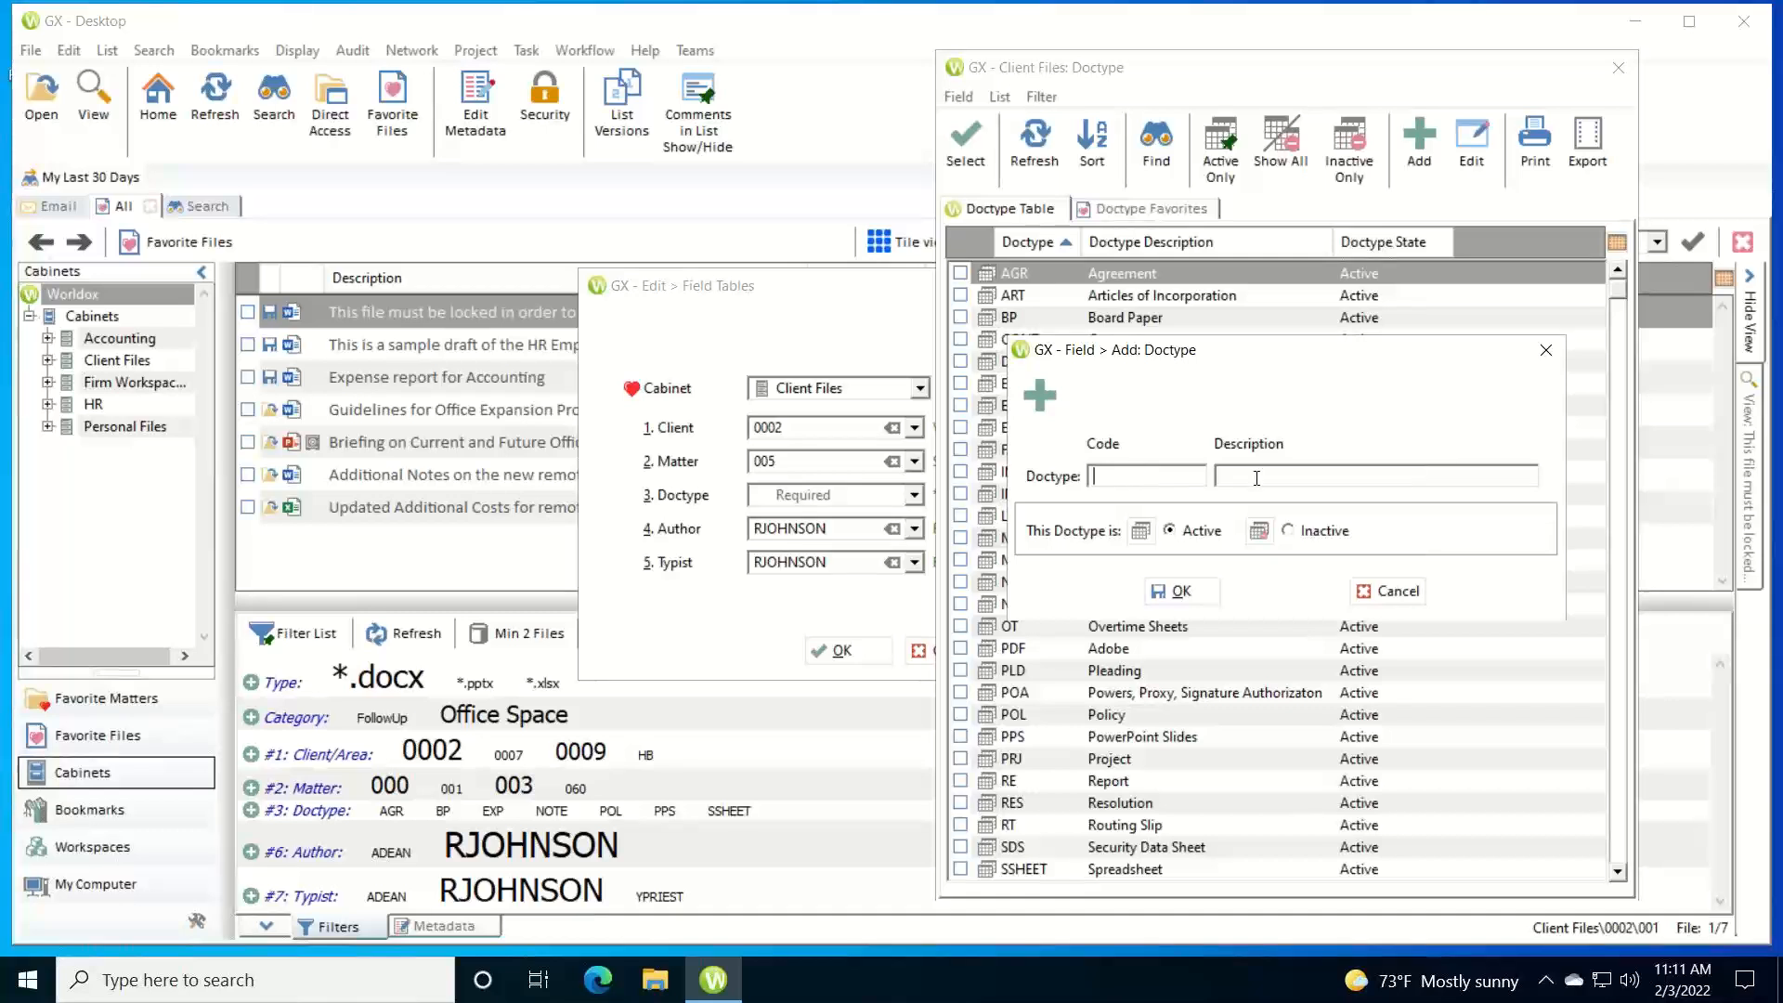
pyautogui.click(1387, 595)
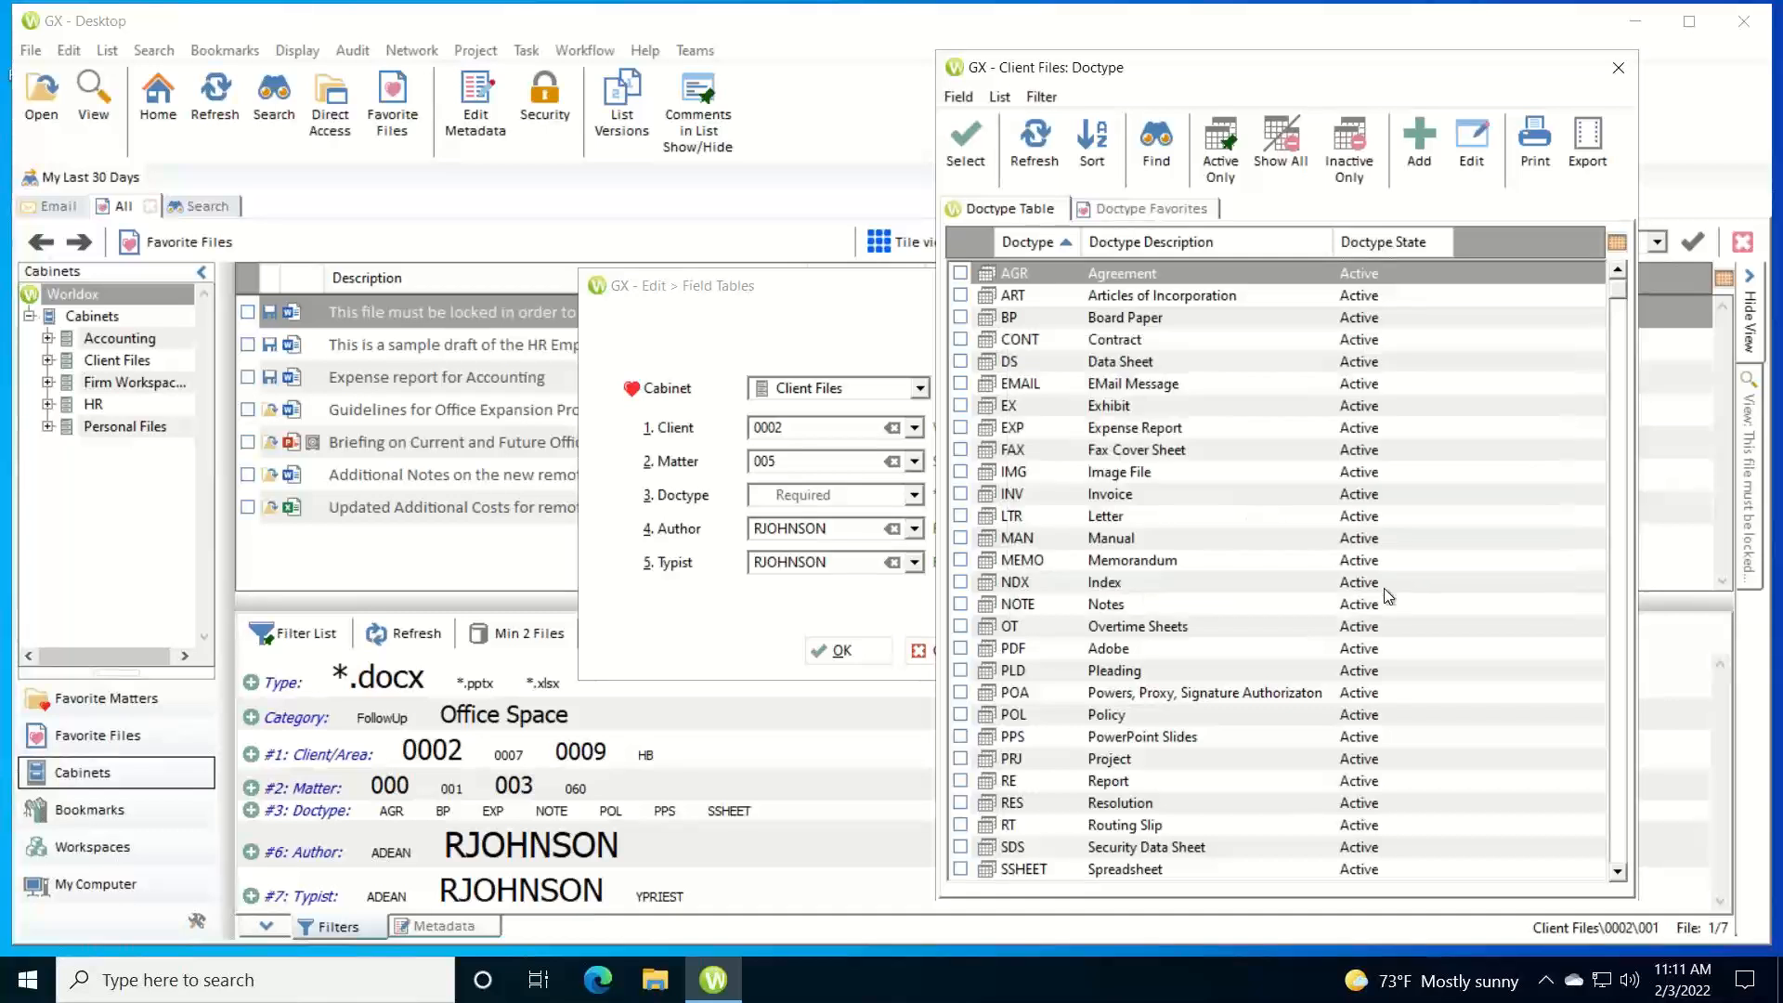
pyautogui.click(1100, 363)
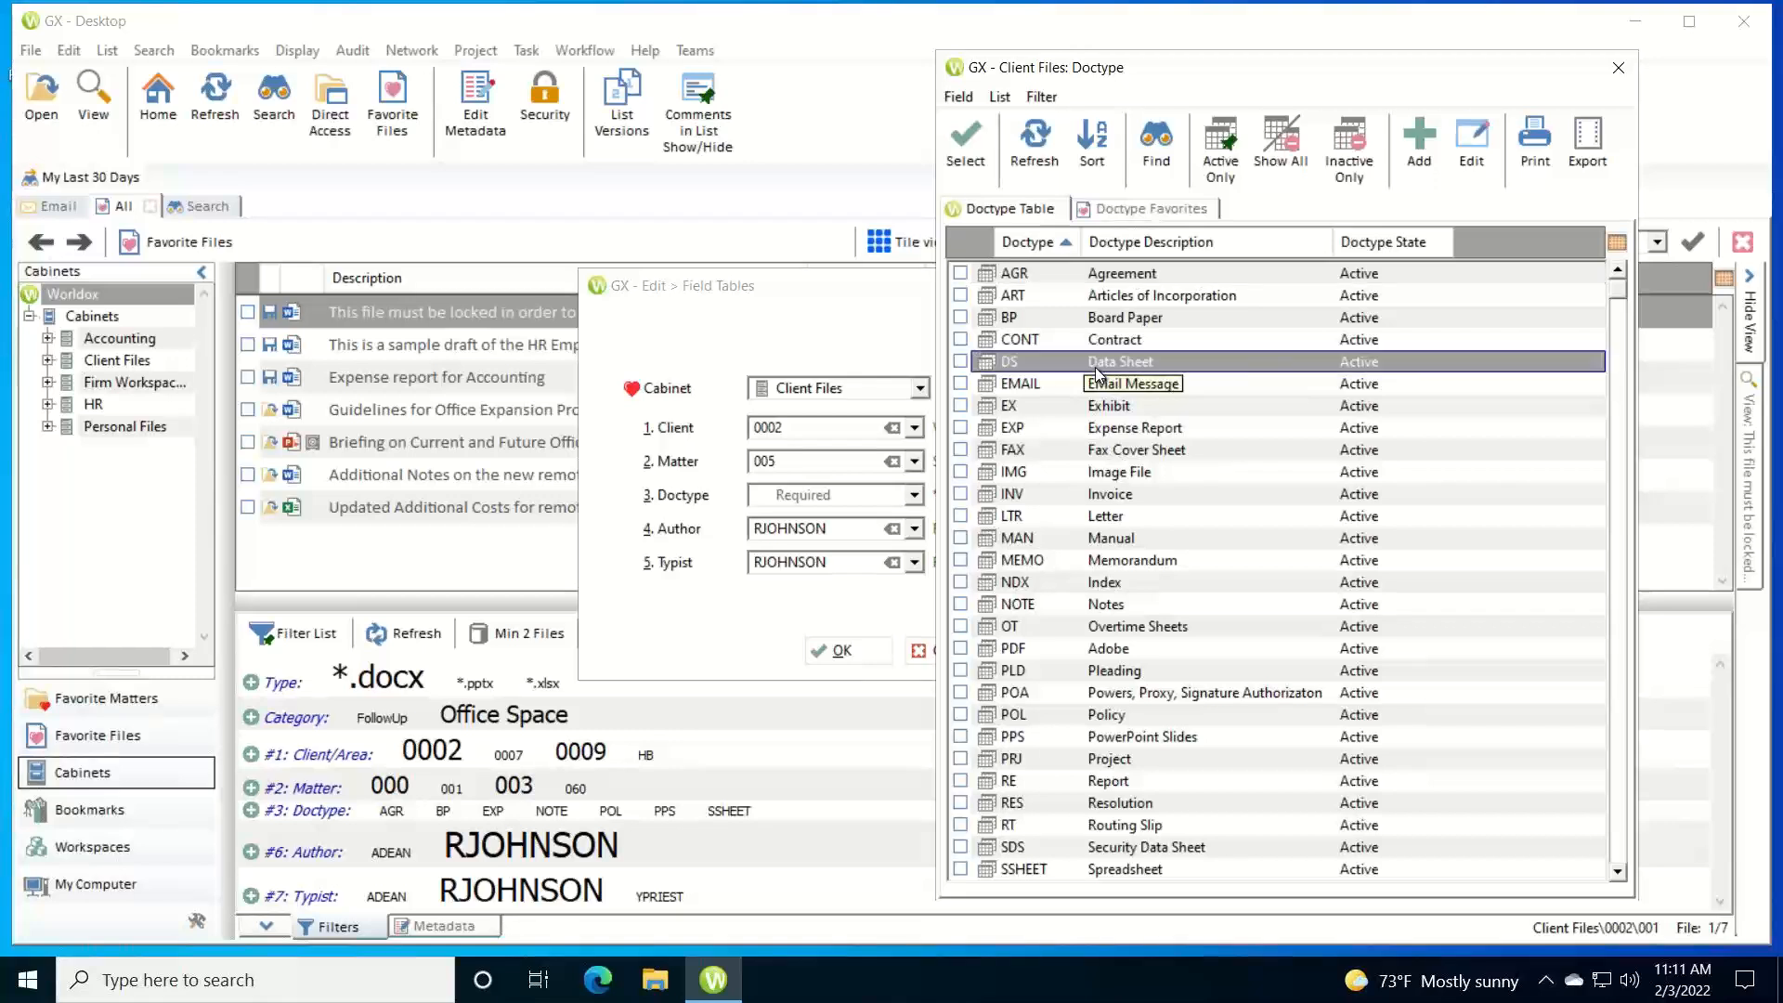
pyautogui.click(1465, 144)
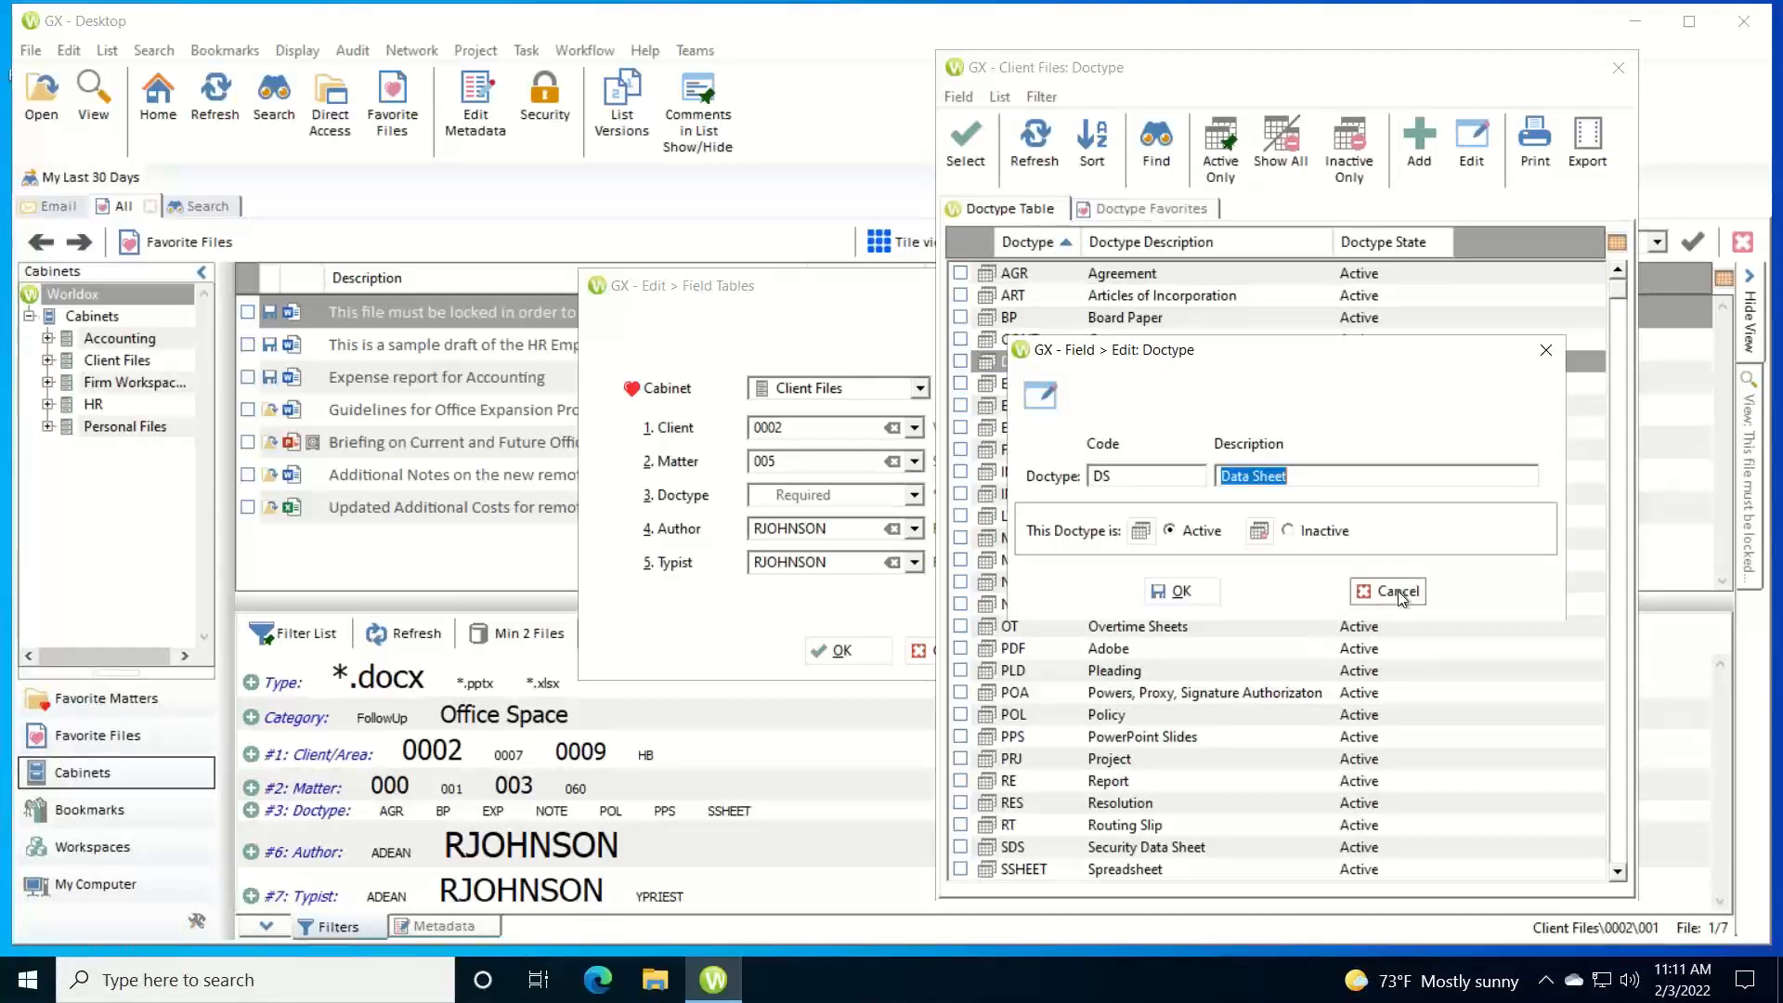
pyautogui.click(1546, 350)
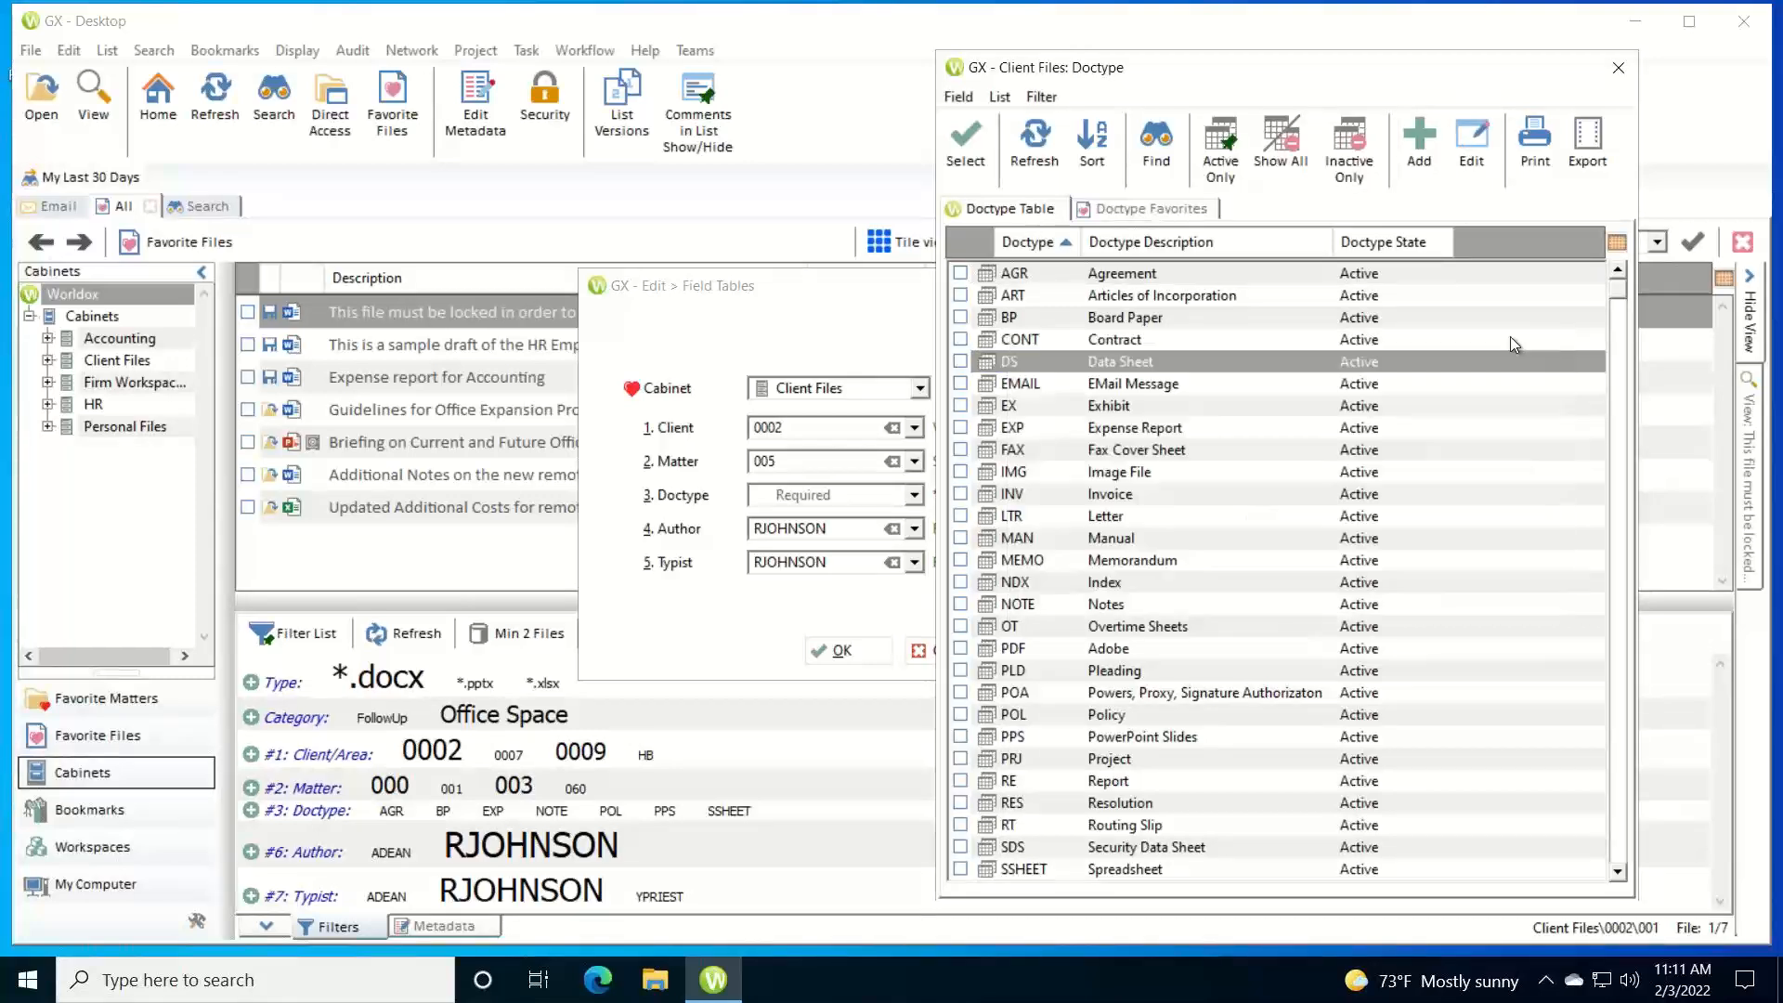
pyautogui.click(1617, 67)
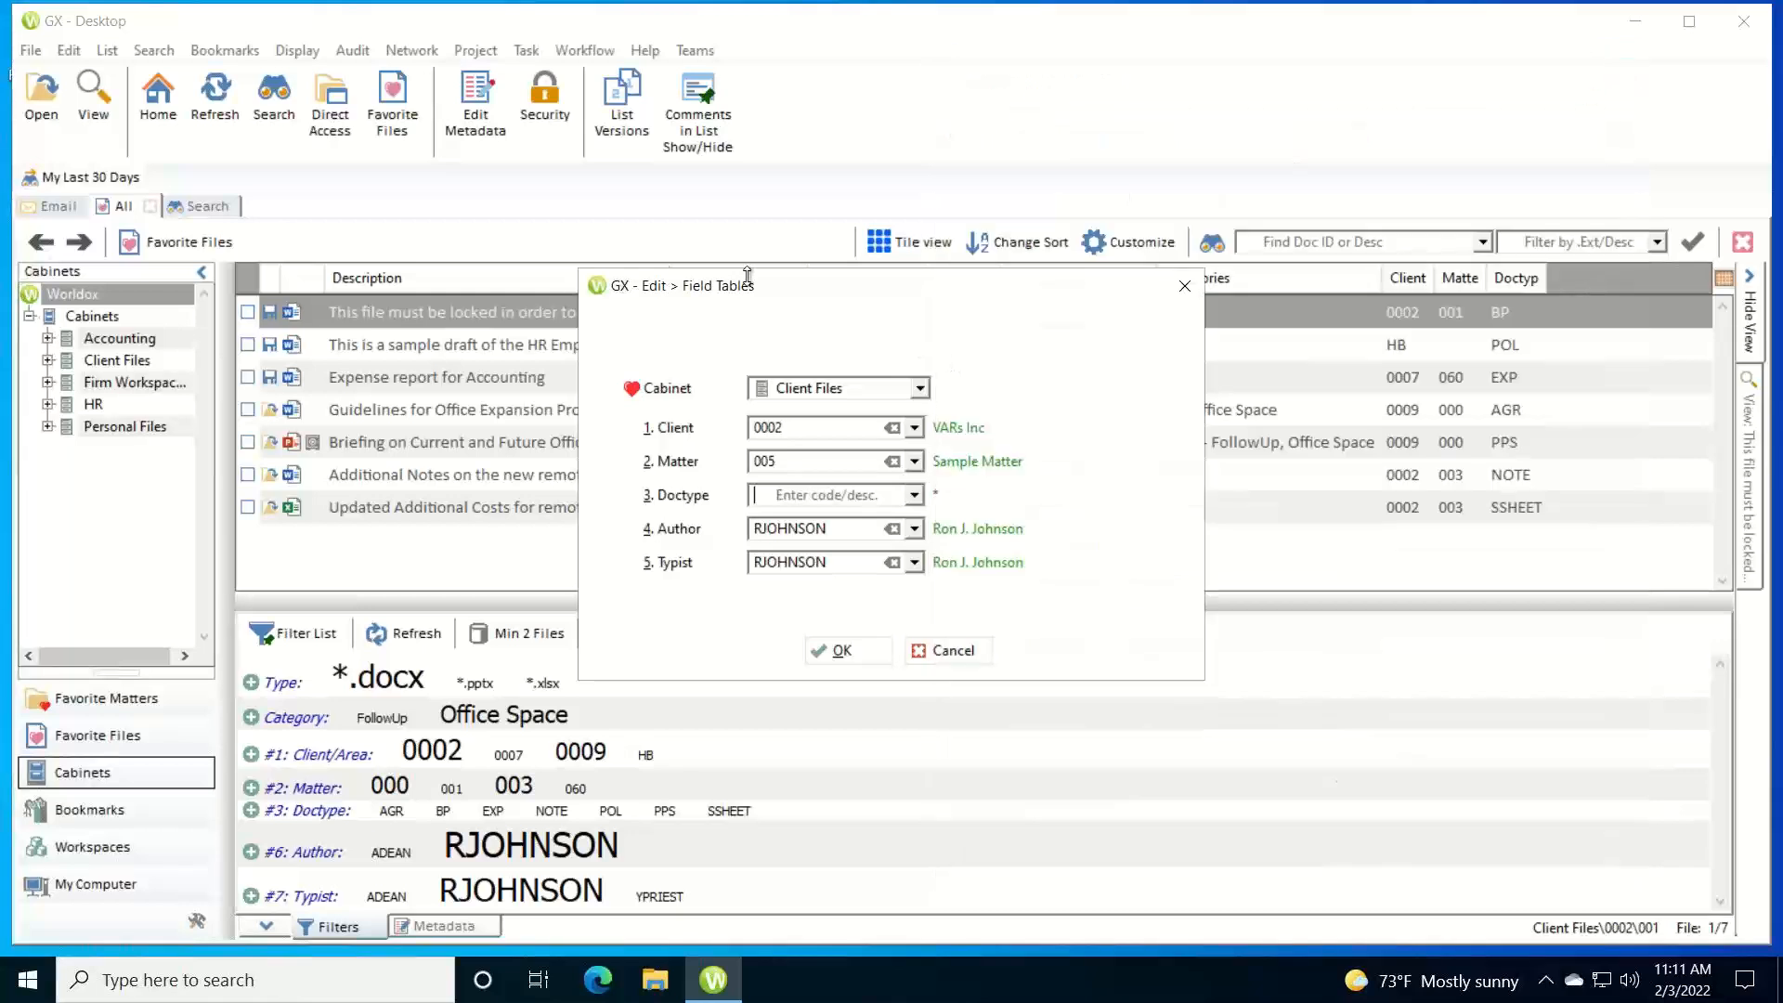
pyautogui.click(1195, 294)
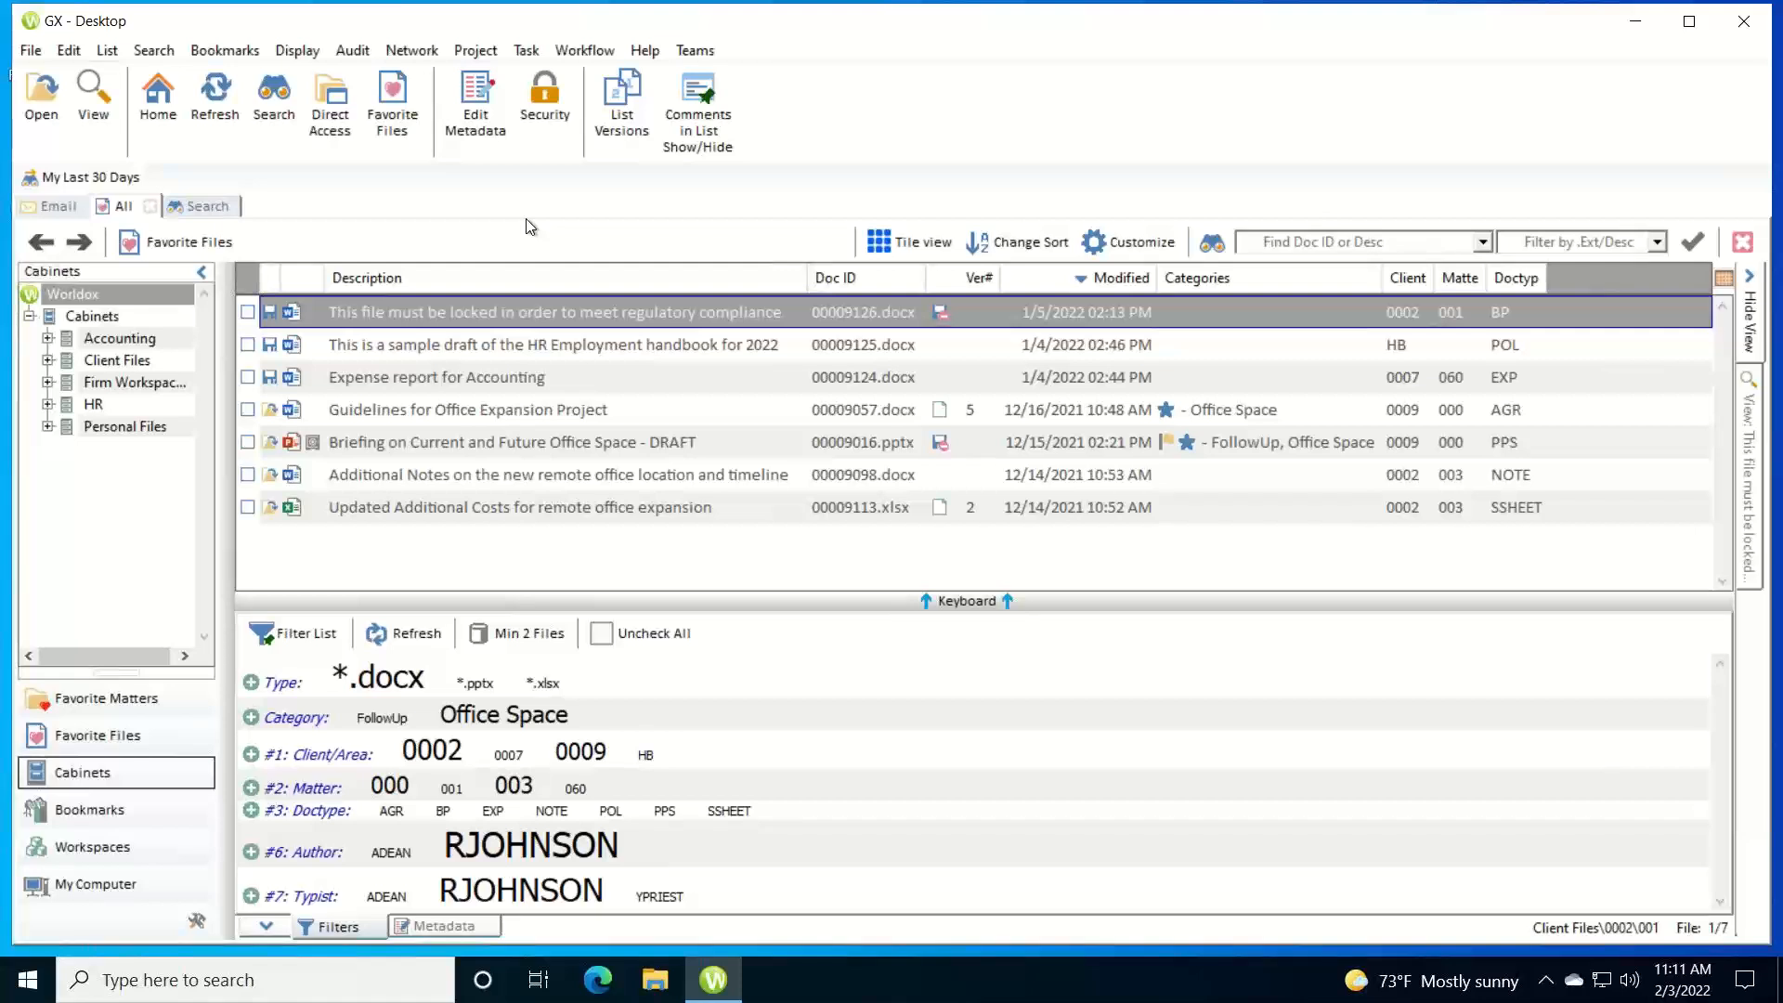
# Step: Check the add and edit options in the Client and Matter tables through Direct Access for Client Files, and cancel without changes
pyautogui.click(327, 112)
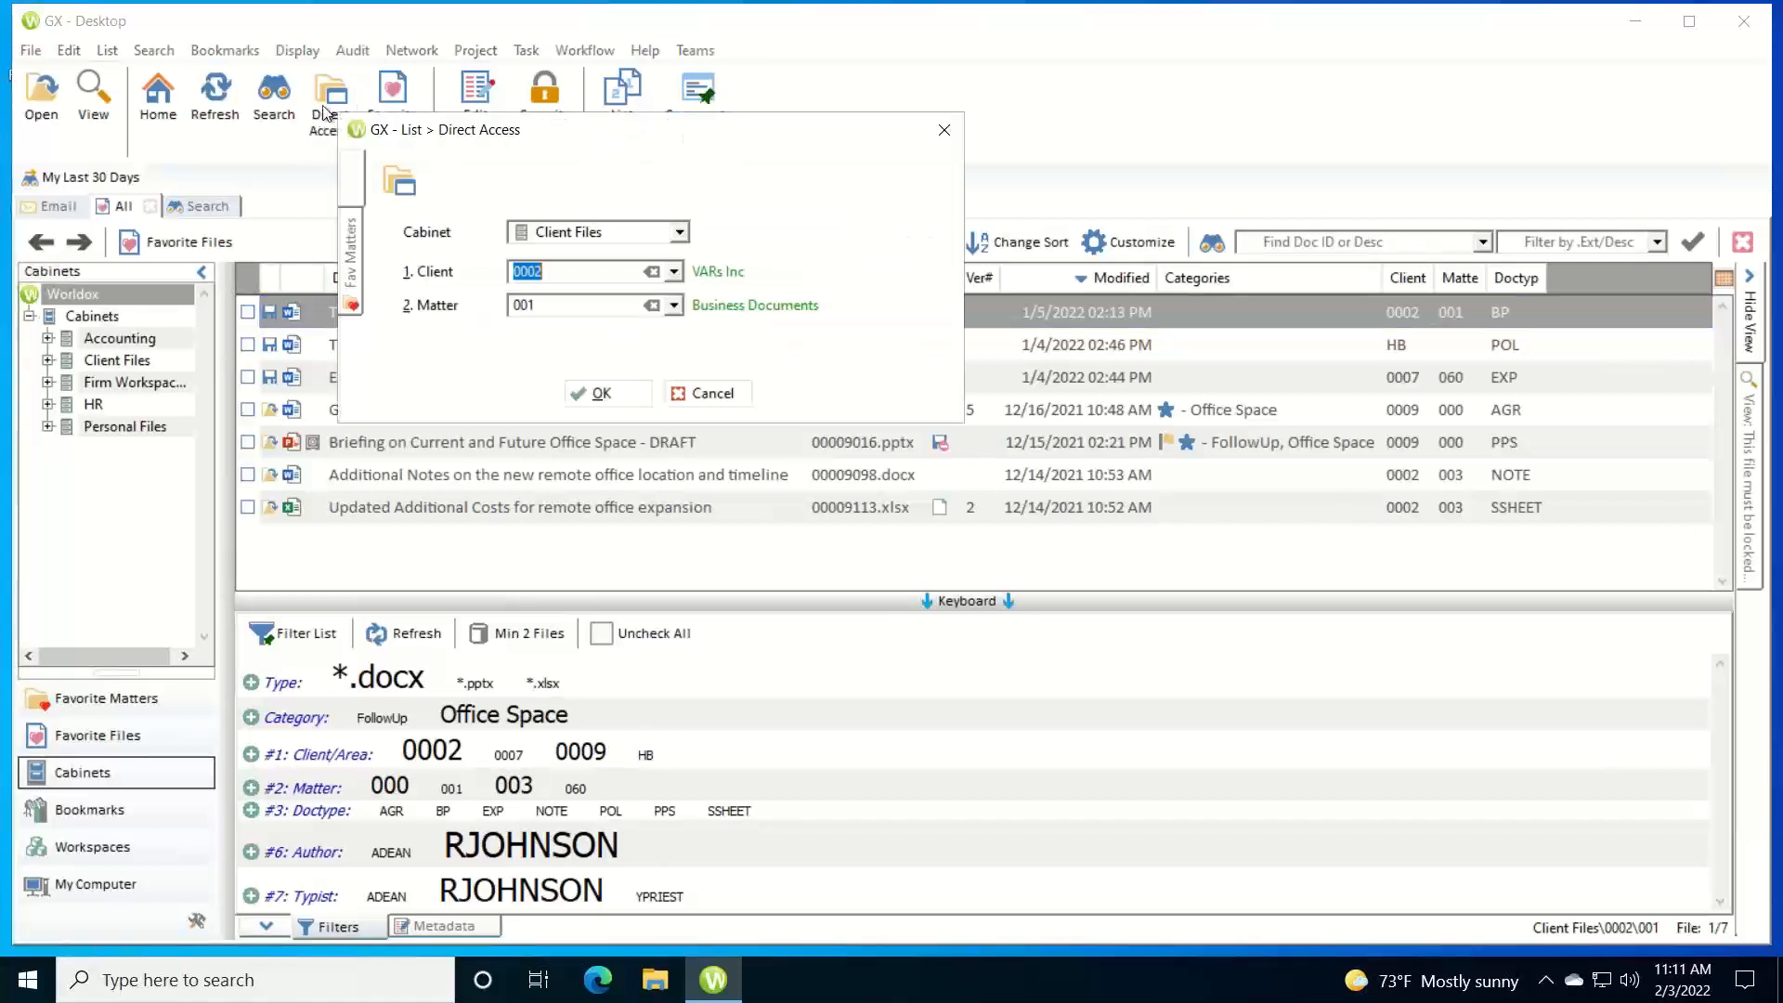
pyautogui.click(432, 275)
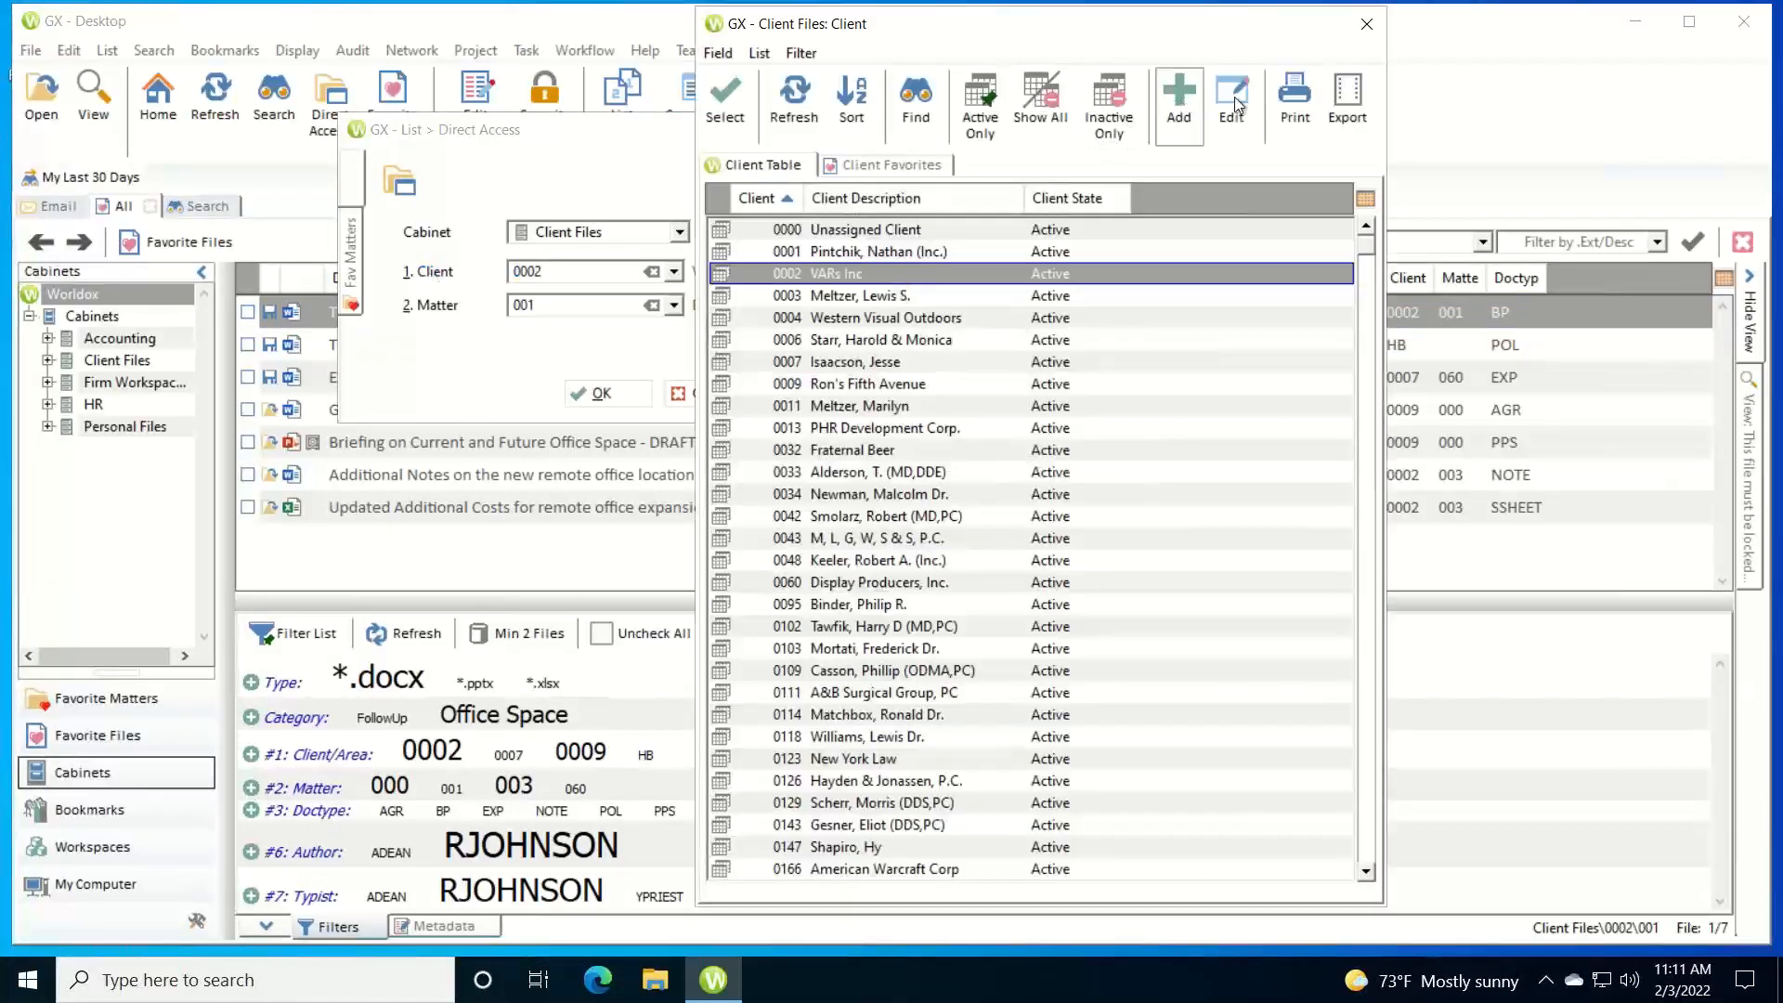
pyautogui.click(1366, 23)
pyautogui.click(432, 305)
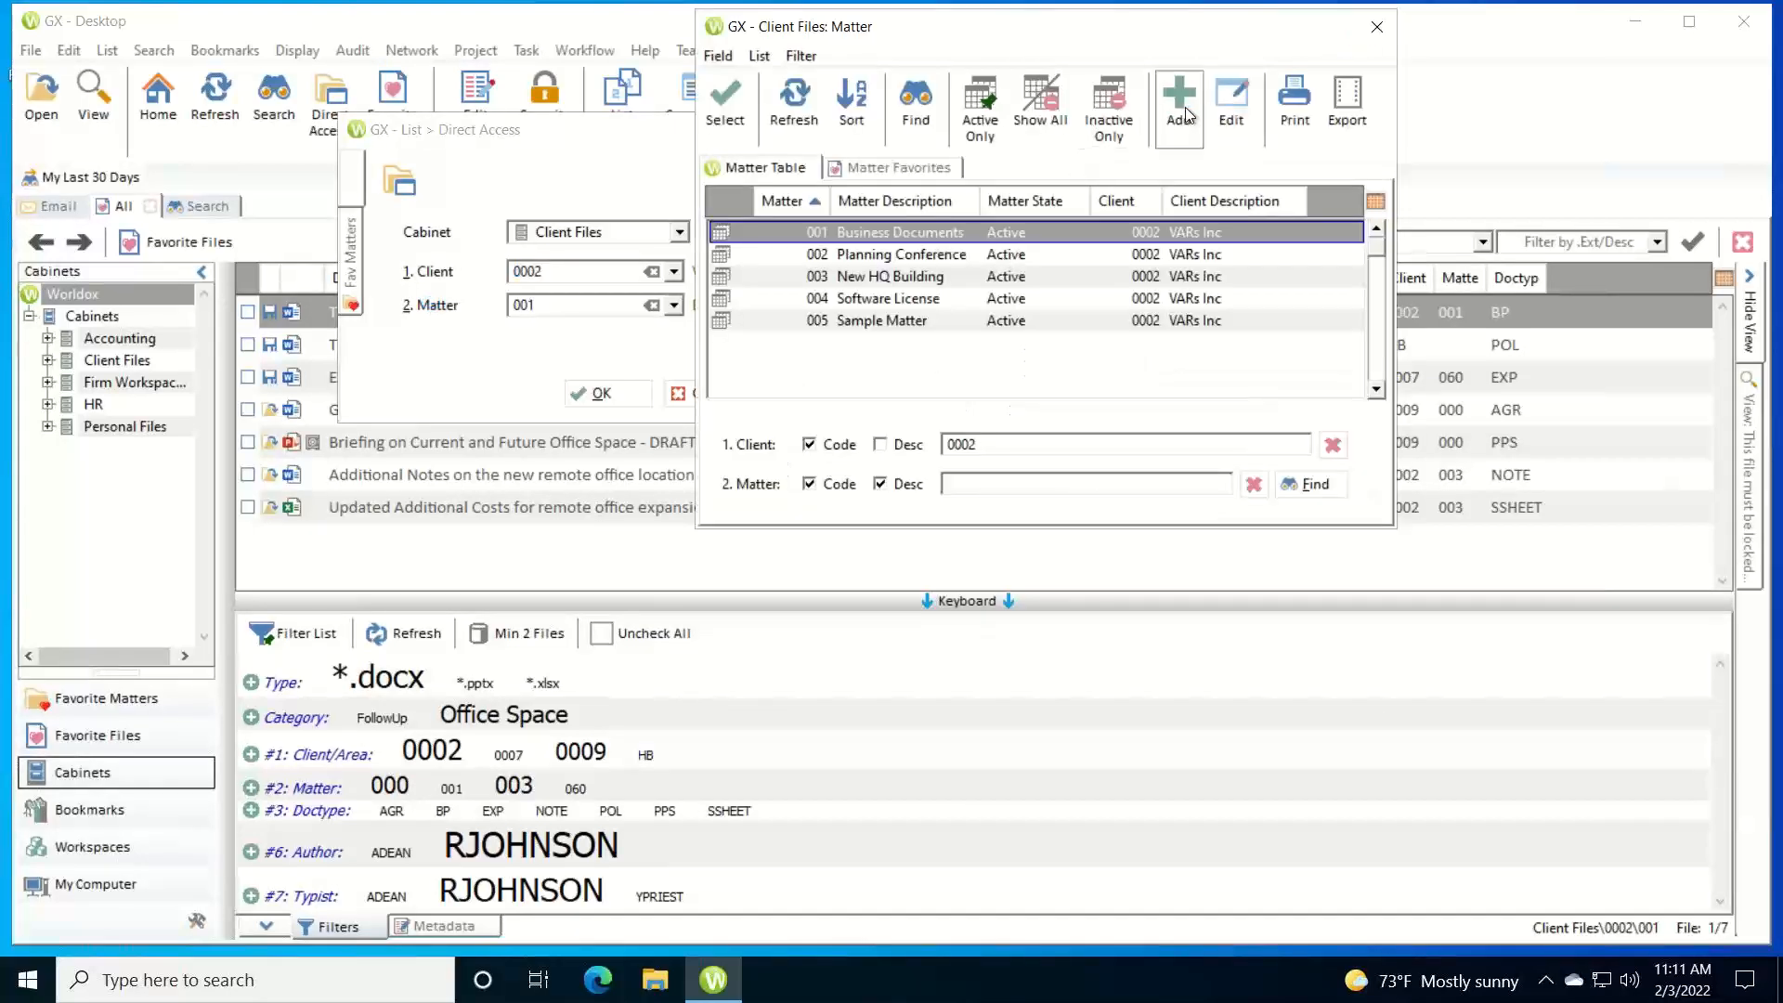
pyautogui.click(1377, 26)
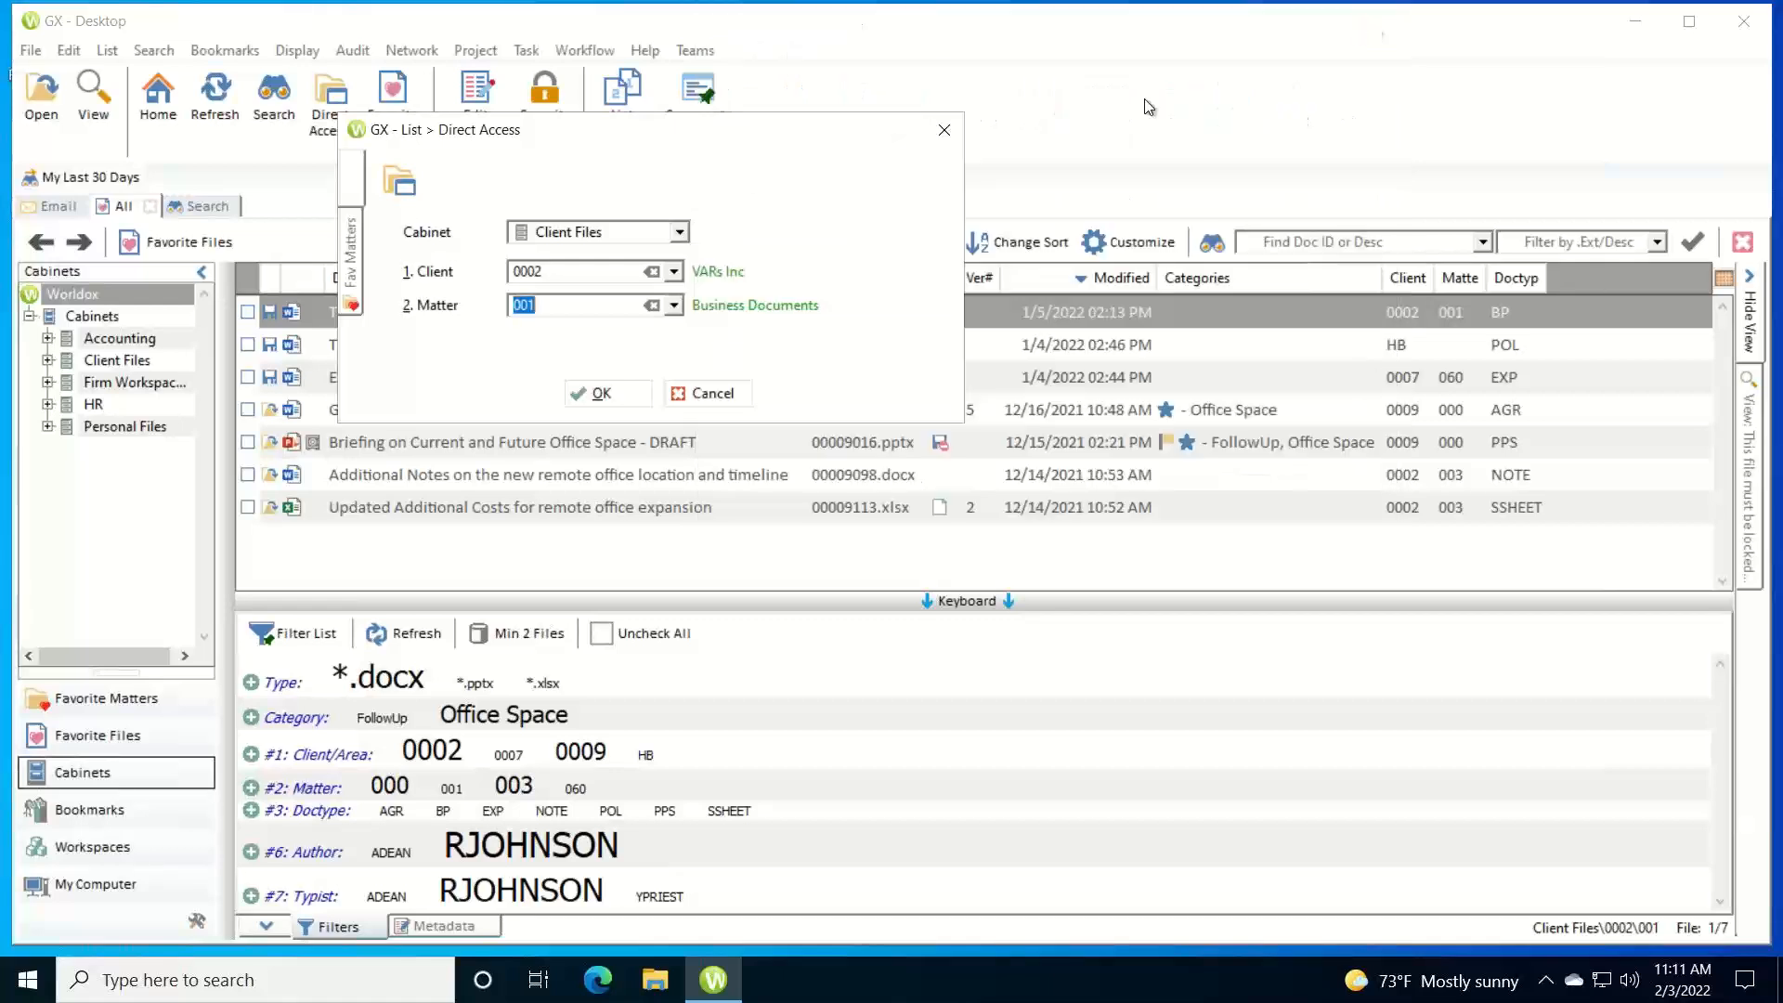
pyautogui.click(712, 397)
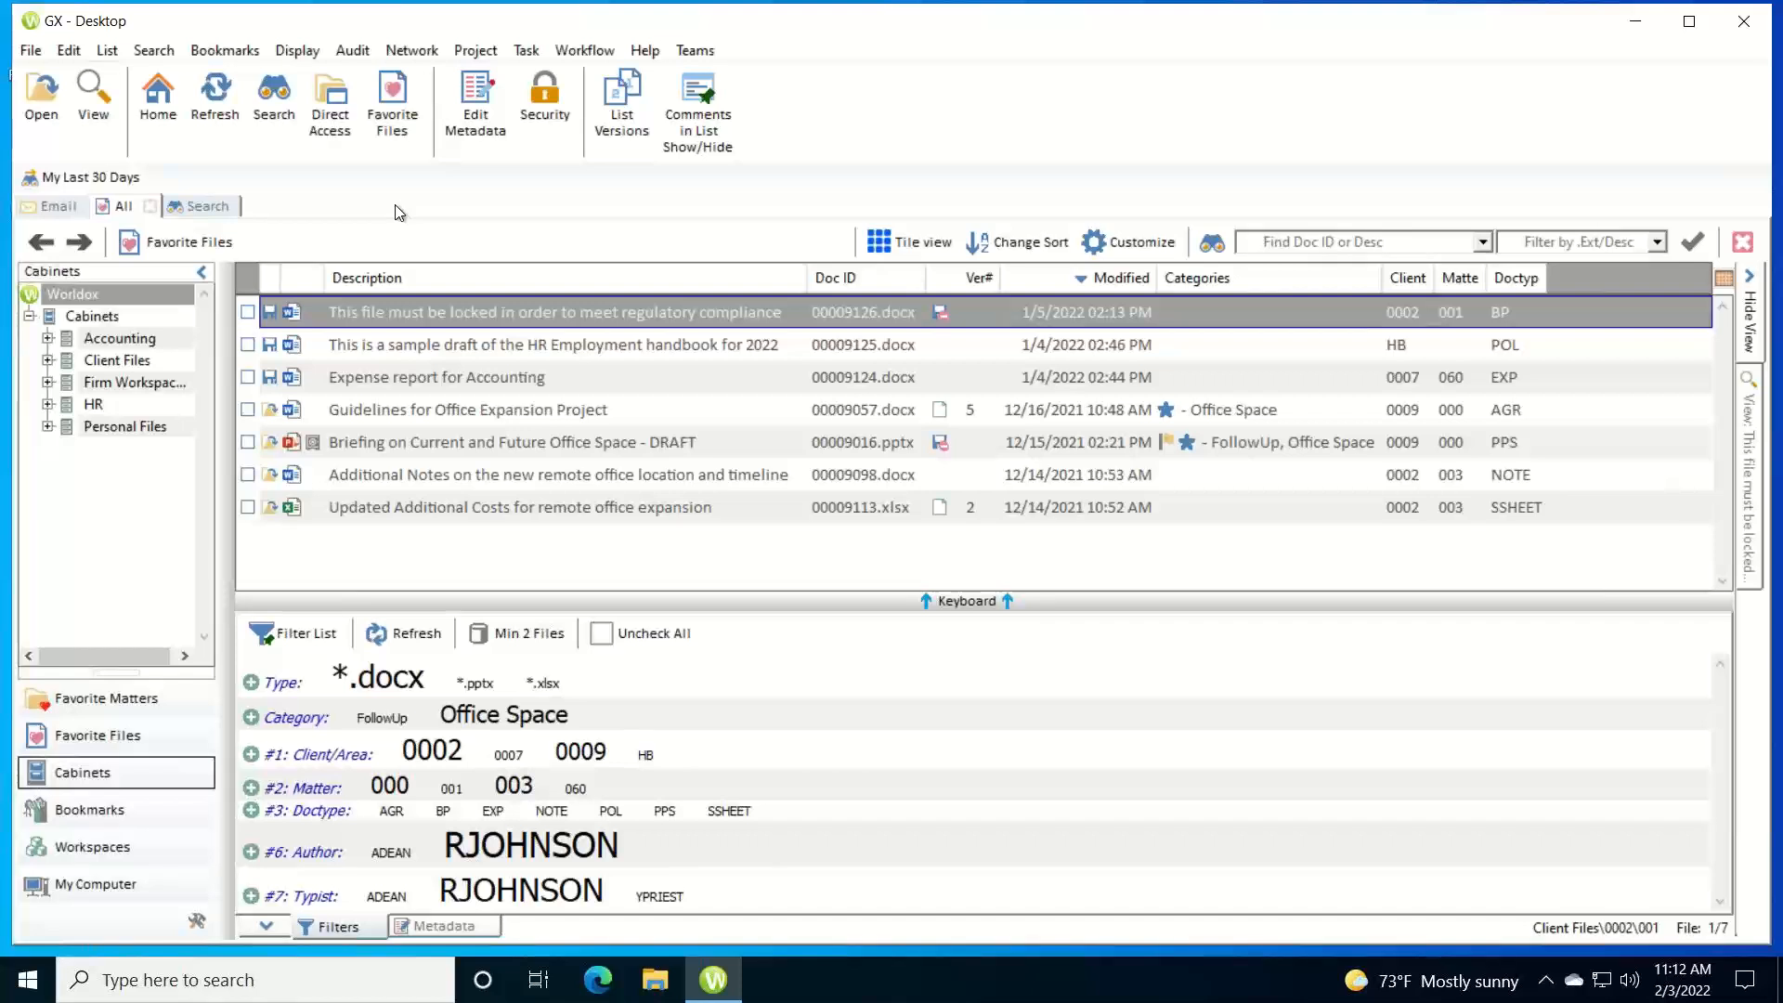
# Step: Display the Field Tables dialog for the Client Files cabinet and close it without changing anything
pyautogui.click(67, 52)
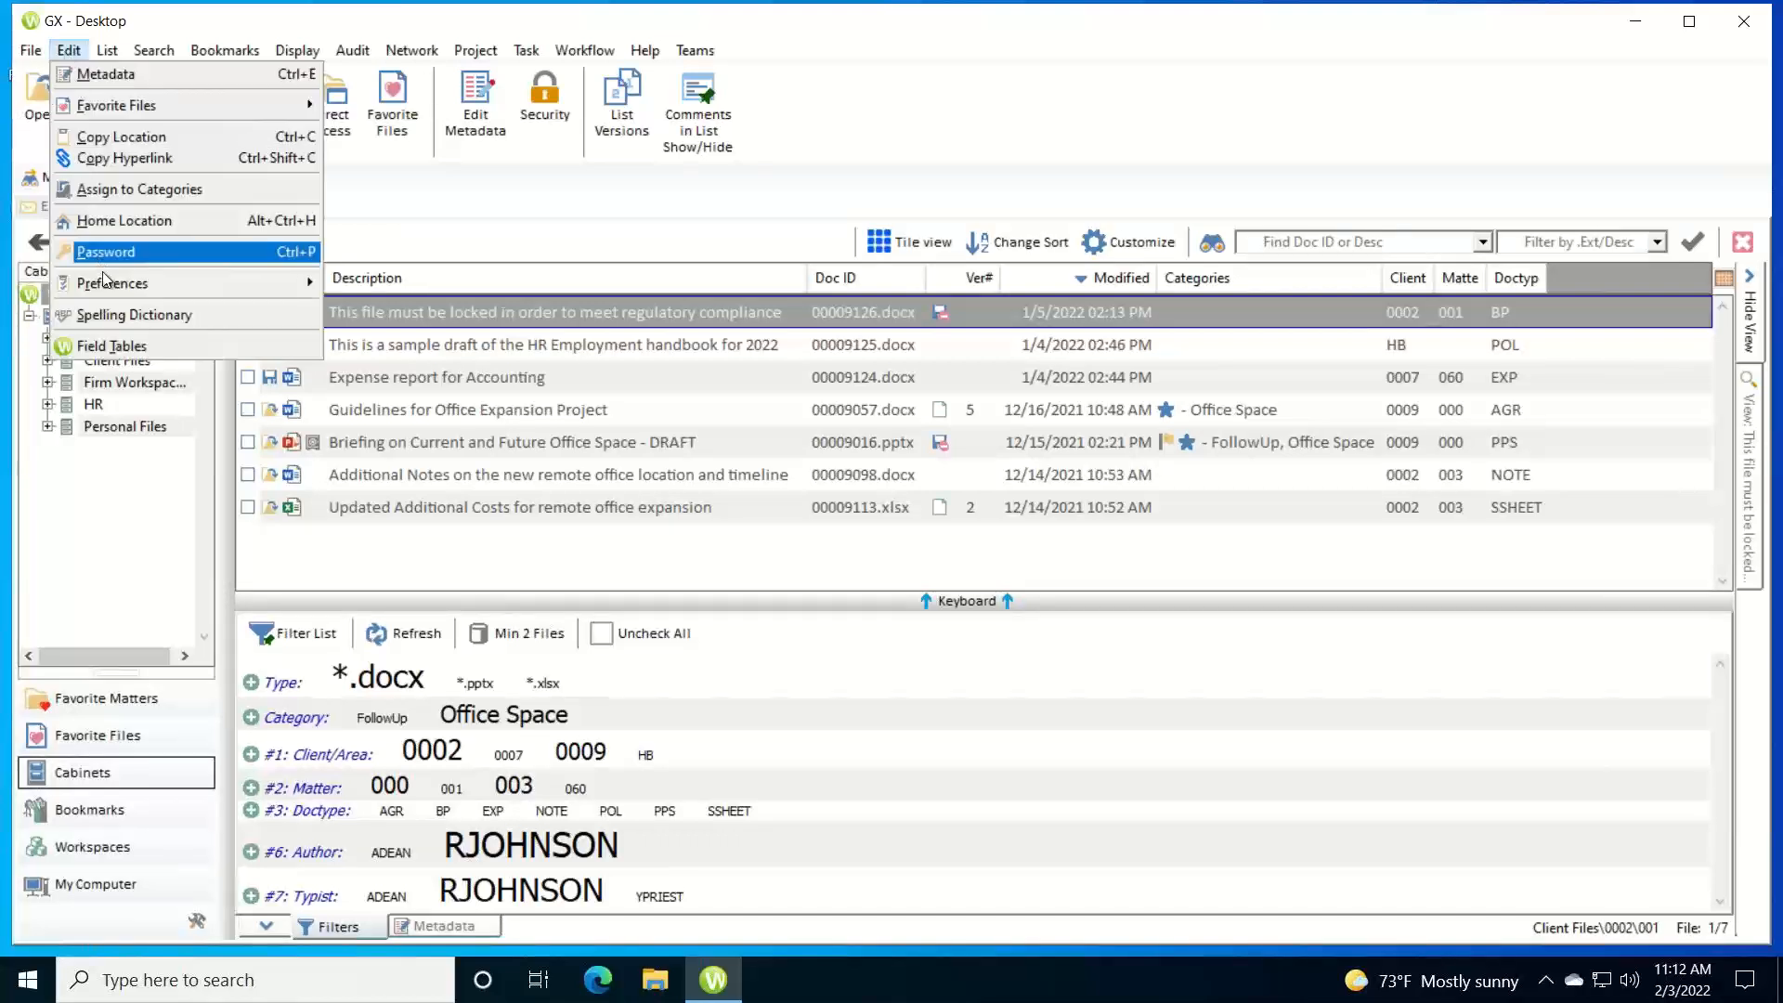
pyautogui.click(148, 350)
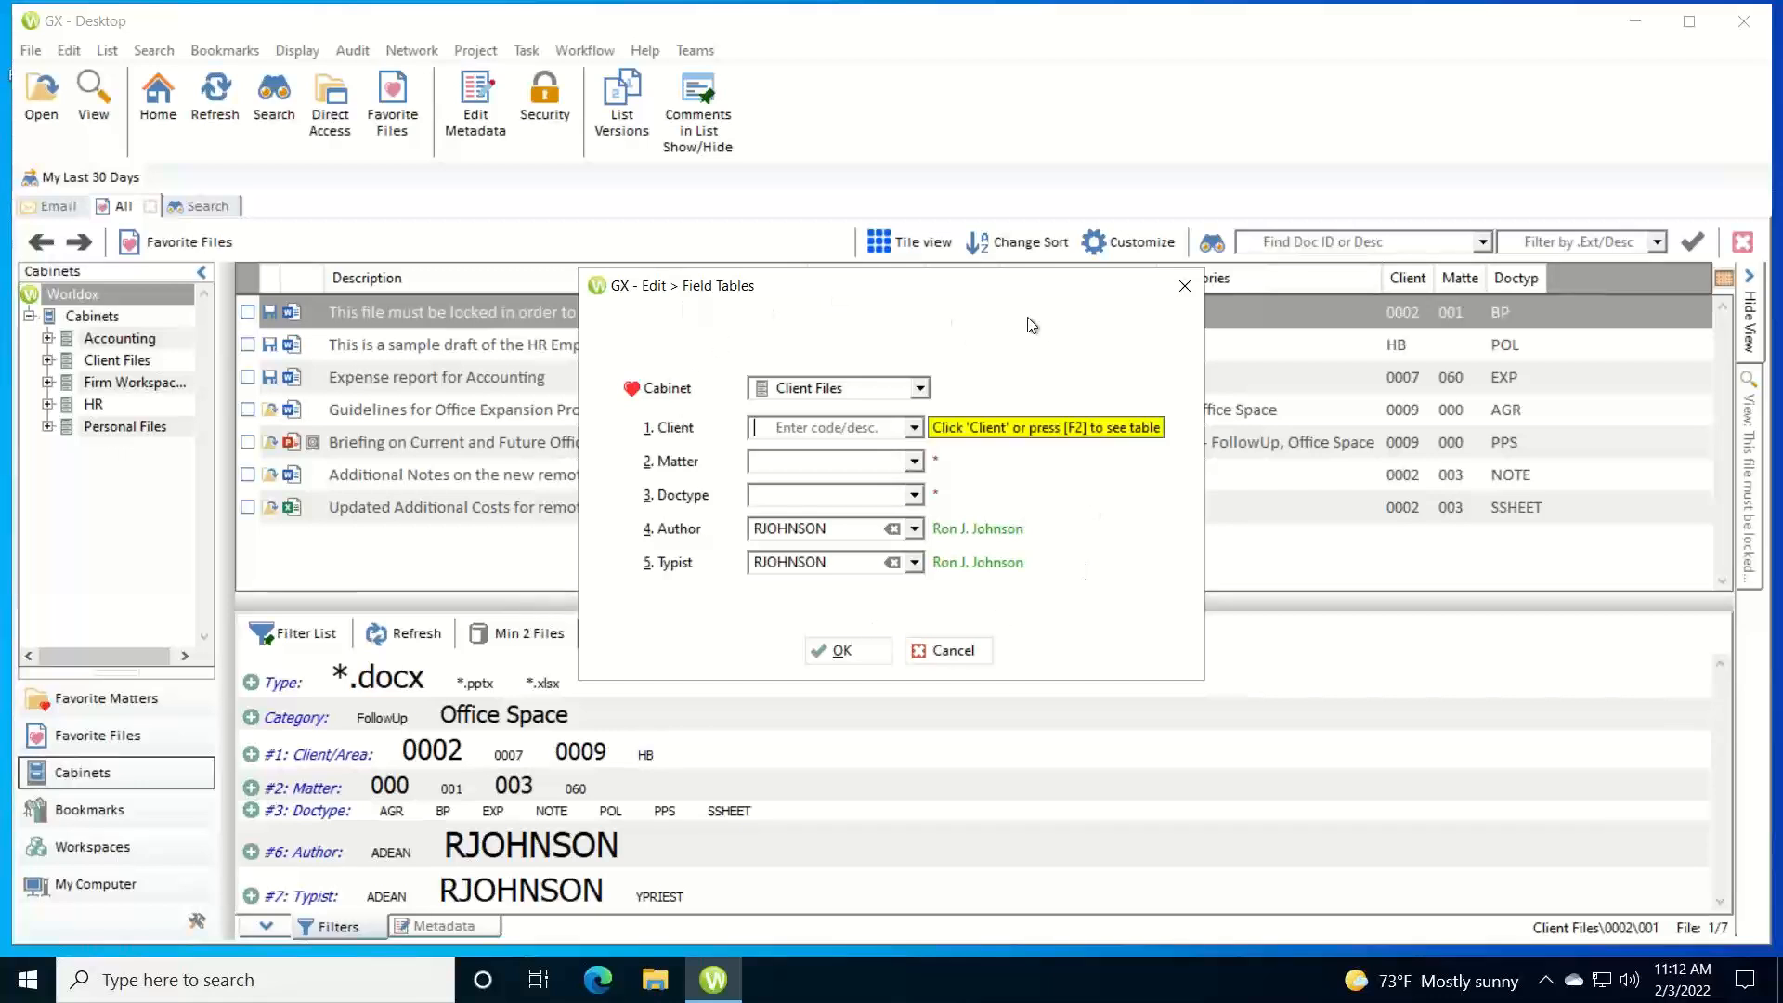
pyautogui.click(1180, 294)
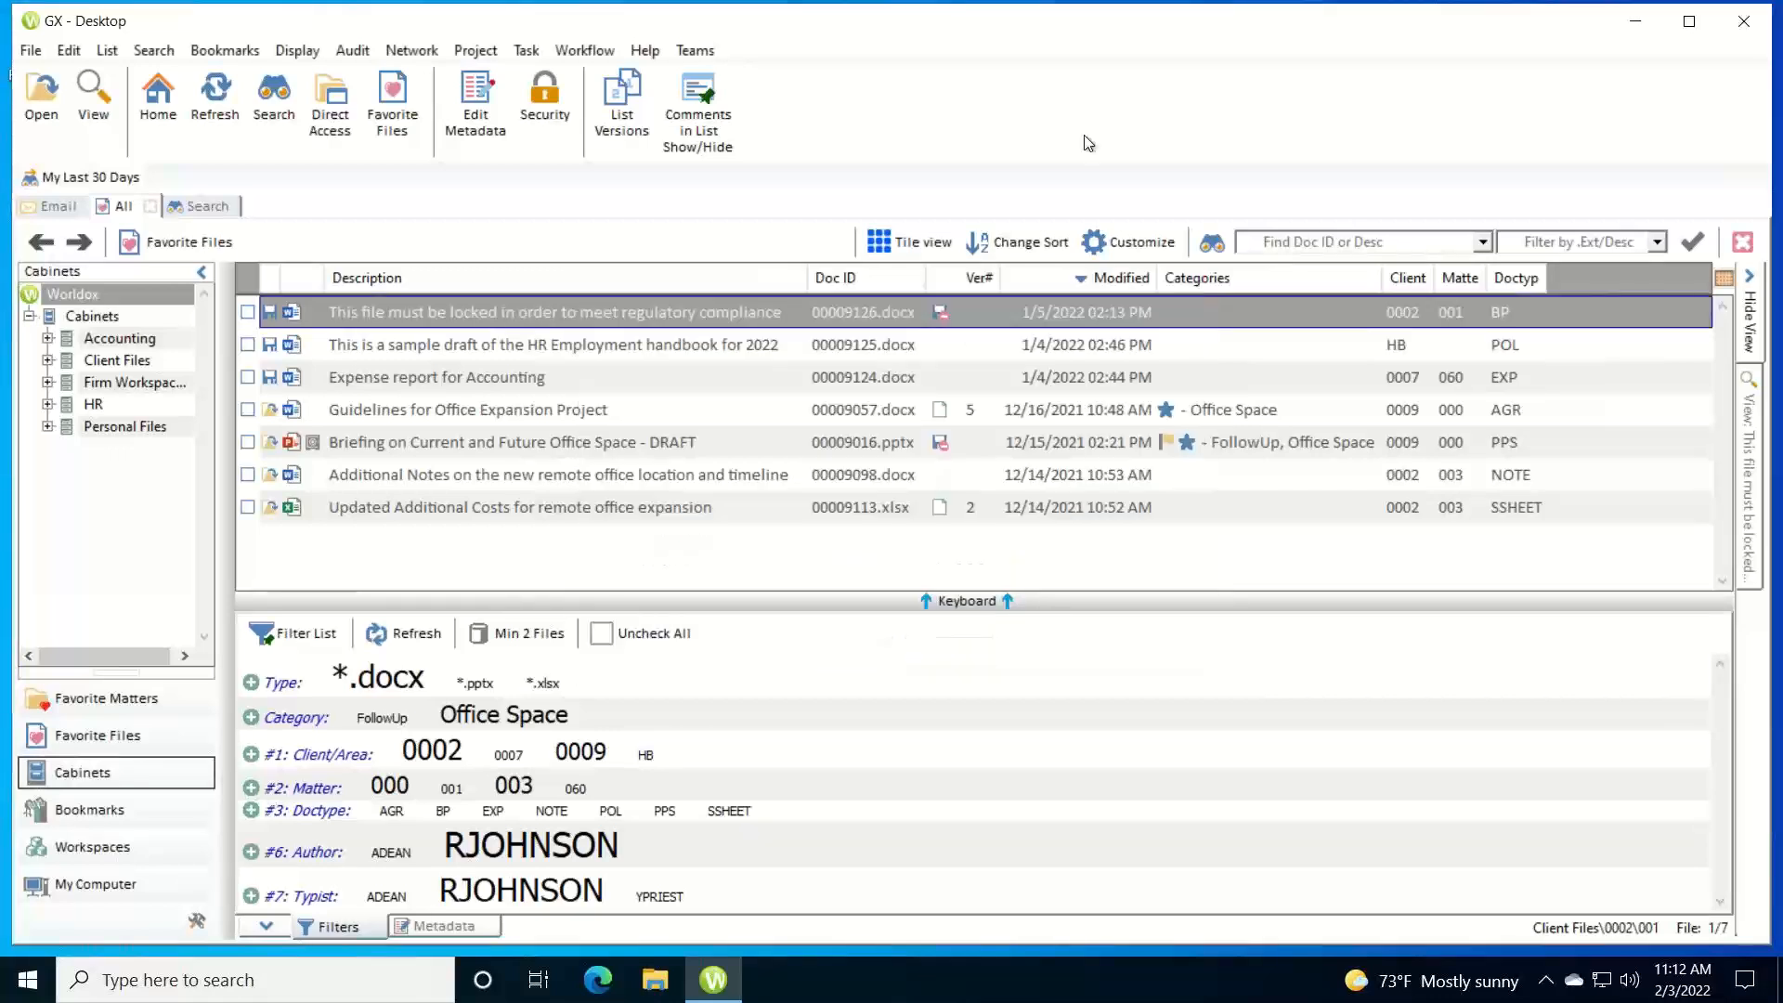